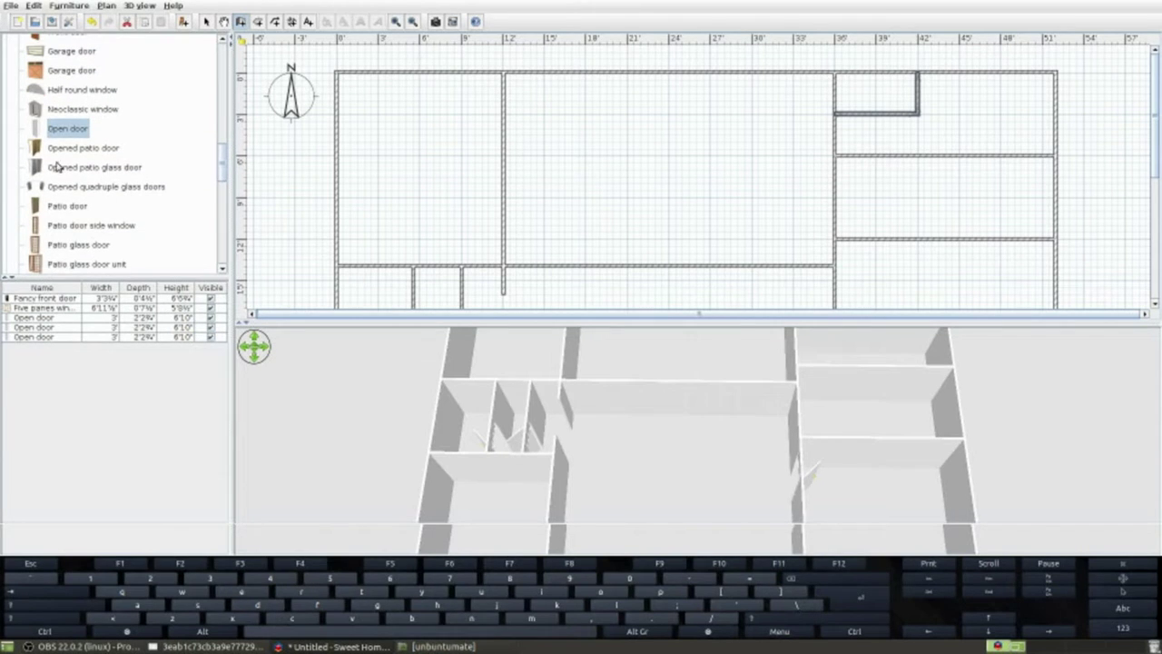
# - Place an Open door in the vertical wall beside the small top-right room and select it
pyautogui.moveTo(58, 132)
pyautogui.mouseDown()
pyautogui.moveTo(771, 134)
pyautogui.moveTo(821, 124)
pyautogui.mouseUp()
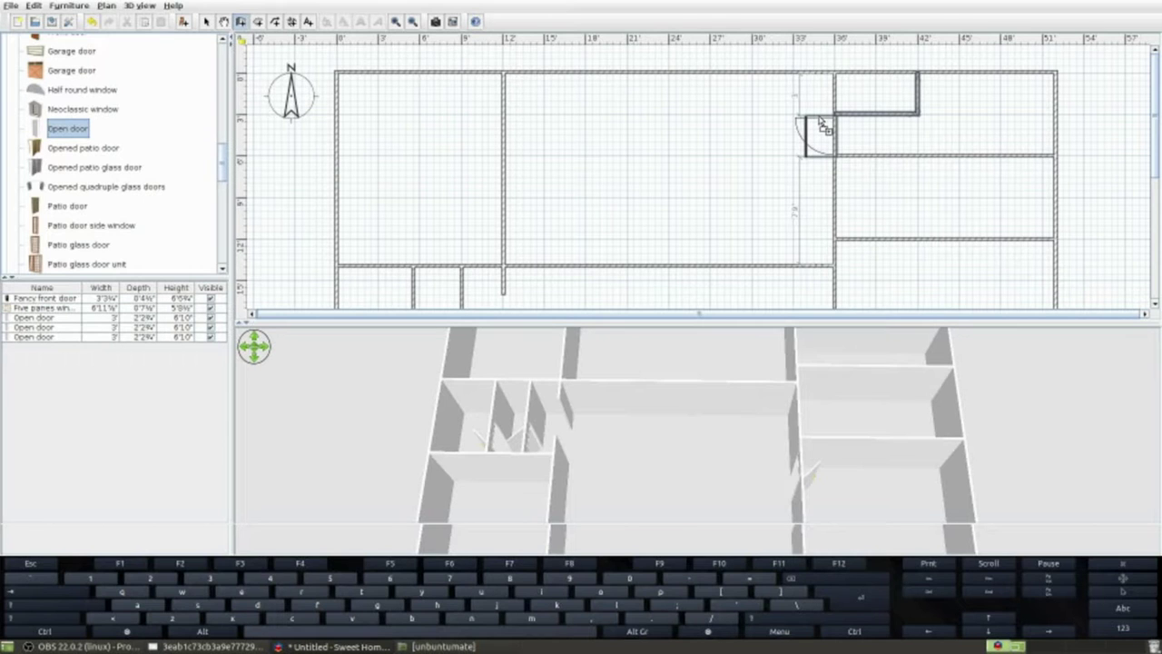
pyautogui.moveTo(821, 124); pyautogui.dragTo(820, 127)
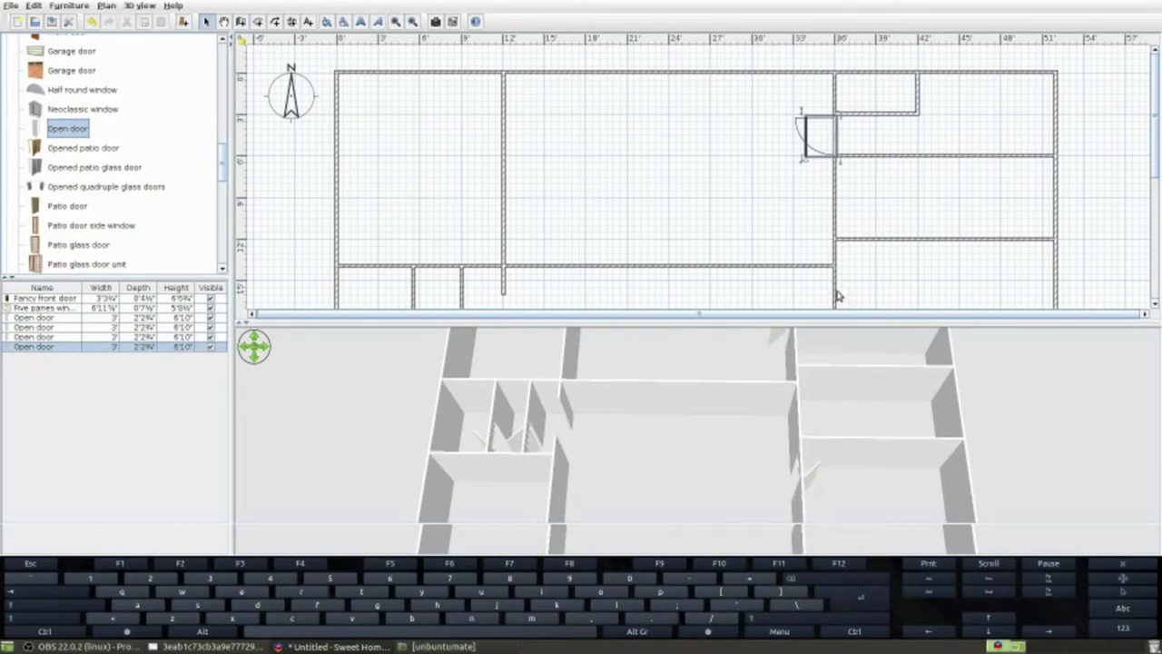
pyautogui.moveTo(772, 398)
pyautogui.mouseDown()
pyautogui.moveTo(970, 311)
pyautogui.moveTo(1003, 313)
pyautogui.moveTo(915, 317)
pyautogui.mouseUp()
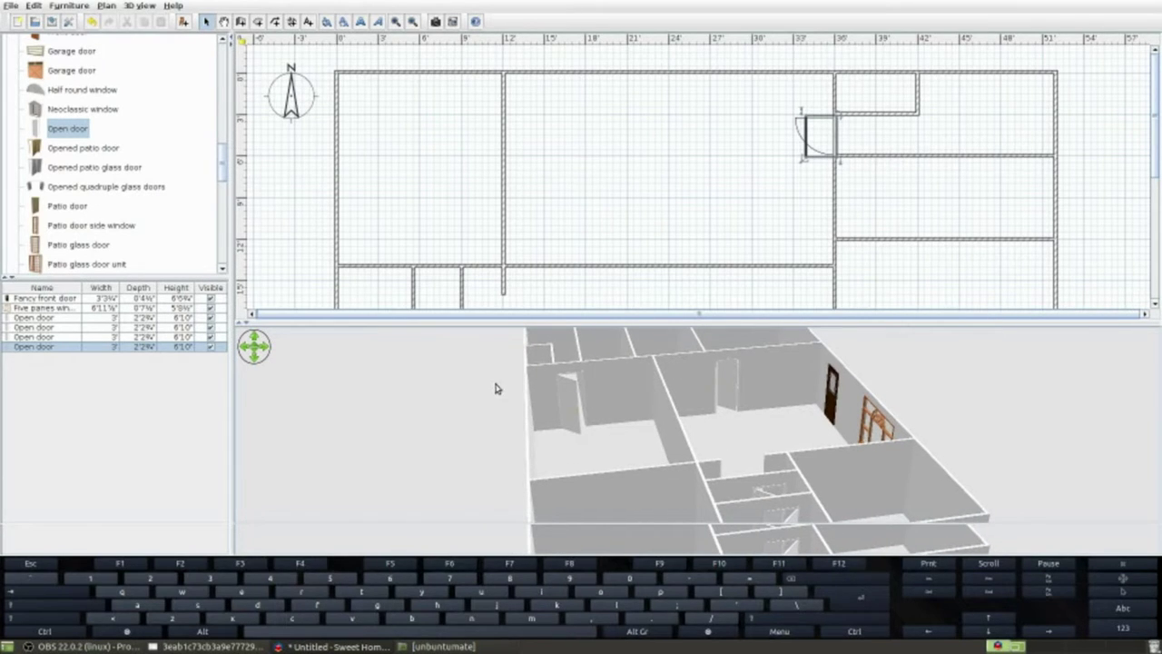
pyautogui.scroll(2, 518, 384)
pyautogui.scroll(2, 518, 384)
pyautogui.scroll(2, 517, 387)
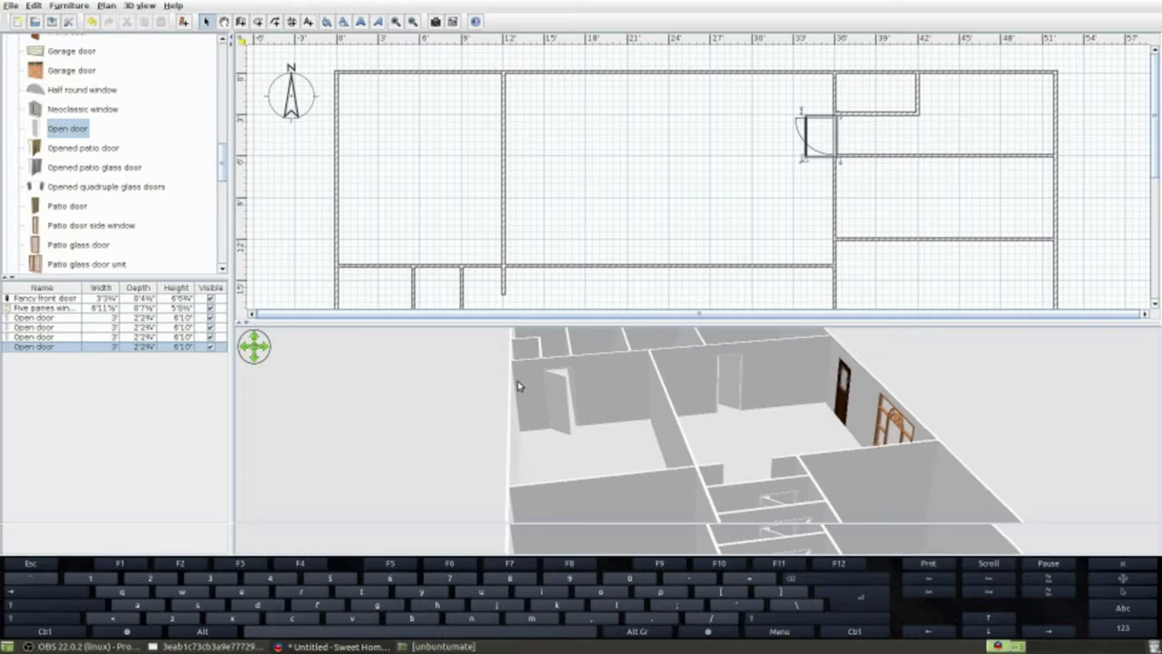
pyautogui.moveTo(617, 366)
pyautogui.mouseDown()
pyautogui.moveTo(647, 372)
pyautogui.moveTo(616, 379)
pyautogui.mouseUp()
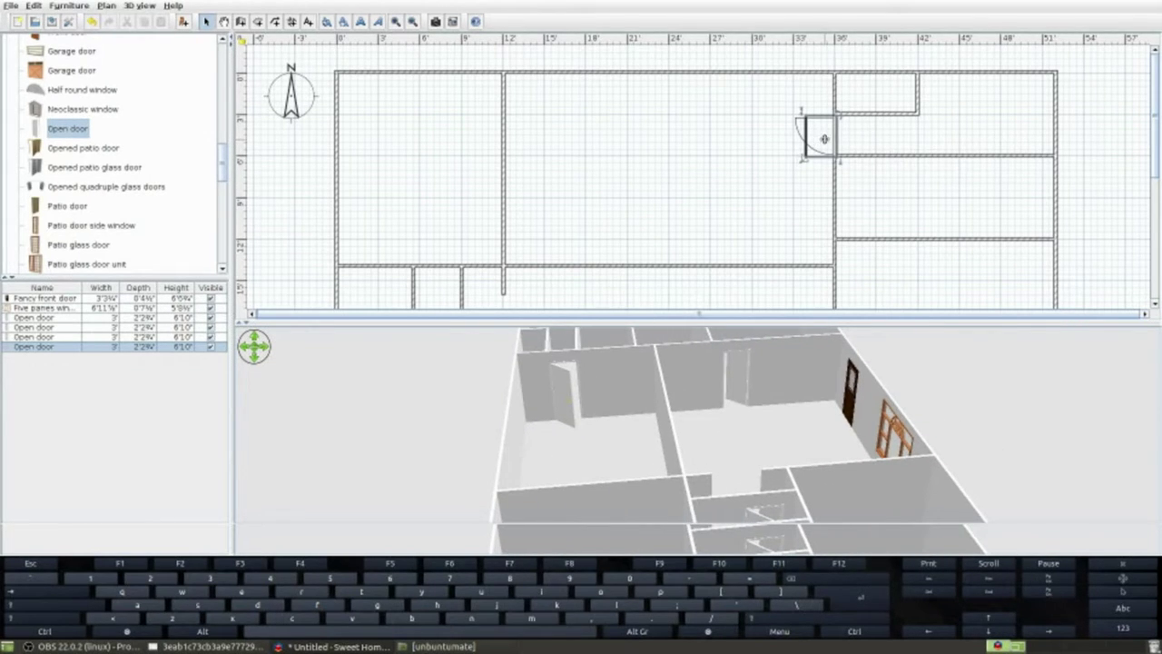
pyautogui.click(833, 141)
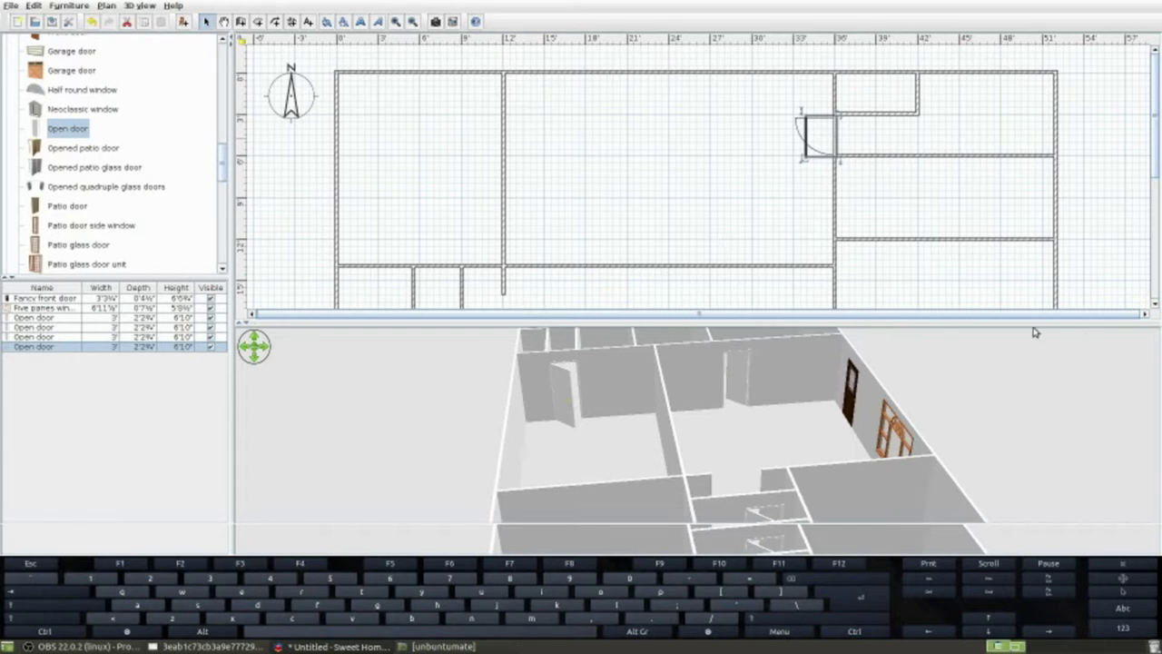
# - Close the on-screen keyboard and turn the 3D view to a frontal angle
pyautogui.click(1131, 566)
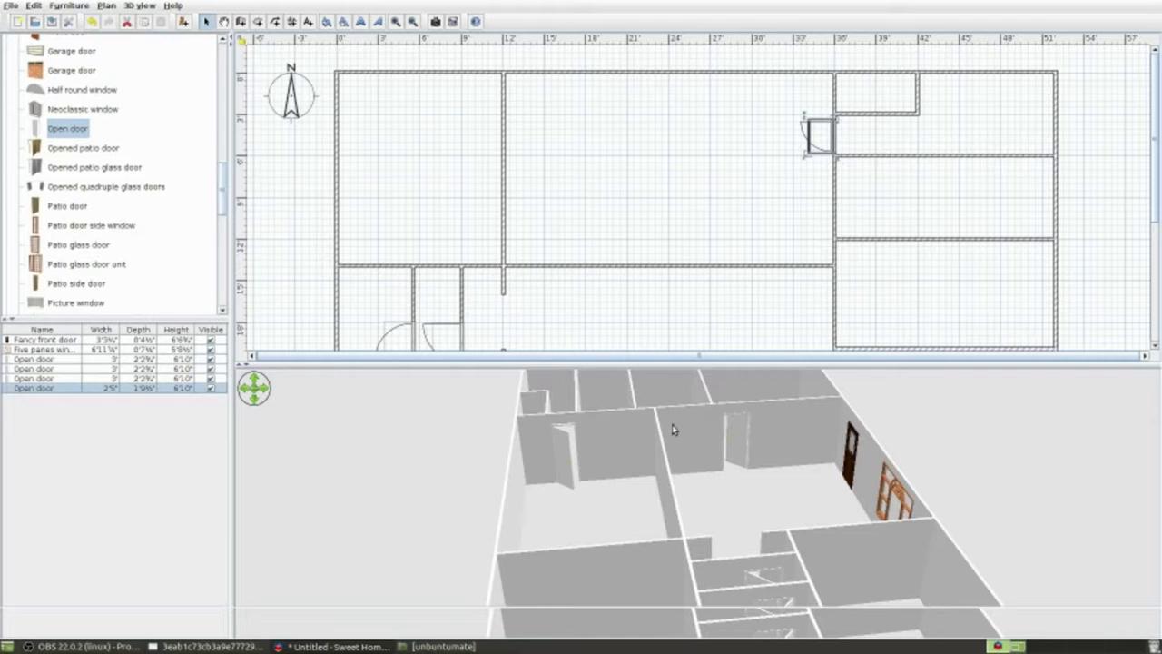
pyautogui.scroll(2, 672, 430)
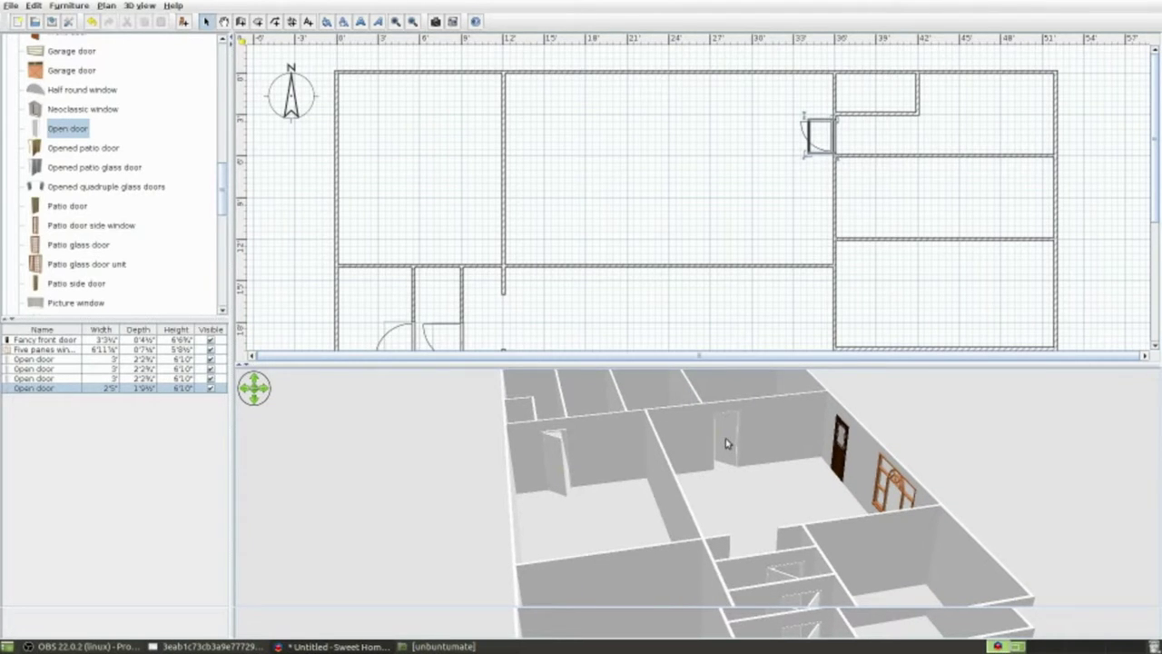
pyautogui.moveTo(700, 454)
pyautogui.mouseDown()
pyautogui.moveTo(673, 459)
pyautogui.moveTo(726, 440)
pyautogui.mouseUp()
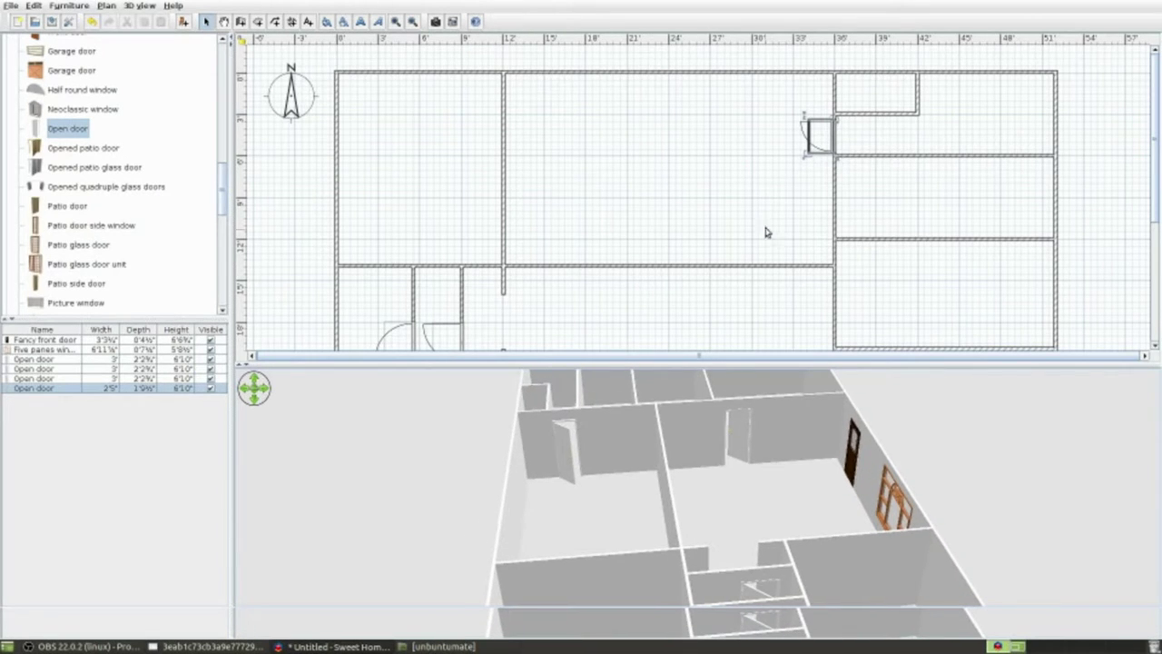
# - Shift the new door to the wall's right side so it opens into the top-right room
pyautogui.moveTo(828, 138); pyautogui.dragTo(829, 134)
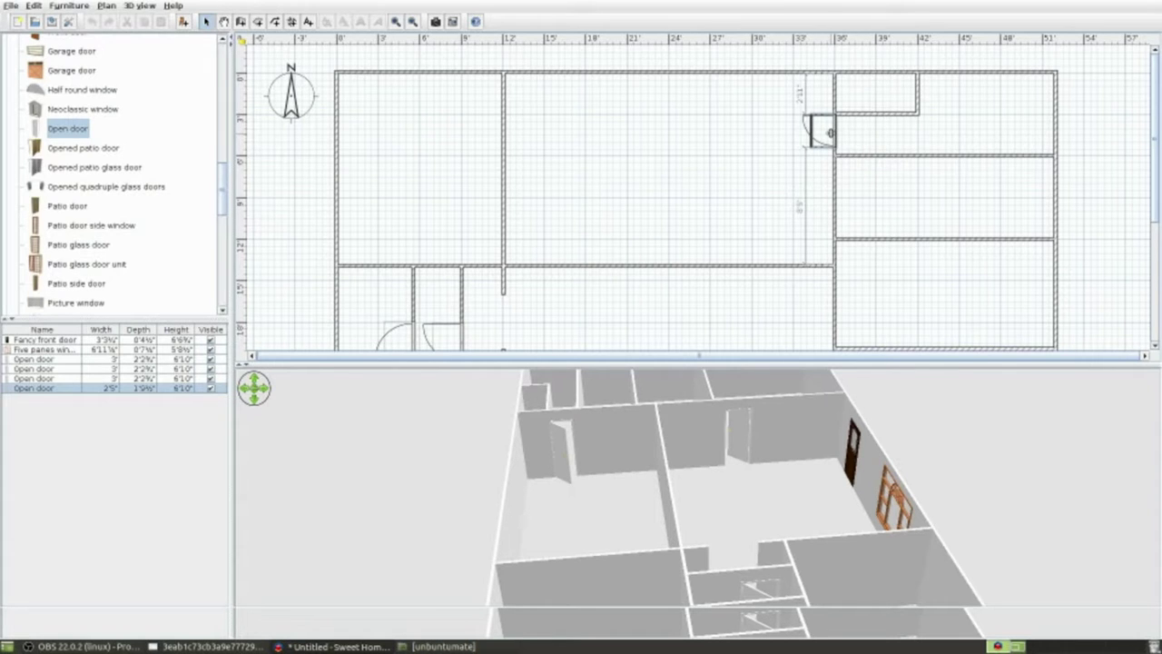
pyautogui.moveTo(829, 133); pyautogui.dragTo(863, 149)
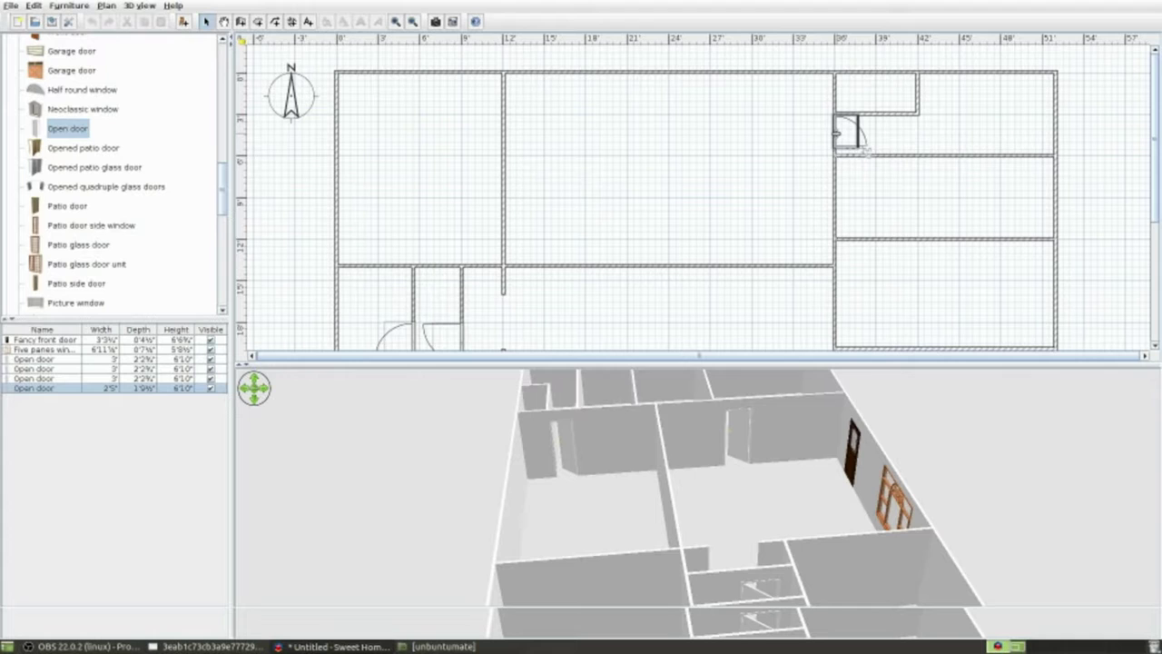
pyautogui.moveTo(863, 152); pyautogui.dragTo(863, 152)
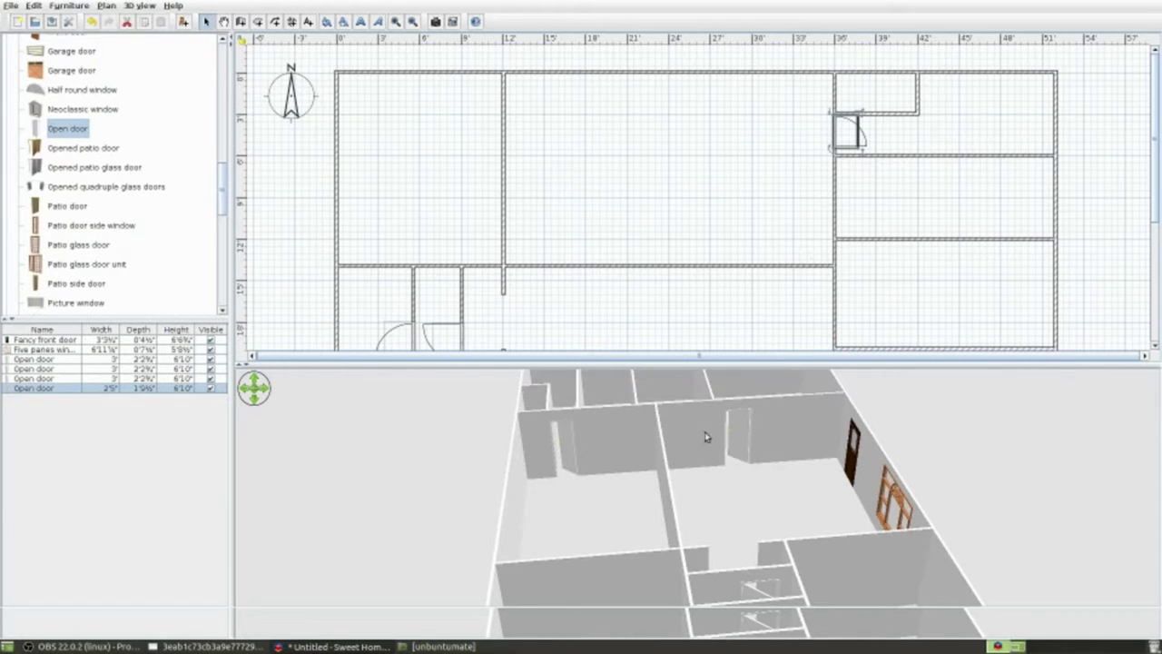
pyautogui.moveTo(678, 457)
pyautogui.mouseDown()
pyautogui.moveTo(723, 475)
pyautogui.moveTo(695, 491)
pyautogui.moveTo(733, 504)
pyautogui.moveTo(820, 506)
pyautogui.moveTo(736, 518)
pyautogui.moveTo(712, 478)
pyautogui.moveTo(673, 457)
pyautogui.moveTo(750, 444)
pyautogui.moveTo(773, 462)
pyautogui.moveTo(777, 495)
pyautogui.moveTo(721, 477)
pyautogui.mouseUp()
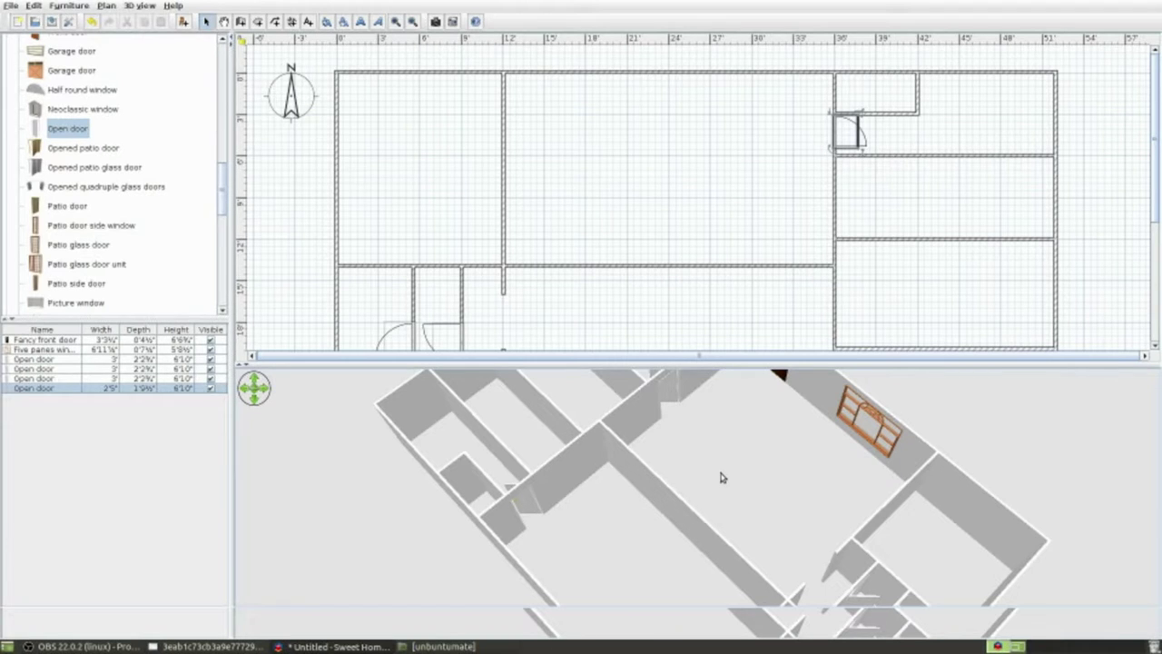
# - Drop a second Open door on the right outer wall near the top, flipped to the outside
pyautogui.moveTo(721, 477); pyautogui.dragTo(731, 489)
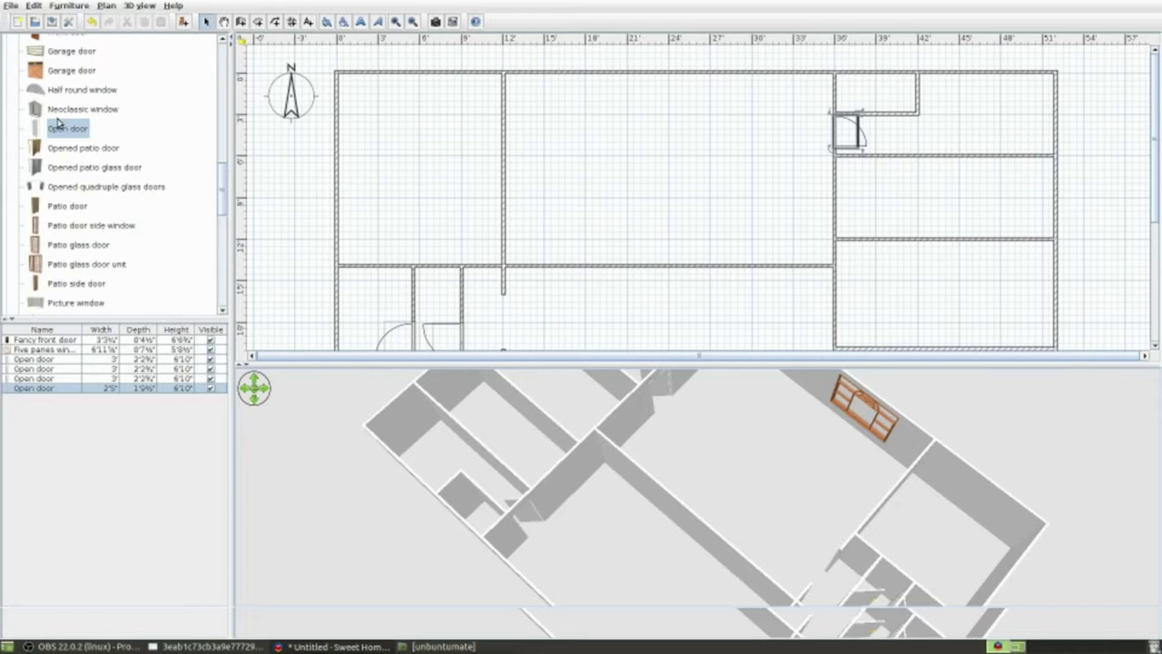
pyautogui.moveTo(67, 128)
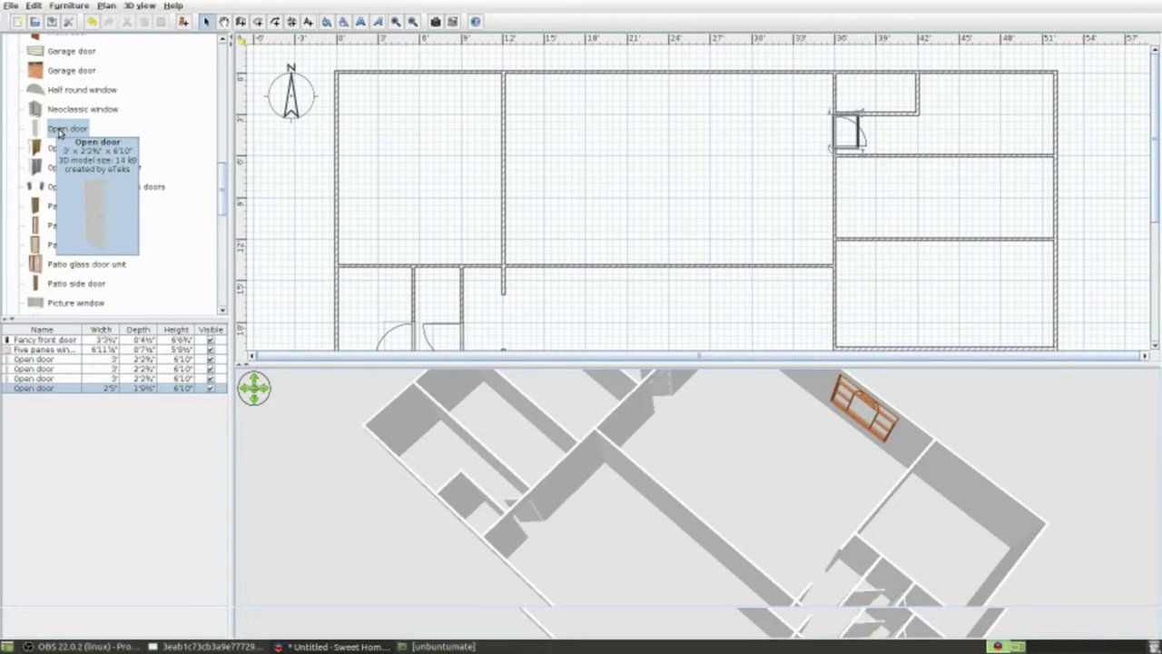
pyautogui.moveTo(59, 133); pyautogui.dragTo(1046, 123)
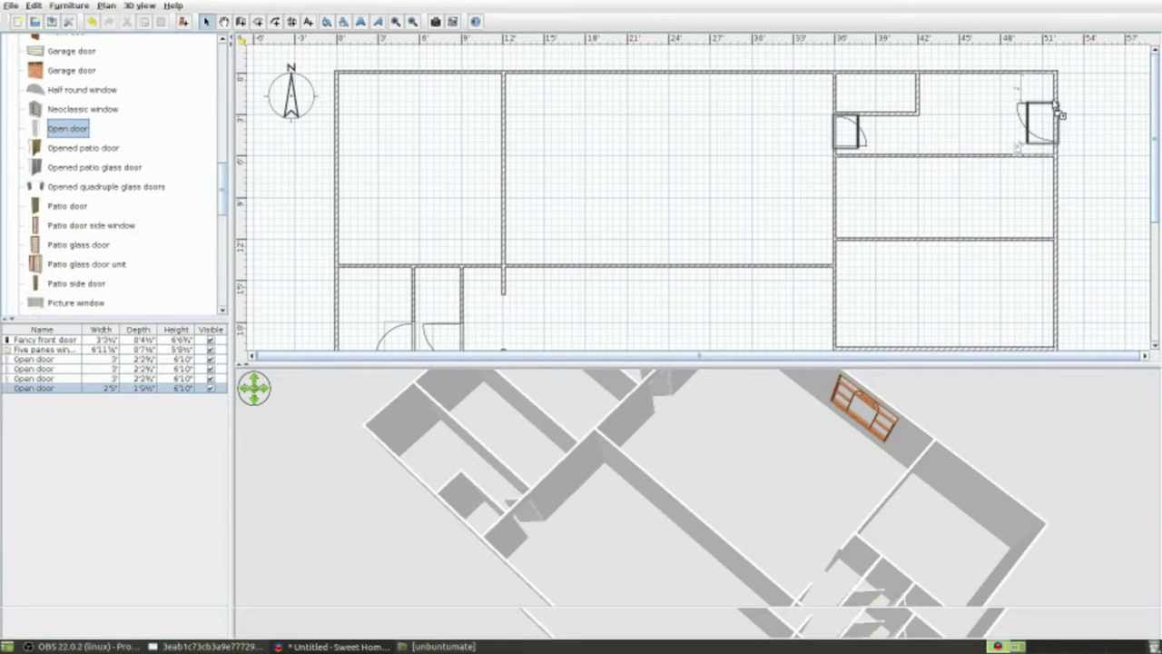
pyautogui.moveTo(1046, 123); pyautogui.dragTo(1053, 105)
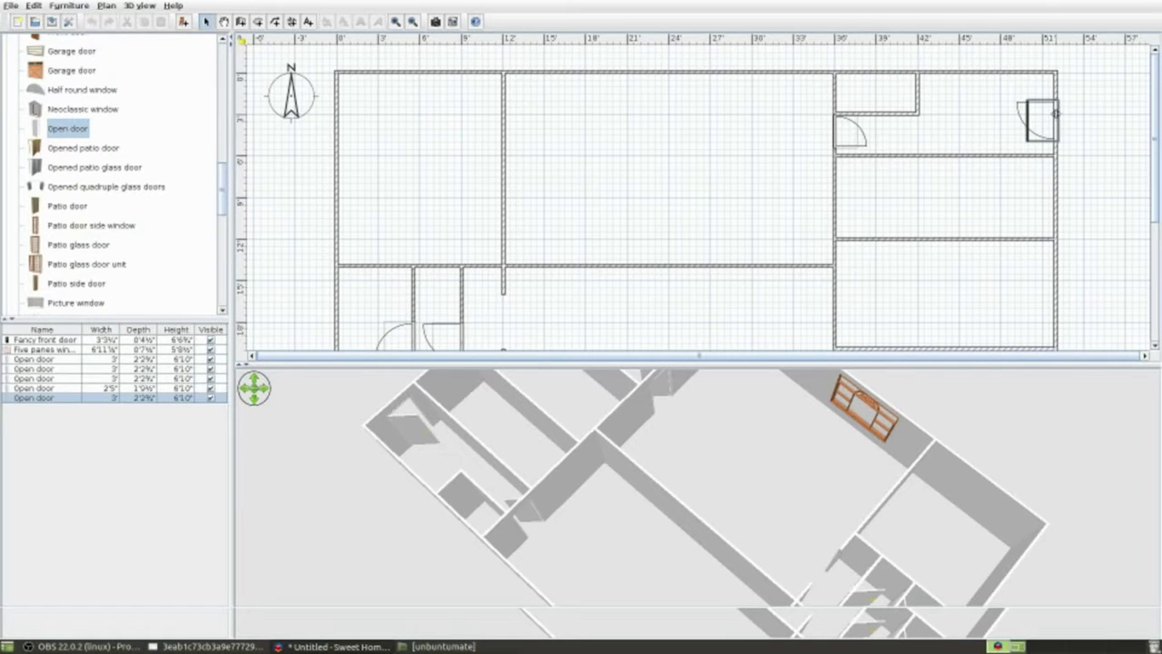
pyautogui.moveTo(1053, 114); pyautogui.dragTo(1051, 110)
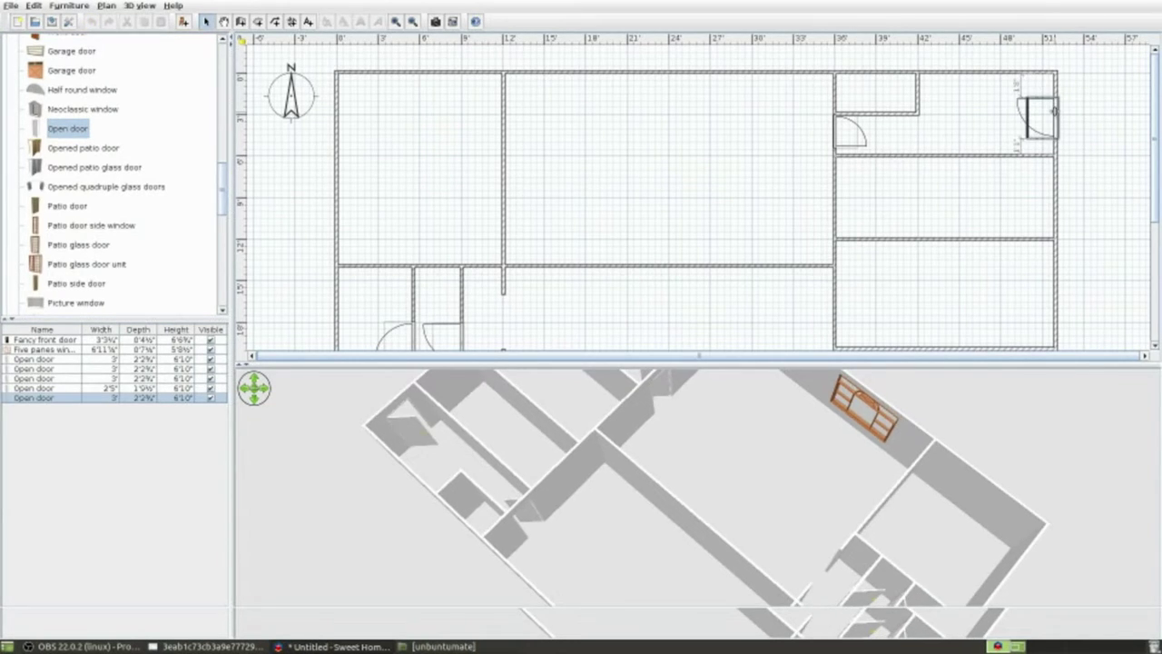
pyautogui.moveTo(1053, 111); pyautogui.dragTo(1053, 110)
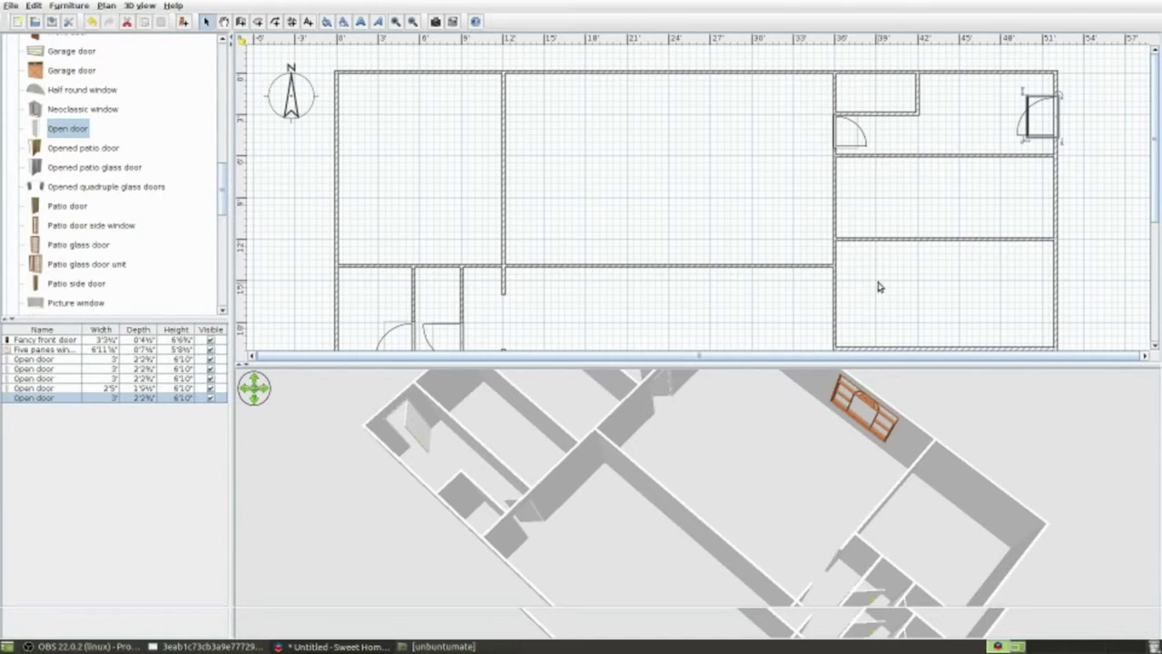
pyautogui.scroll(-3, 874, 220)
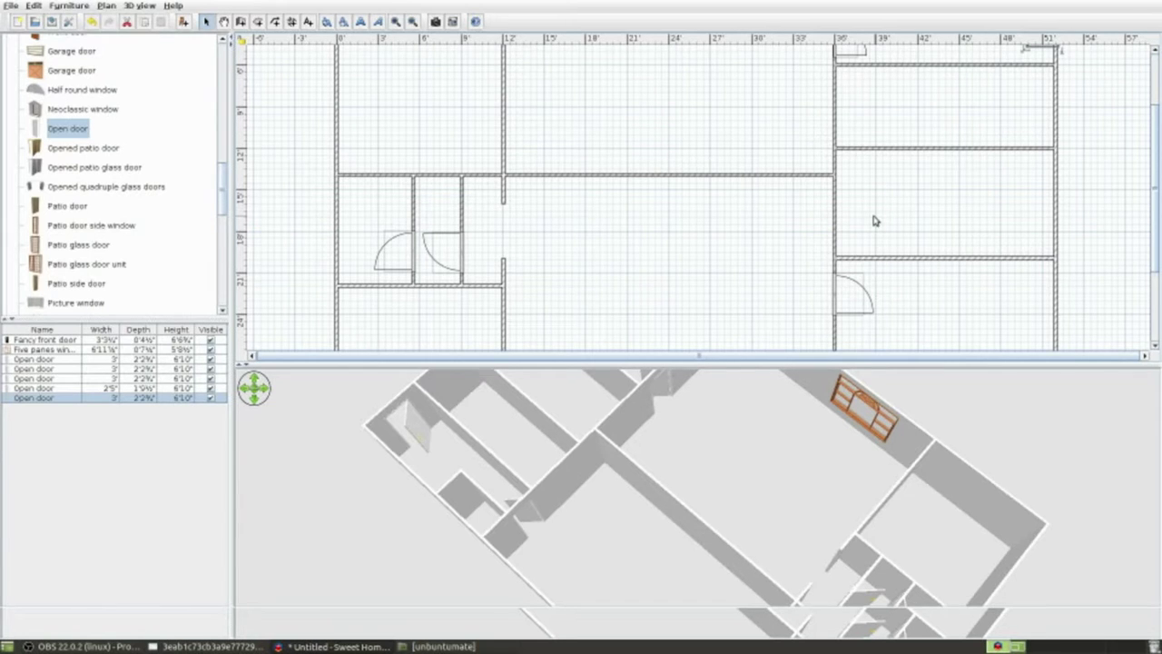
# - Move the narrow lower room's door into the wall of the small room to its right
pyautogui.click(461, 247)
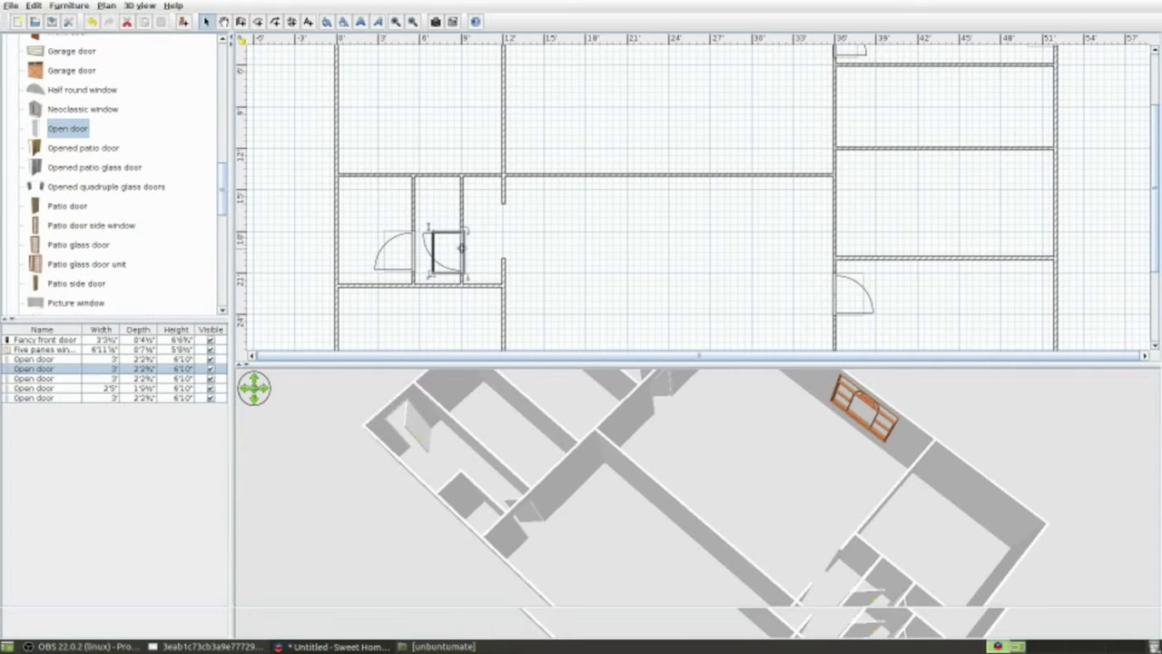
pyautogui.moveTo(461, 247); pyautogui.dragTo(462, 246)
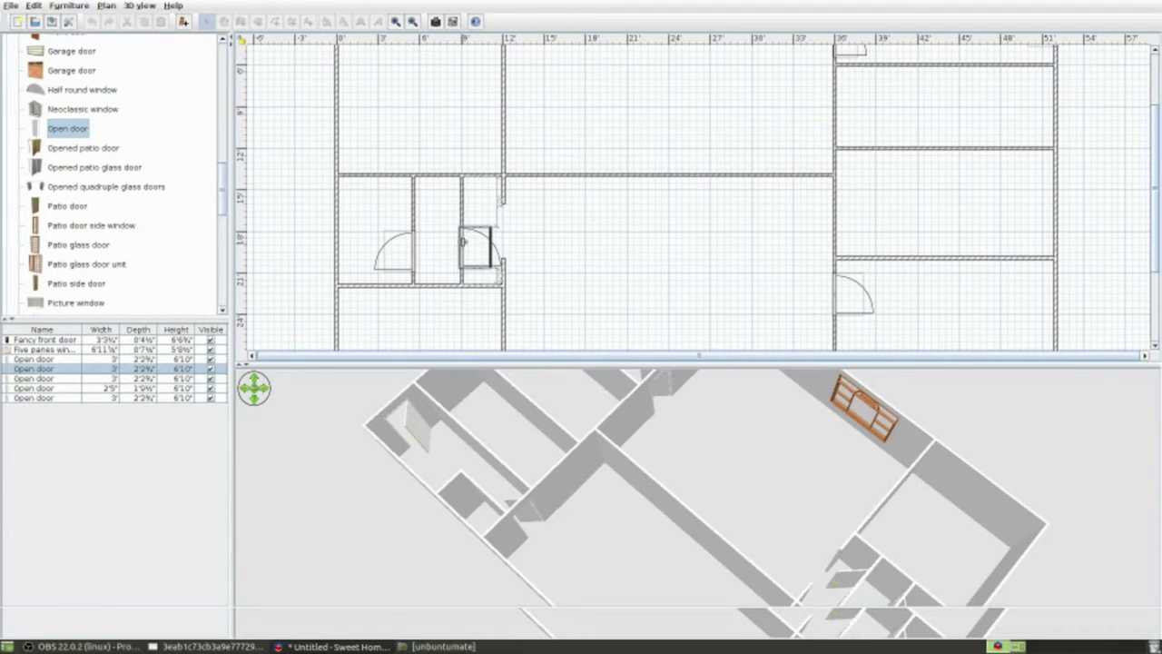
pyautogui.moveTo(462, 245); pyautogui.dragTo(460, 232)
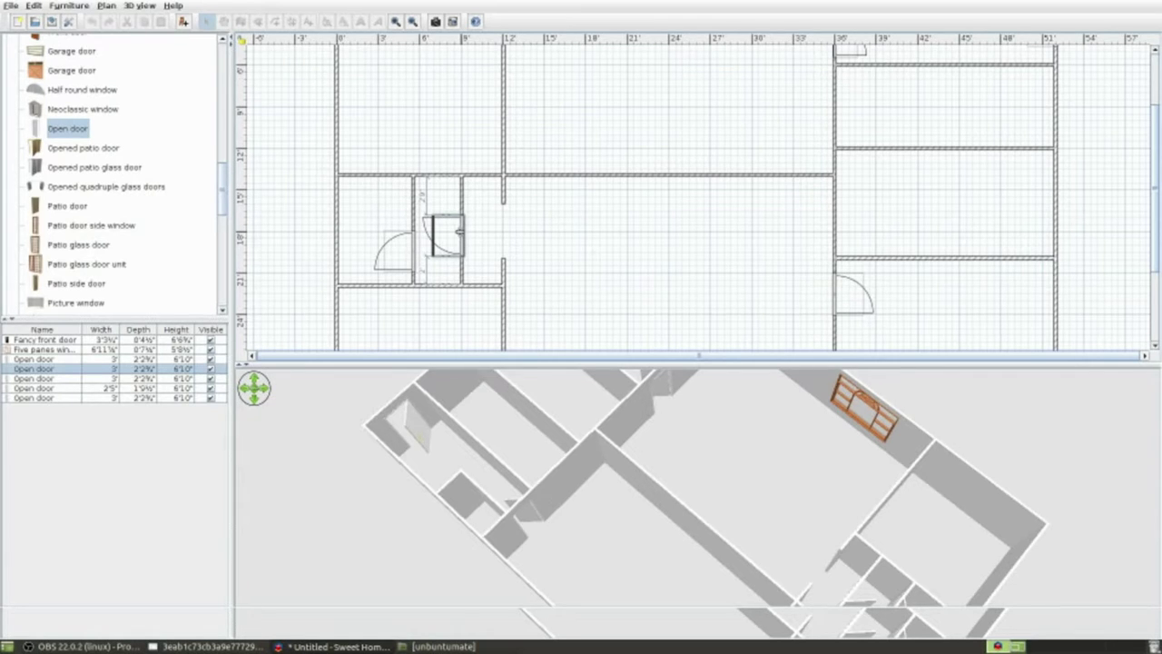
pyautogui.moveTo(462, 233)
pyautogui.mouseDown()
pyautogui.moveTo(496, 233)
pyautogui.moveTo(464, 221)
pyautogui.mouseUp()
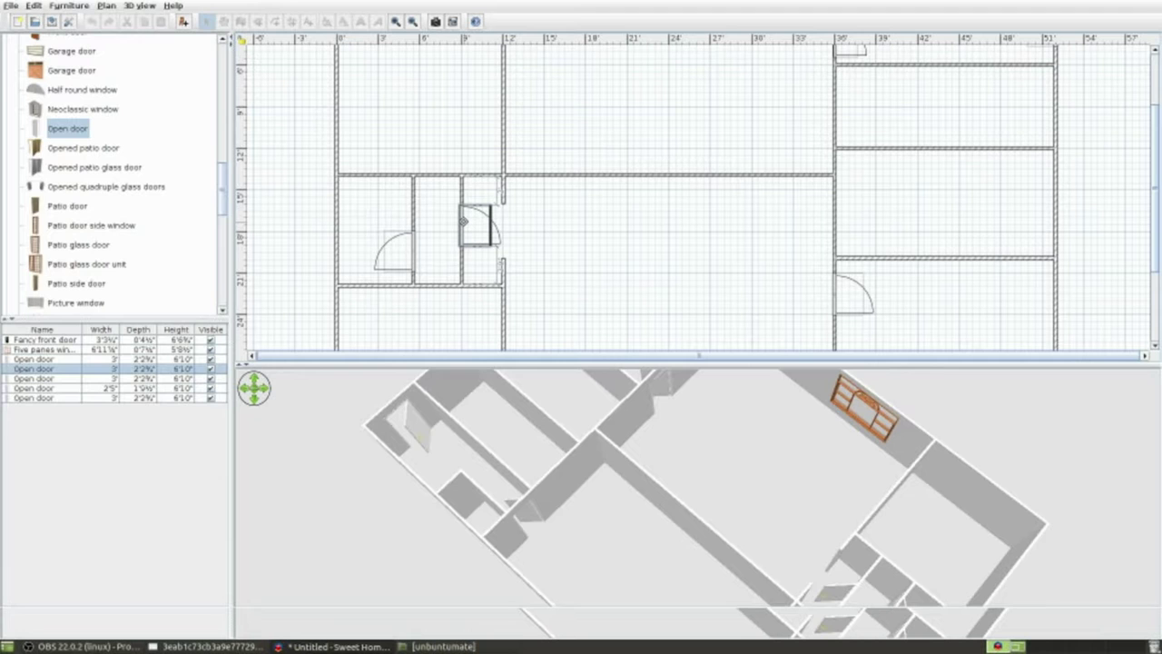
# - Turn the 3D view to face the walls and reselect the moved door
pyautogui.moveTo(661, 500)
pyautogui.mouseDown()
pyautogui.moveTo(893, 521)
pyautogui.moveTo(1113, 484)
pyautogui.moveTo(1113, 508)
pyautogui.mouseUp()
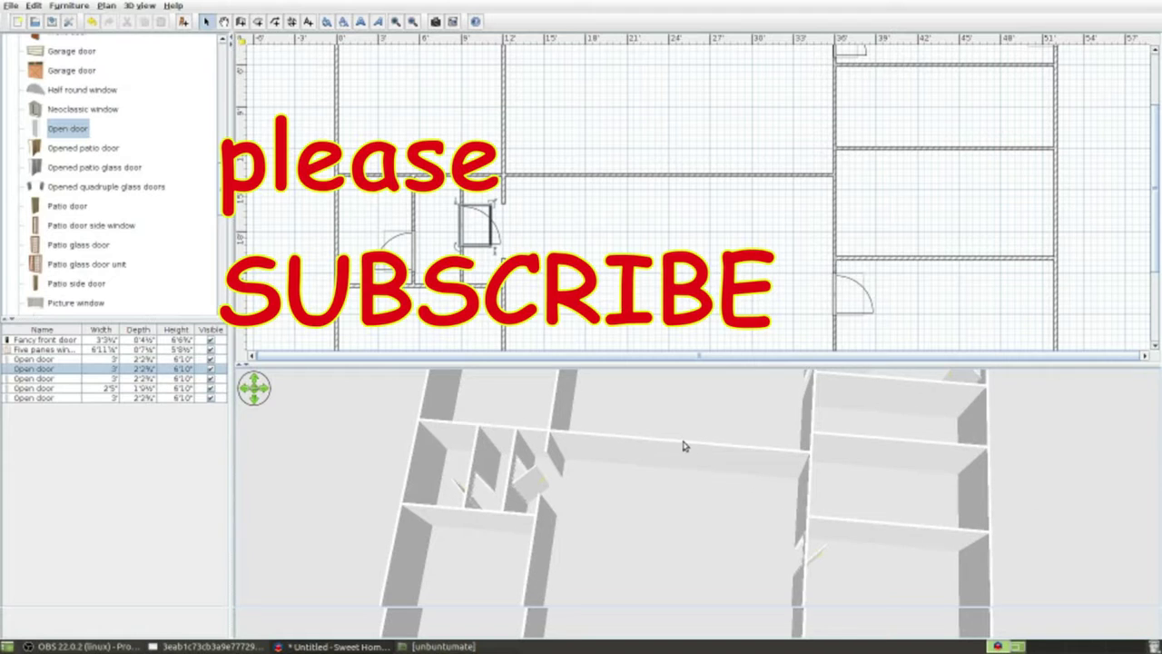
pyautogui.click(461, 224)
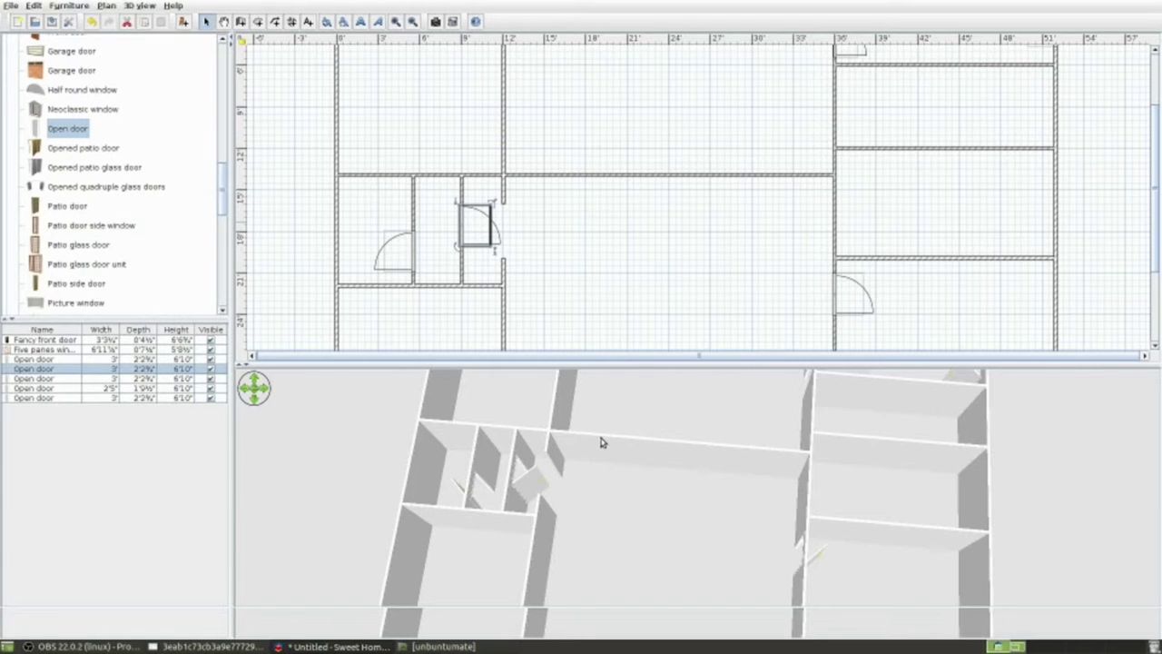
pyautogui.moveTo(598, 506)
pyautogui.mouseDown()
pyautogui.moveTo(539, 406)
pyautogui.moveTo(617, 407)
pyautogui.moveTo(729, 437)
pyautogui.moveTo(874, 410)
pyautogui.moveTo(936, 444)
pyautogui.moveTo(871, 455)
pyautogui.moveTo(769, 503)
pyautogui.moveTo(786, 517)
pyautogui.moveTo(697, 530)
pyautogui.moveTo(809, 527)
pyautogui.moveTo(1072, 465)
pyautogui.moveTo(620, 455)
pyautogui.moveTo(721, 511)
pyautogui.moveTo(698, 535)
pyautogui.moveTo(663, 527)
pyautogui.mouseUp()
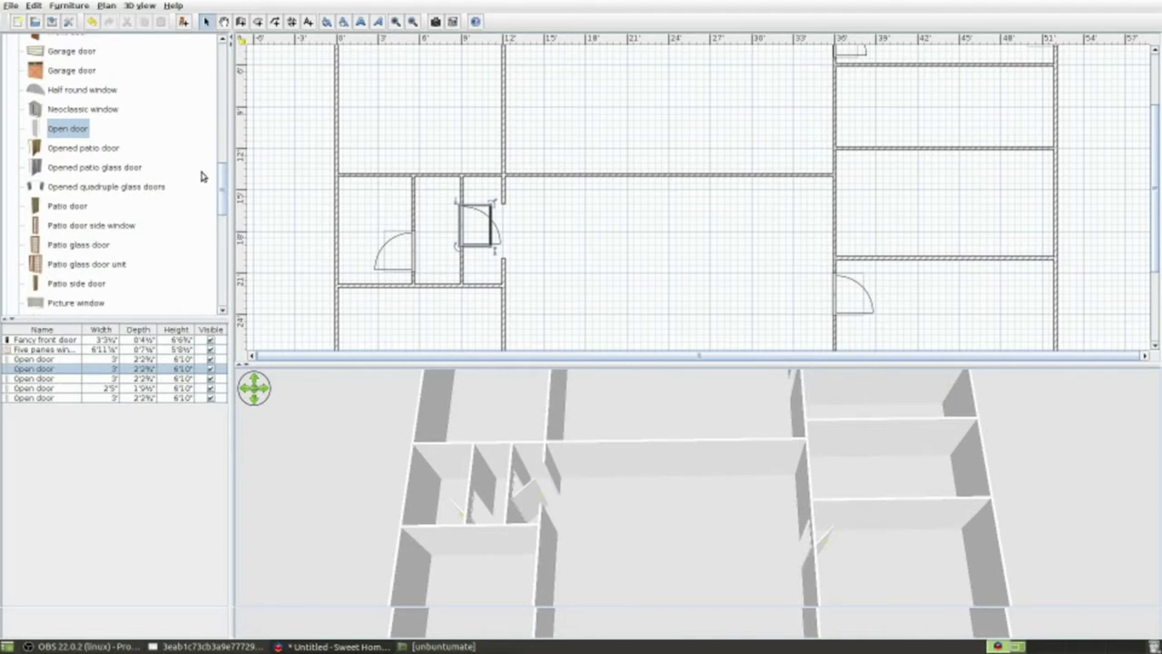
pyautogui.moveTo(221, 182); pyautogui.dragTo(219, 37)
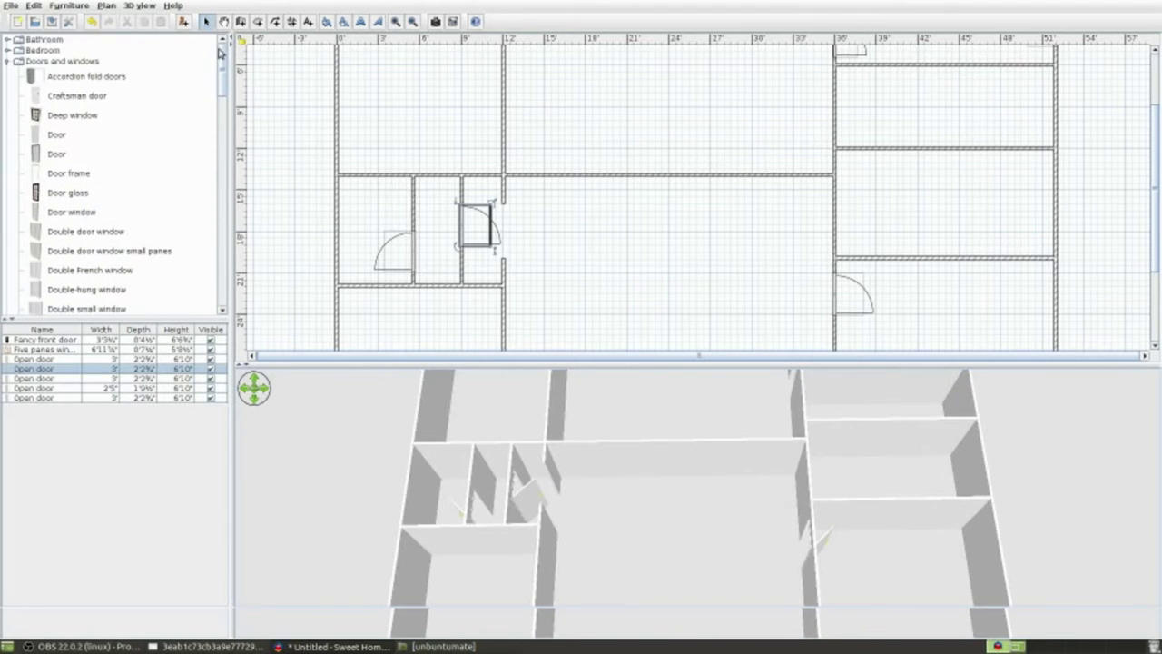
# - Switch the catalog to Bathroom and set the Bath L shape against the bathroom's left wall
pyautogui.click(6, 61)
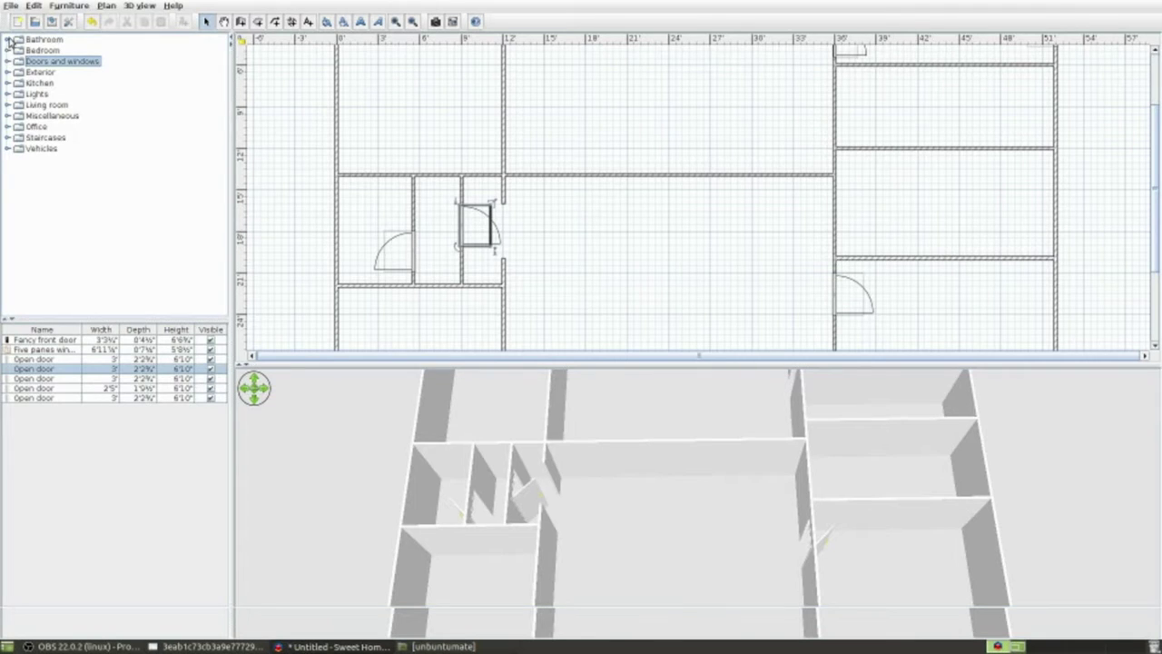
pyautogui.click(6, 40)
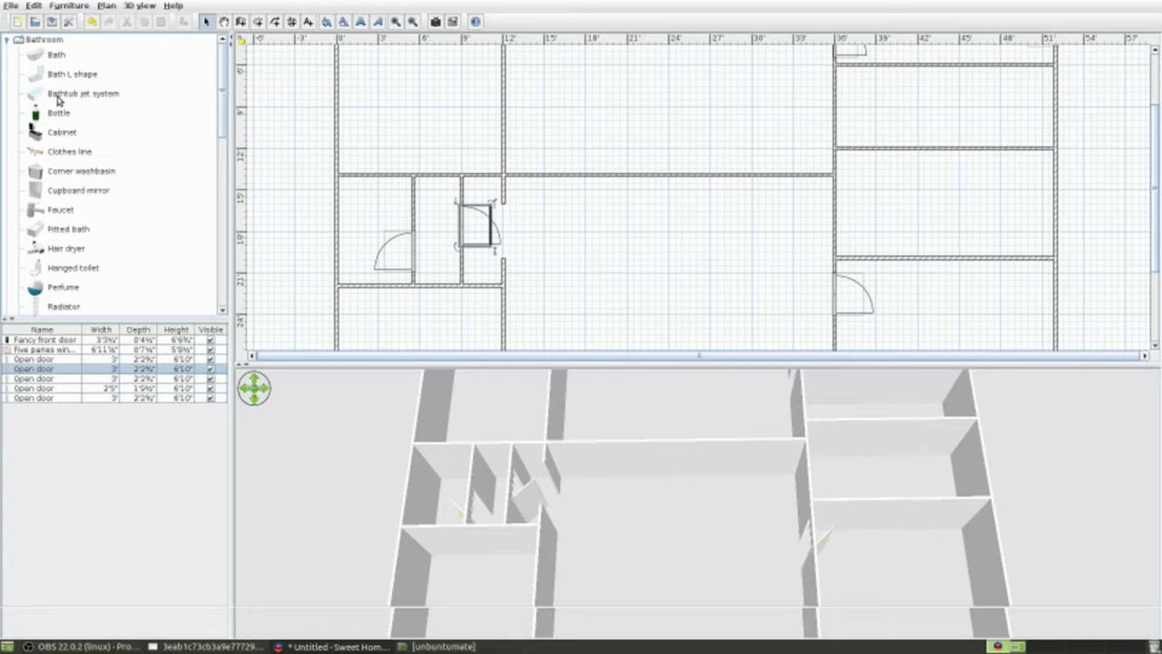
pyautogui.moveTo(71, 73)
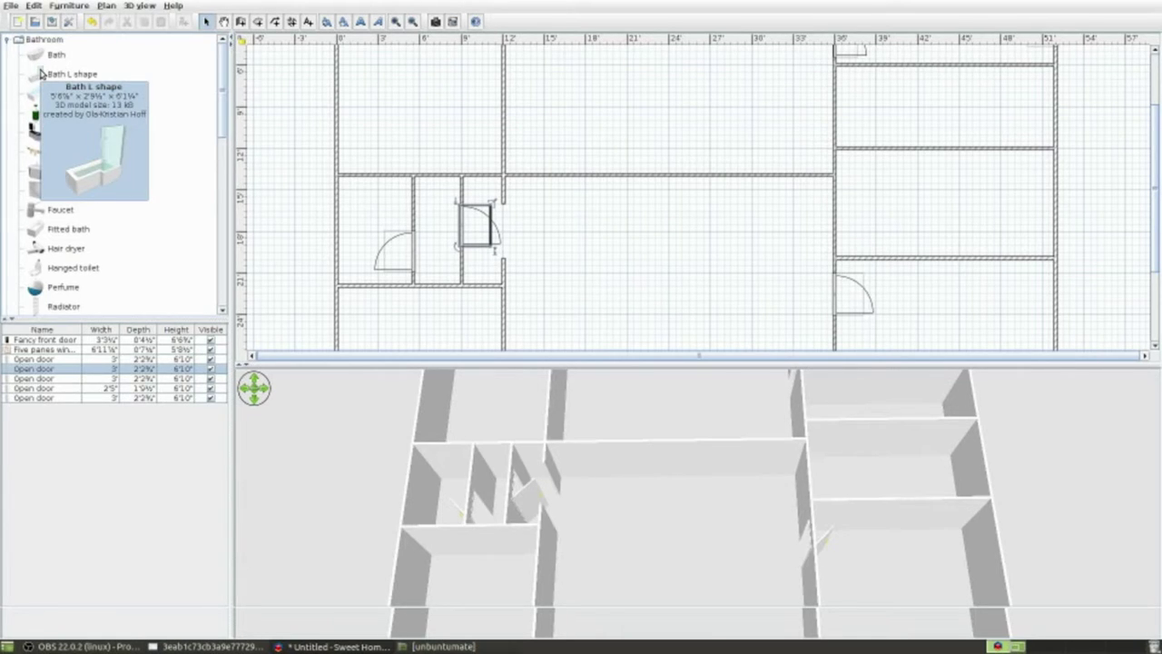
pyautogui.moveTo(41, 74); pyautogui.dragTo(336, 238)
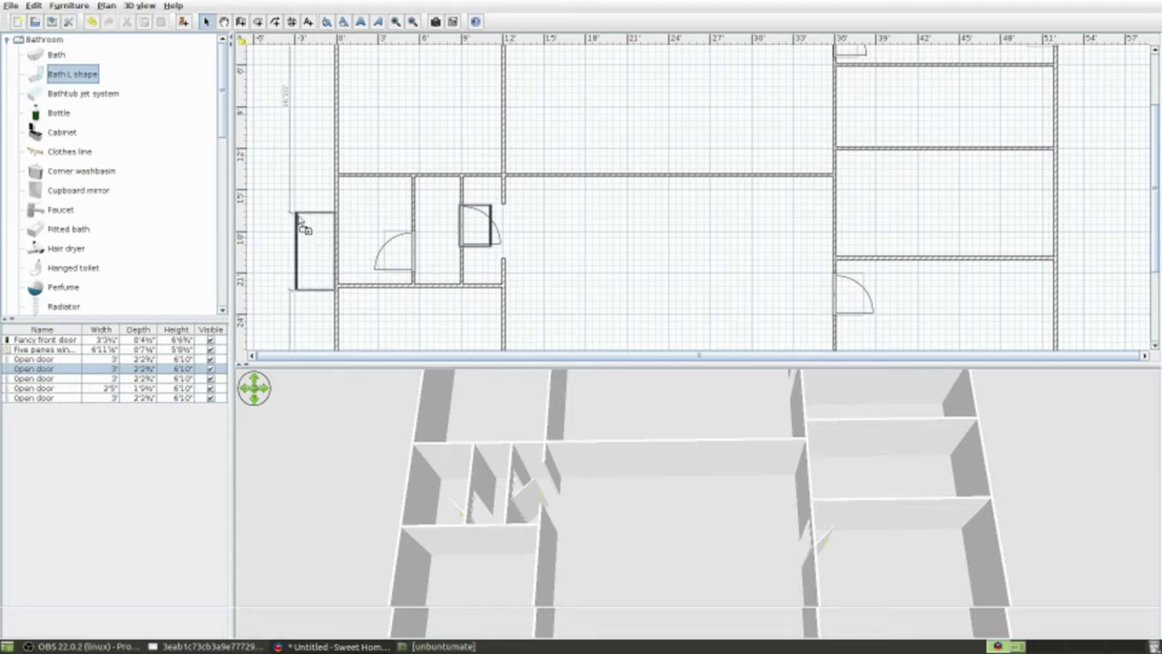
pyautogui.moveTo(336, 238); pyautogui.dragTo(344, 233)
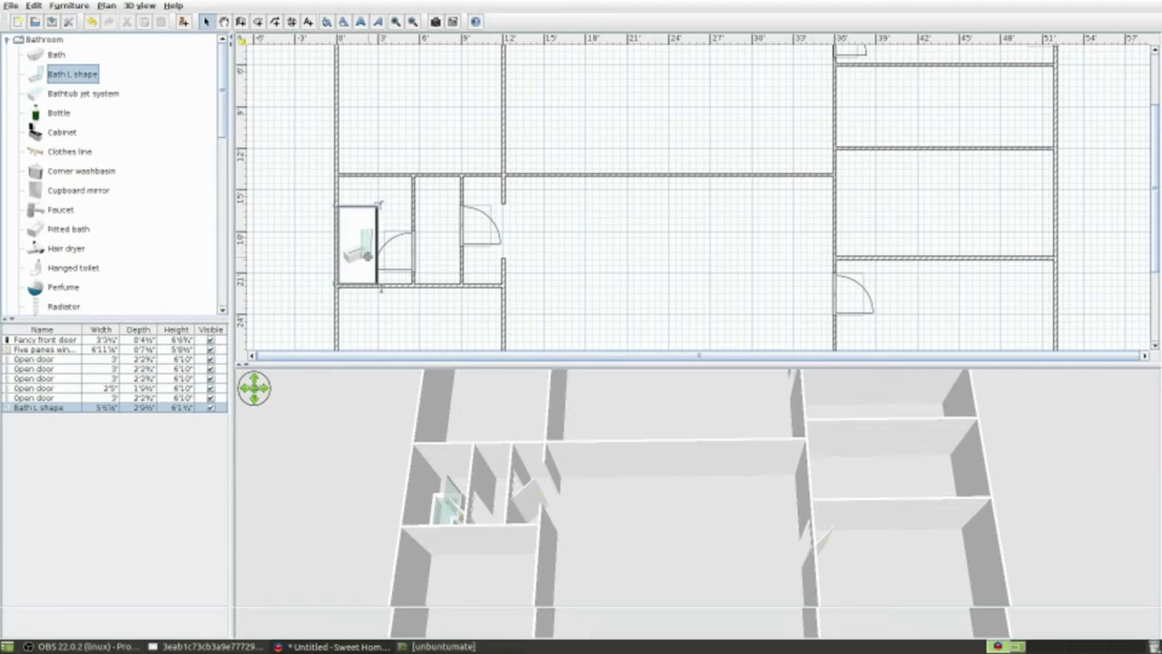
pyautogui.moveTo(472, 462)
pyautogui.mouseDown()
pyautogui.moveTo(545, 449)
pyautogui.moveTo(517, 501)
pyautogui.moveTo(424, 495)
pyautogui.mouseUp()
# - Zoom in and rotate the 3D view so the walls run straighter
pyautogui.scroll(1, 423, 496)
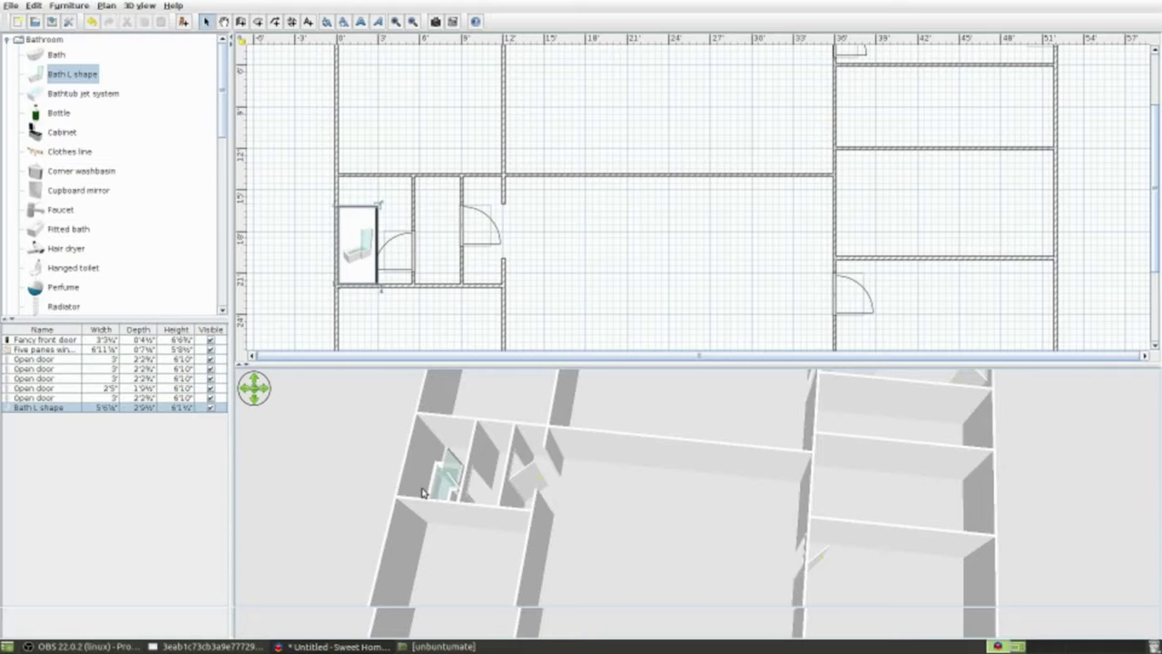
pyautogui.scroll(2, 423, 490)
pyautogui.scroll(1, 423, 491)
pyautogui.scroll(1, 423, 493)
pyautogui.scroll(1, 423, 490)
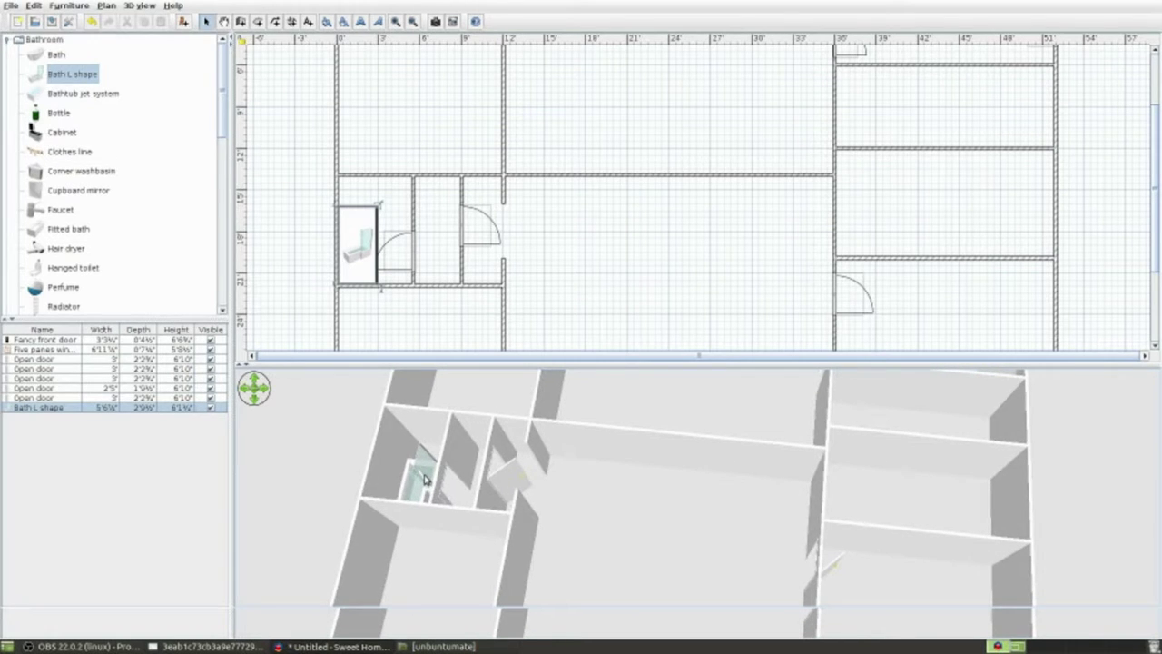
pyautogui.scroll(2, 436, 472)
pyautogui.scroll(1, 449, 454)
pyautogui.scroll(1, 454, 445)
pyautogui.moveTo(449, 449); pyautogui.dragTo(436, 463)
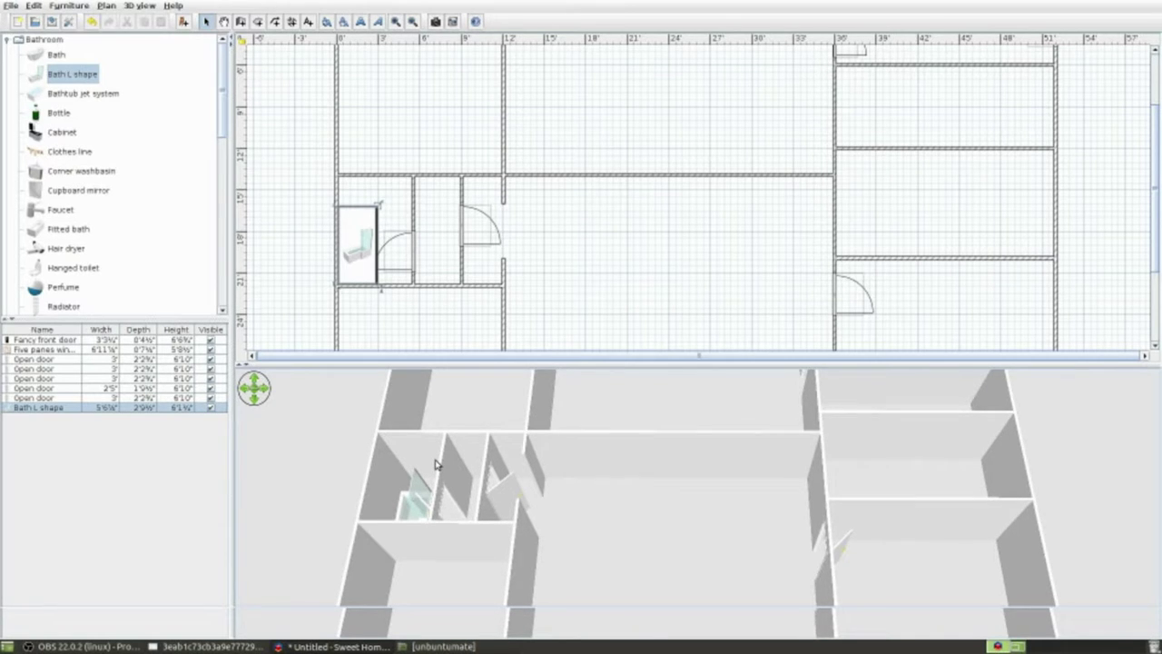
pyautogui.moveTo(435, 464); pyautogui.dragTo(438, 465)
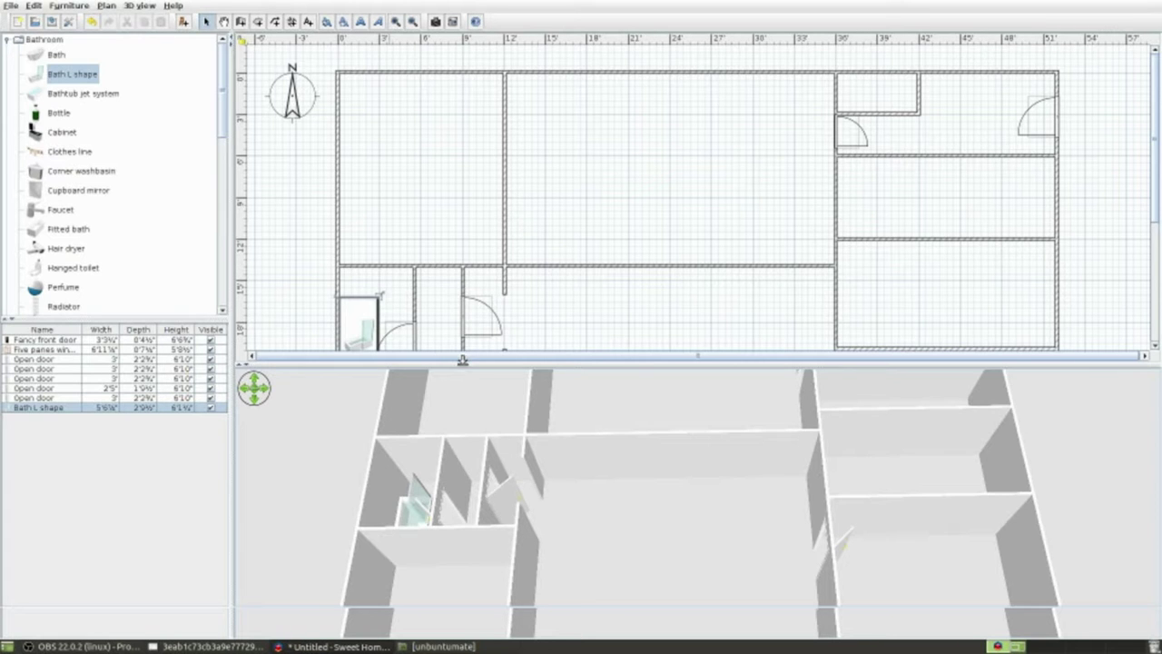
# - Enlarge the 3D view and orbit it around the house to show the bathroom
pyautogui.moveTo(463, 360); pyautogui.dragTo(485, 173)
pyautogui.moveTo(470, 367)
pyautogui.mouseDown()
pyautogui.moveTo(474, 384)
pyautogui.moveTo(532, 371)
pyautogui.moveTo(739, 395)
pyautogui.moveTo(765, 387)
pyautogui.moveTo(767, 401)
pyautogui.mouseUp()
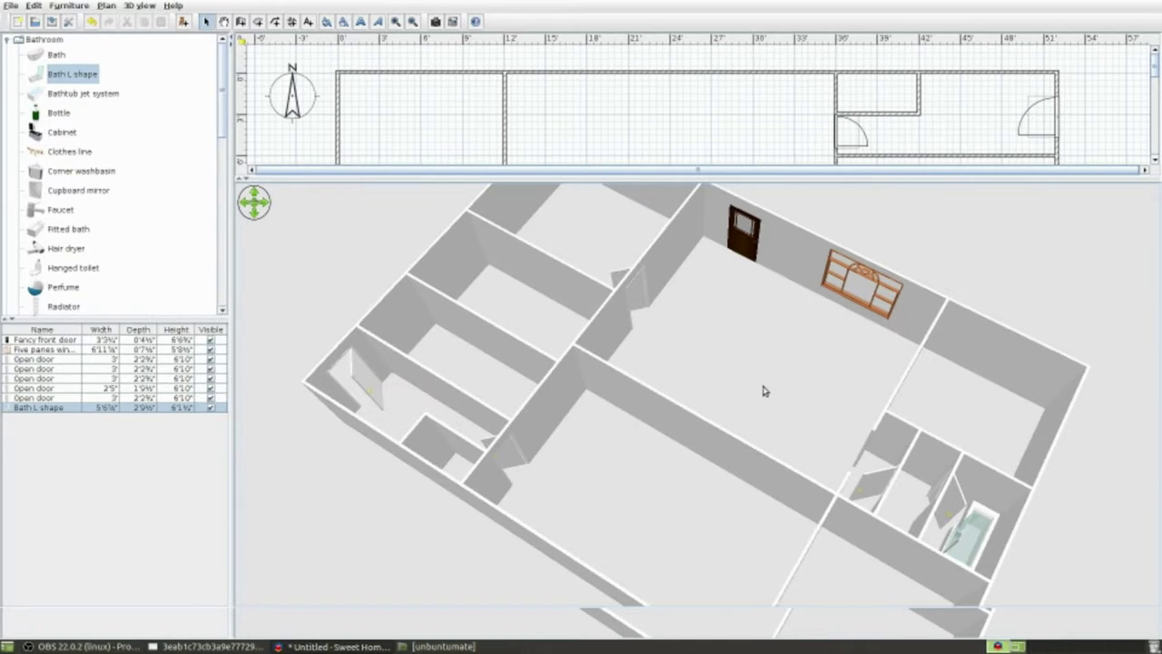
pyautogui.moveTo(875, 408)
pyautogui.mouseDown()
pyautogui.moveTo(793, 425)
pyautogui.moveTo(653, 403)
pyautogui.moveTo(615, 431)
pyautogui.mouseUp()
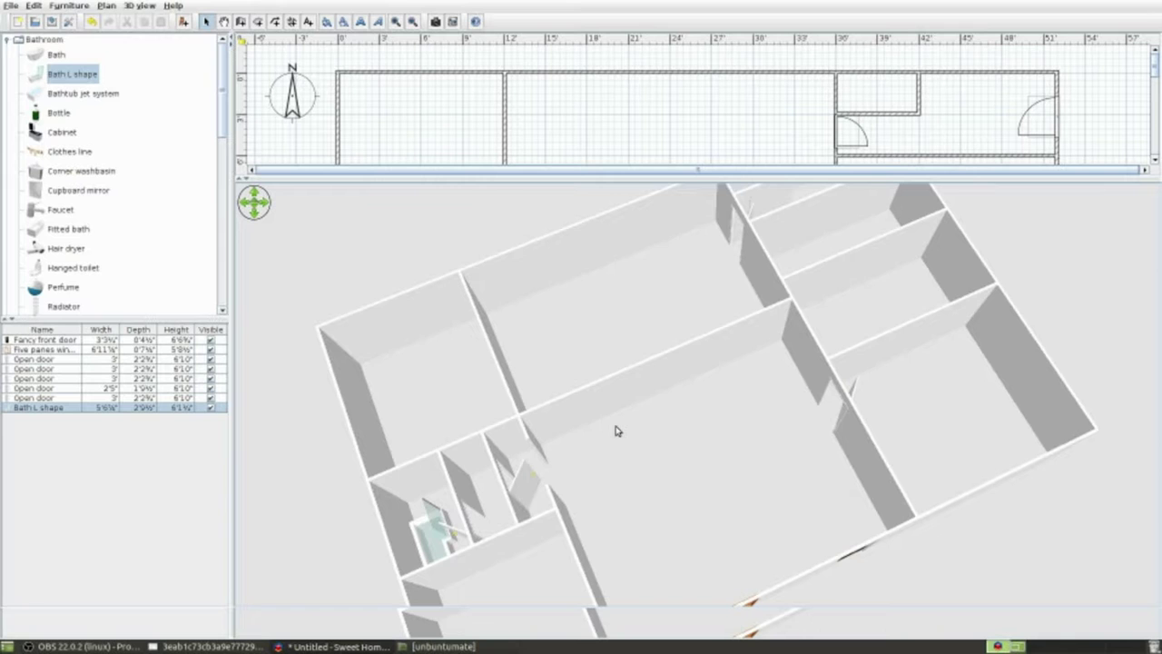
pyautogui.moveTo(615, 431); pyautogui.dragTo(637, 425)
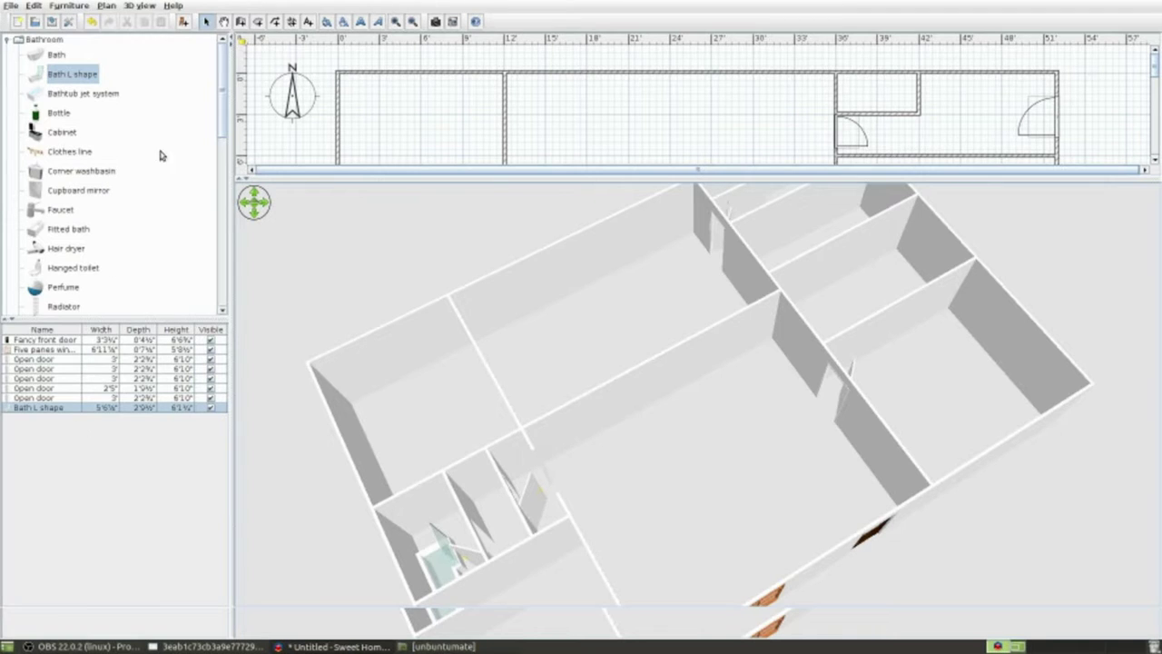
pyautogui.moveTo(222, 107)
pyautogui.mouseDown()
pyautogui.moveTo(221, 207)
pyautogui.moveTo(140, 231)
pyautogui.mouseUp()
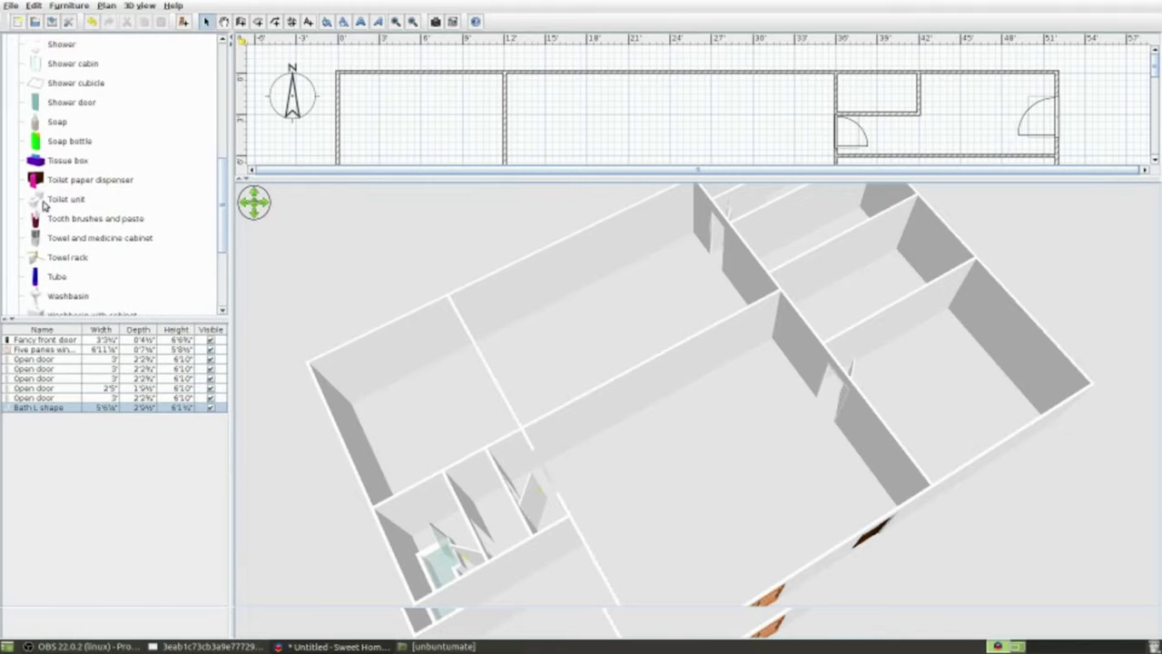
# - Add a Toilet unit to the plan and move it into the small bathroom beside the bath
pyautogui.moveTo(42, 204); pyautogui.dragTo(386, 499)
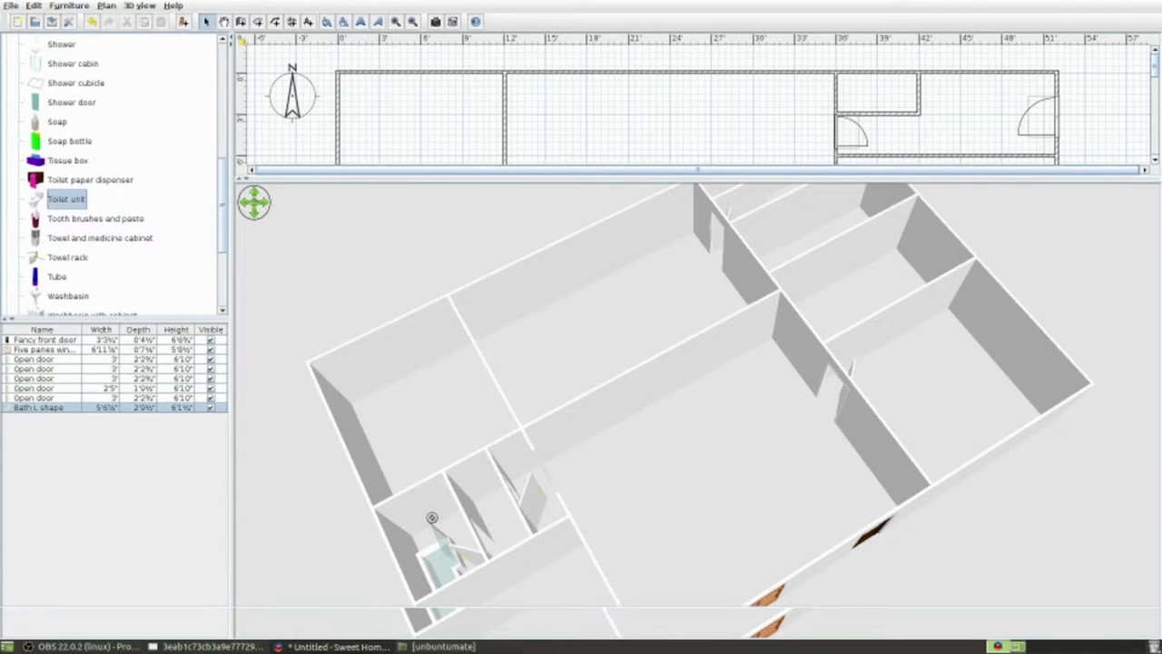
pyautogui.moveTo(386, 498)
pyautogui.mouseDown()
pyautogui.moveTo(322, 162)
pyautogui.moveTo(370, 170)
pyautogui.moveTo(363, 263)
pyautogui.mouseUp()
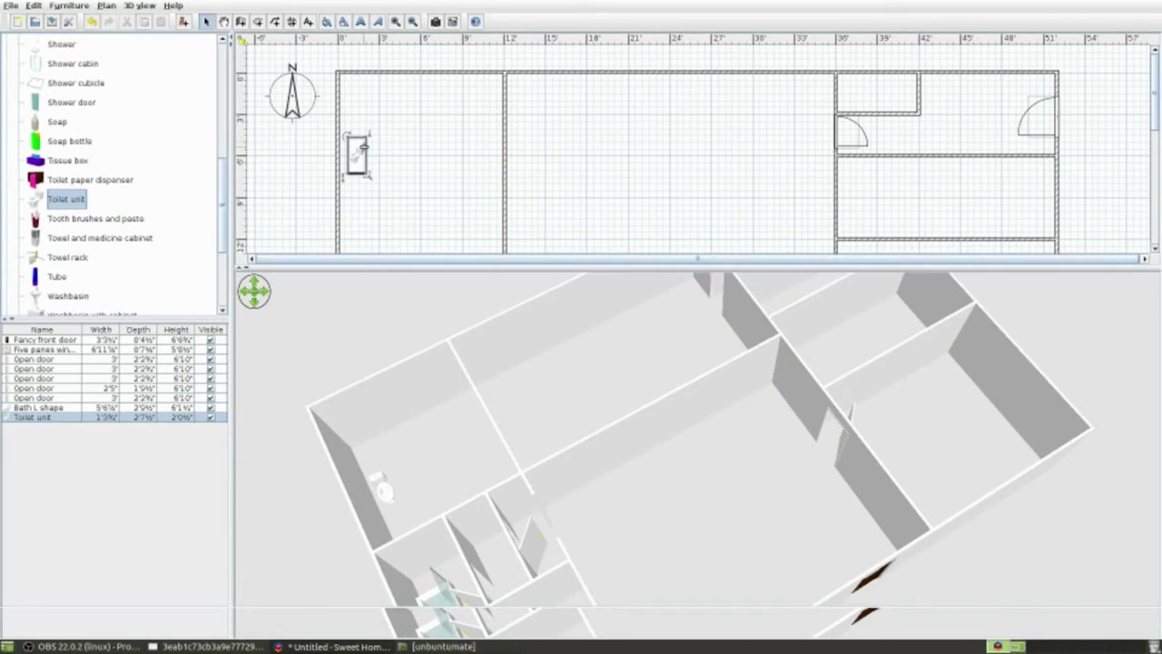
pyautogui.moveTo(1153, 104); pyautogui.dragTo(840, 156)
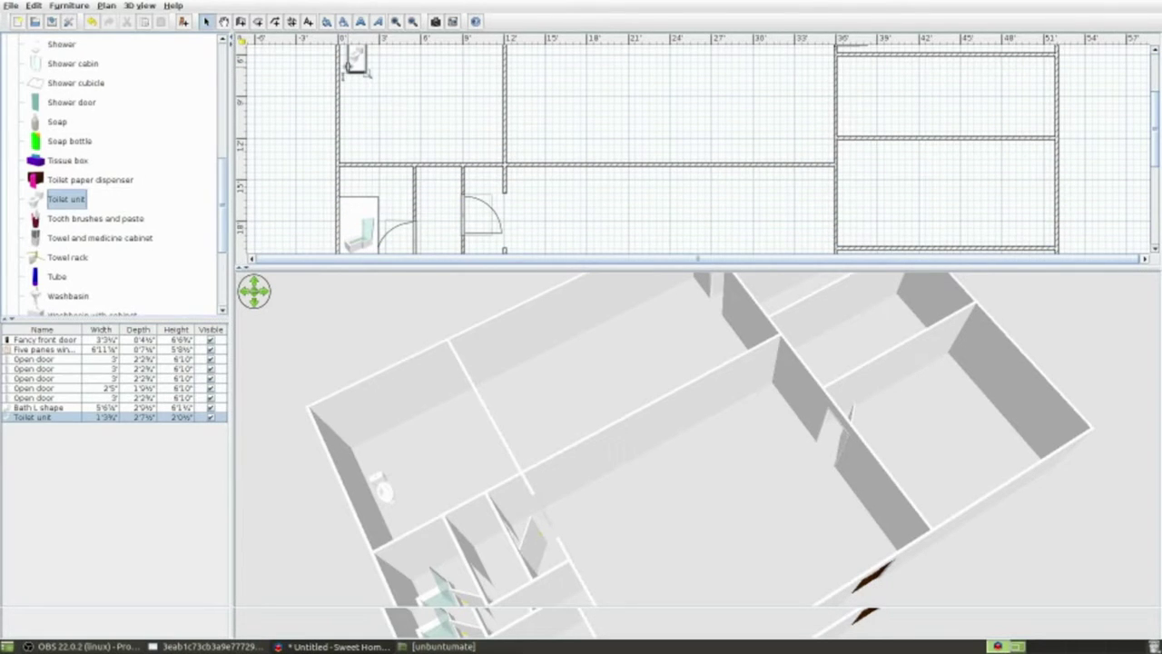
pyautogui.moveTo(357, 60); pyautogui.dragTo(396, 179)
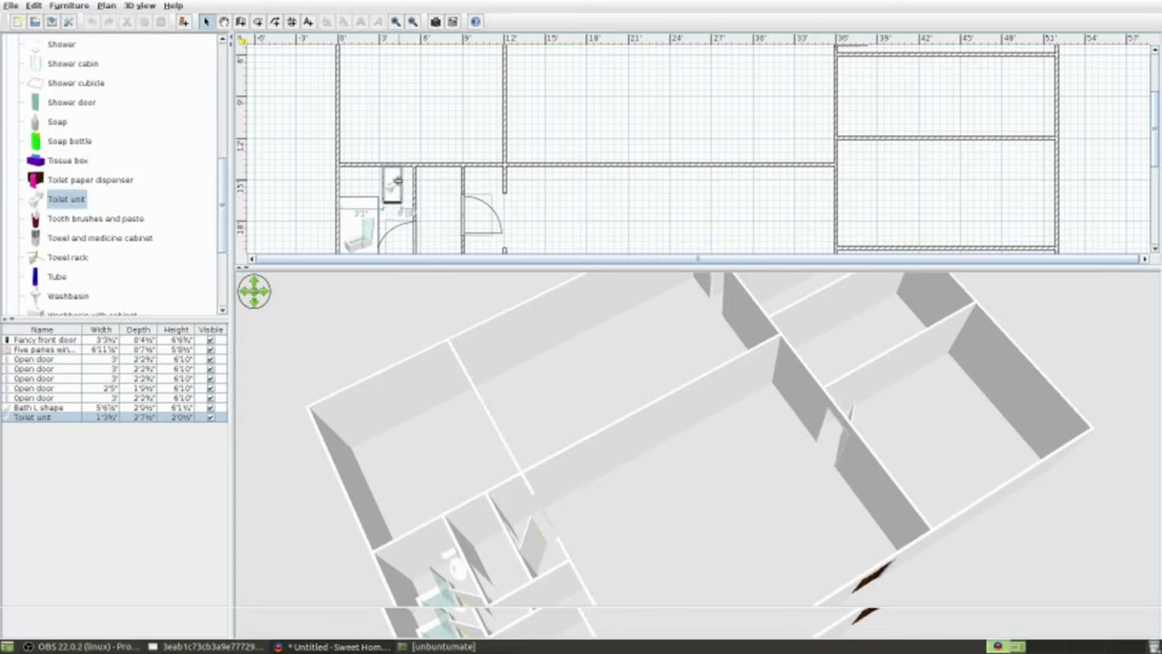
pyautogui.moveTo(583, 441)
pyautogui.mouseDown()
pyautogui.moveTo(536, 448)
pyautogui.moveTo(540, 488)
pyautogui.moveTo(531, 481)
pyautogui.moveTo(578, 448)
pyautogui.moveTo(544, 428)
pyautogui.moveTo(539, 408)
pyautogui.moveTo(444, 392)
pyautogui.moveTo(557, 436)
pyautogui.moveTo(521, 436)
pyautogui.mouseUp()
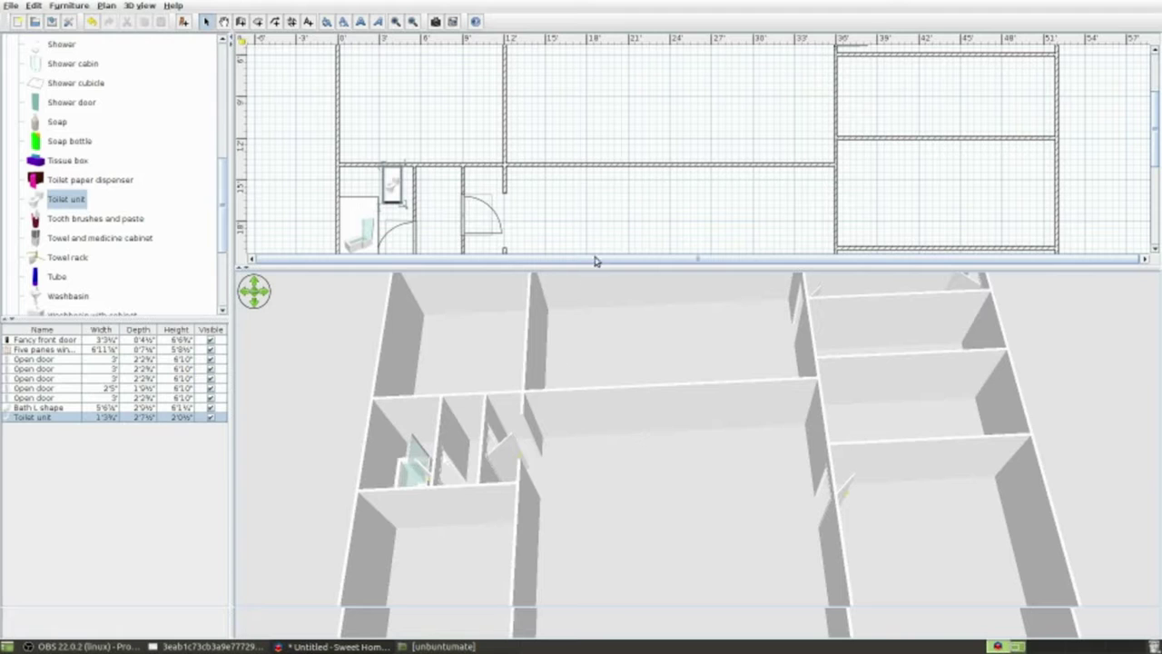
pyautogui.scroll(-3, 1158, 155)
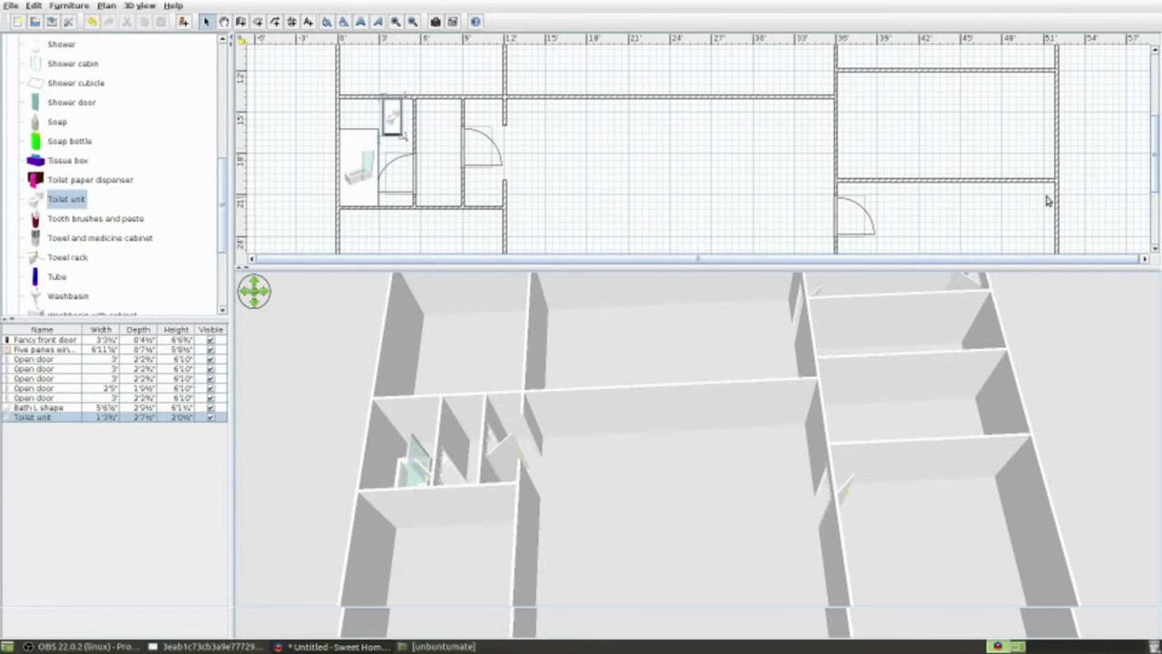
pyautogui.moveTo(662, 262); pyautogui.dragTo(619, 384)
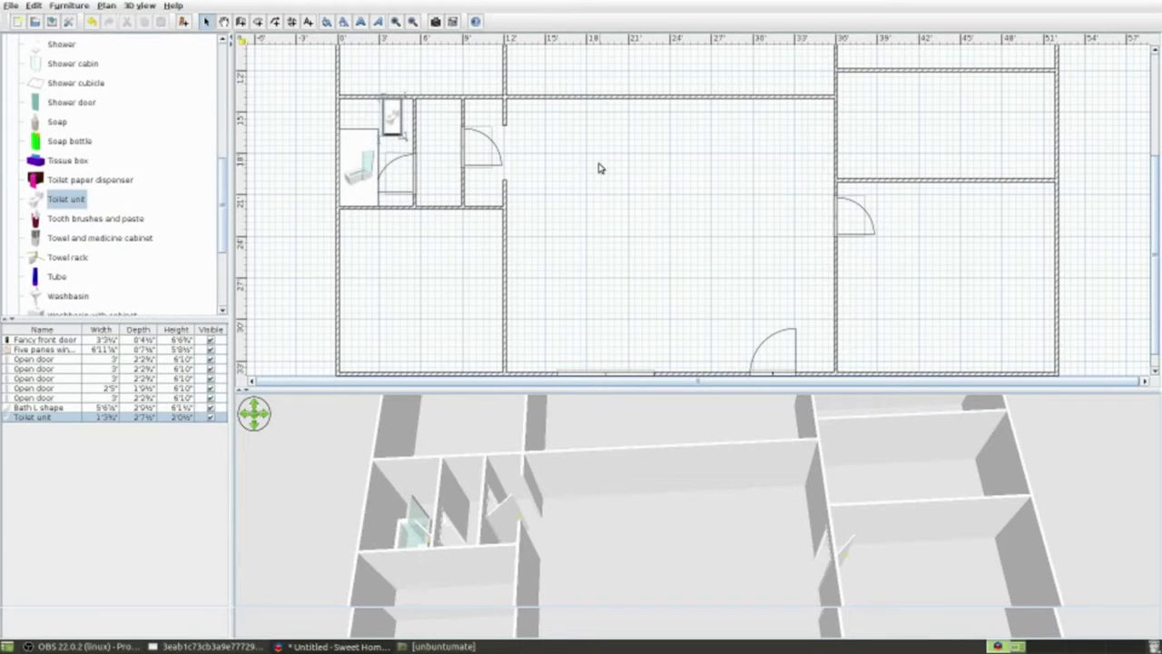
# - Select the bathroom door and swap the catalog's Bathroom category for Doors and windows
pyautogui.click(414, 176)
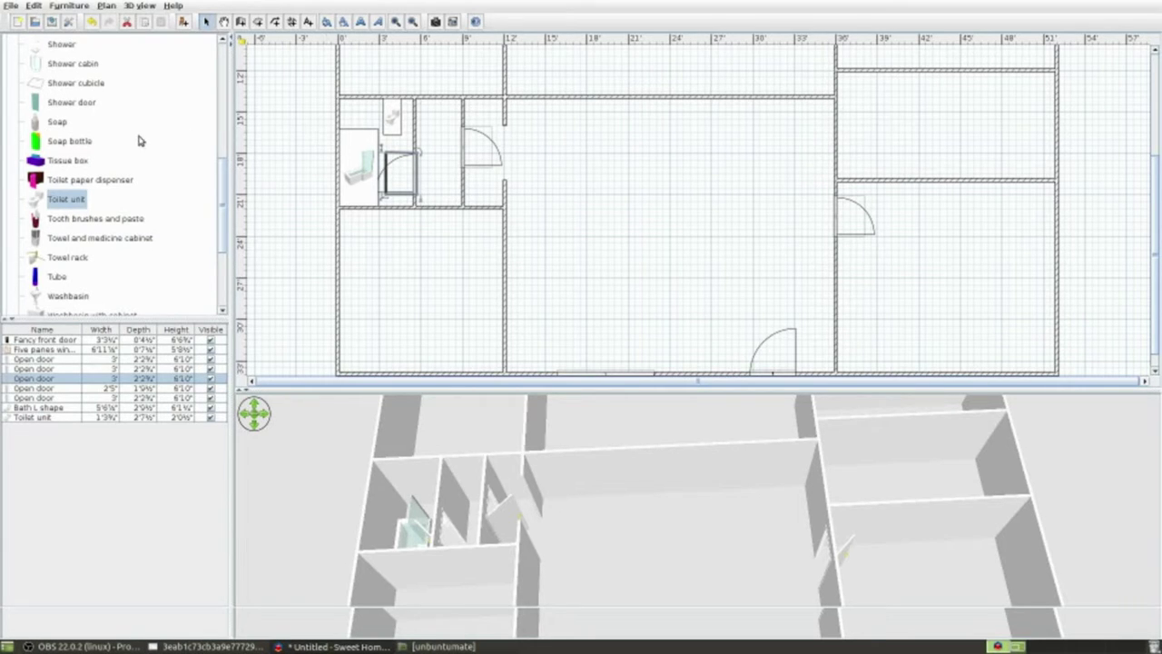
pyautogui.moveTo(228, 103); pyautogui.dragTo(228, 46)
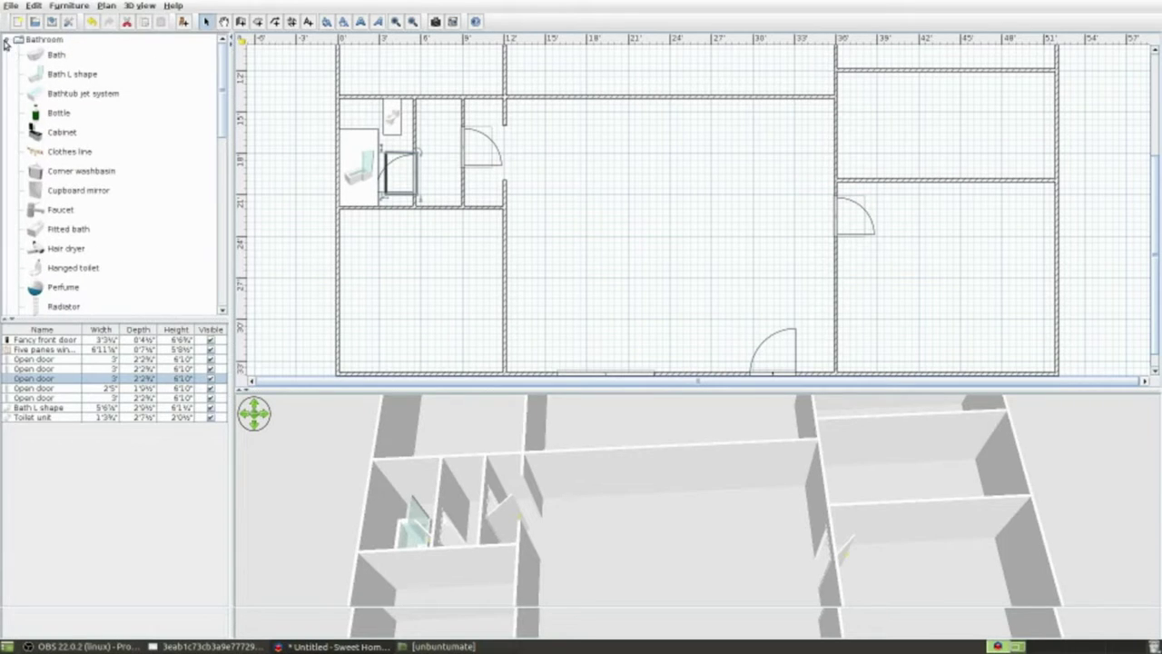
pyautogui.click(7, 40)
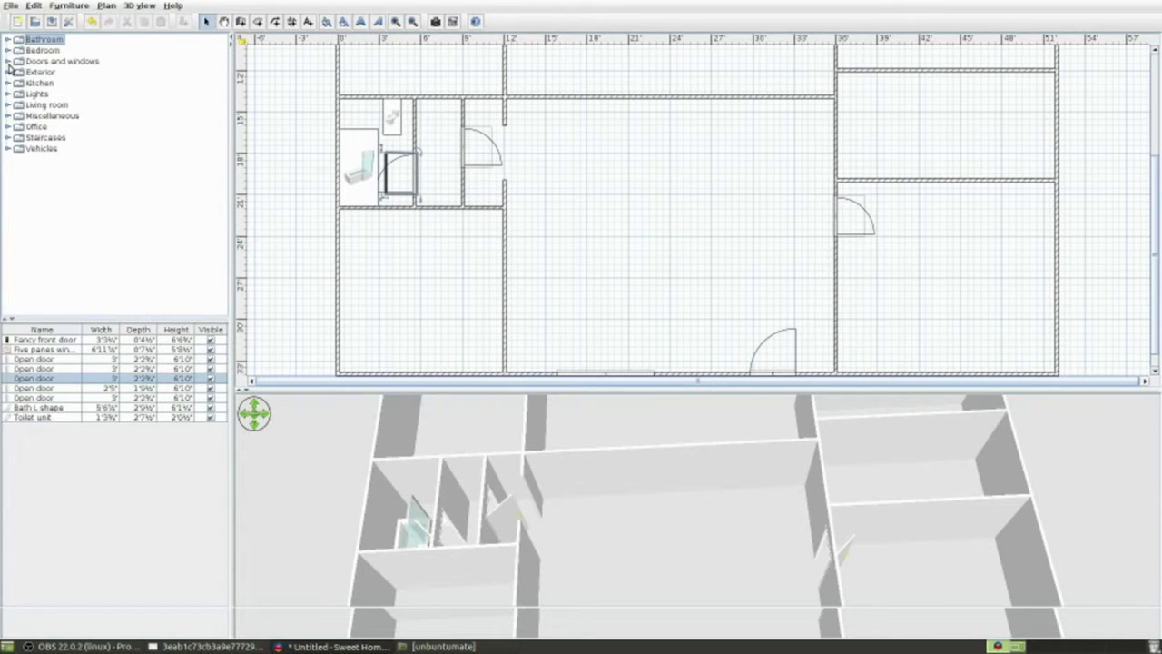
pyautogui.click(8, 61)
pyautogui.moveTo(224, 77)
pyautogui.mouseDown()
pyautogui.moveTo(226, 210)
pyautogui.moveTo(226, 194)
pyautogui.mouseUp()
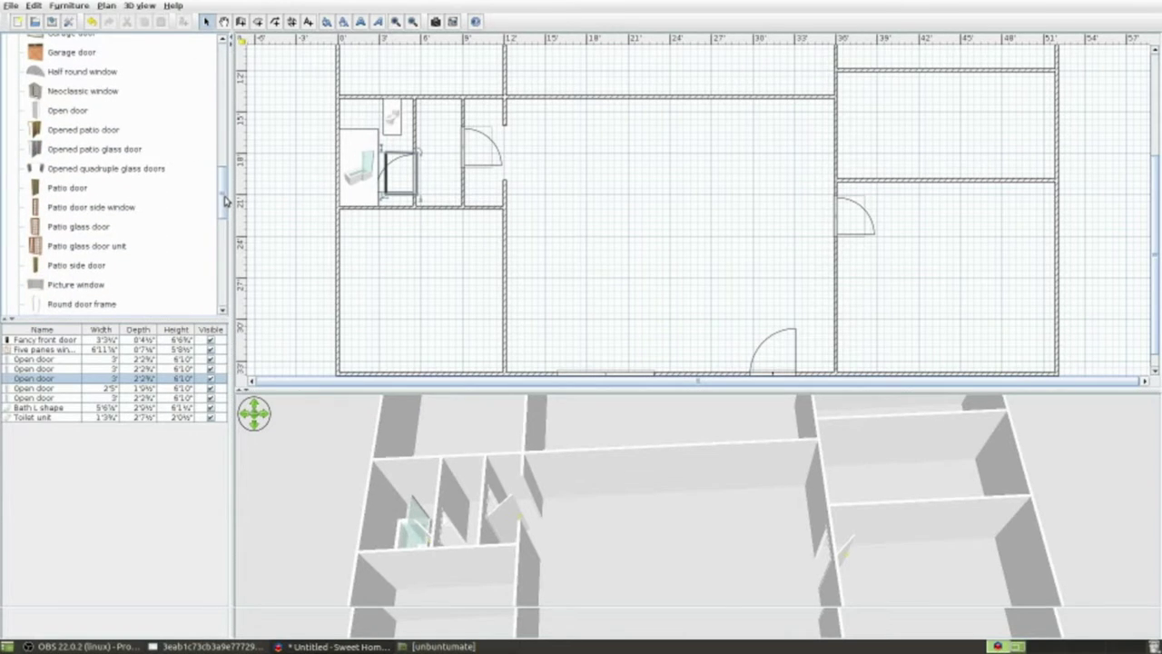
# - Place a 3' Open door in the horizontal wall above the hallway beside the bathroom
pyautogui.moveTo(60, 110)
pyautogui.mouseDown()
pyautogui.moveTo(312, 124)
pyautogui.moveTo(468, 105)
pyautogui.mouseUp()
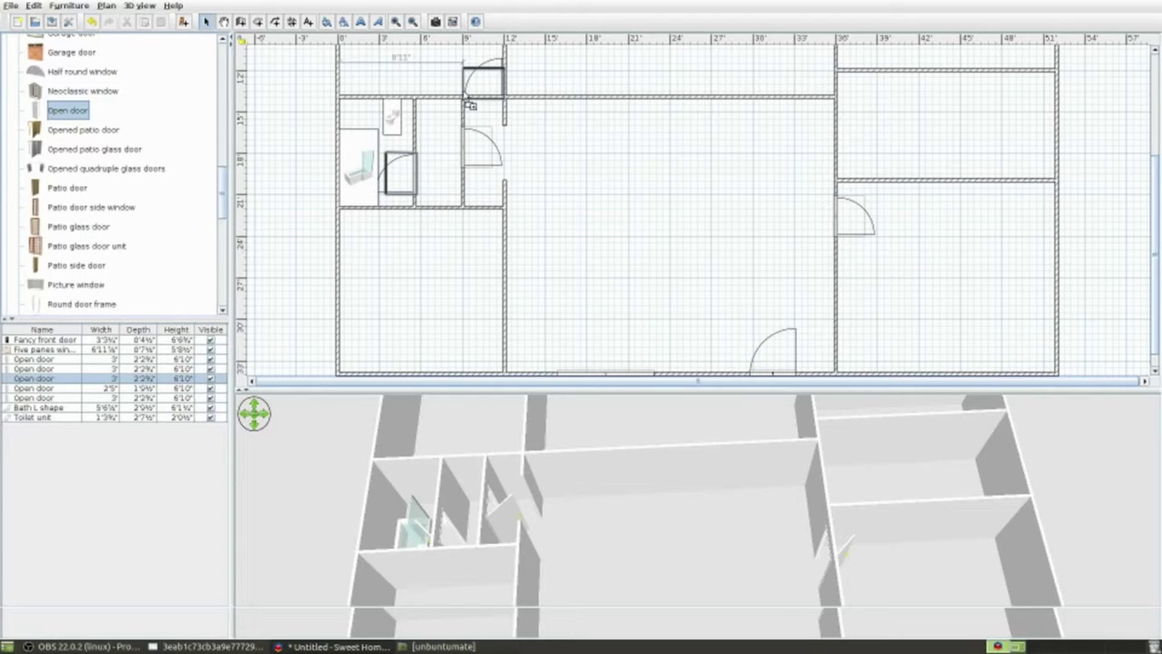
pyautogui.moveTo(469, 104); pyautogui.dragTo(463, 97)
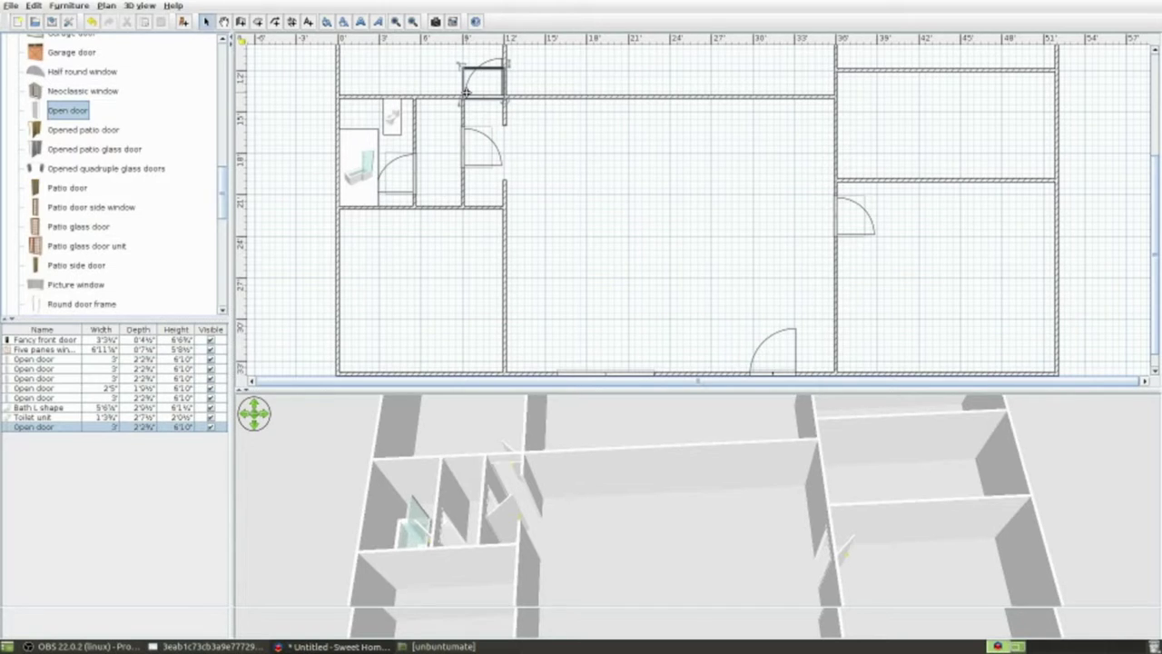
pyautogui.scroll(3, 562, 152)
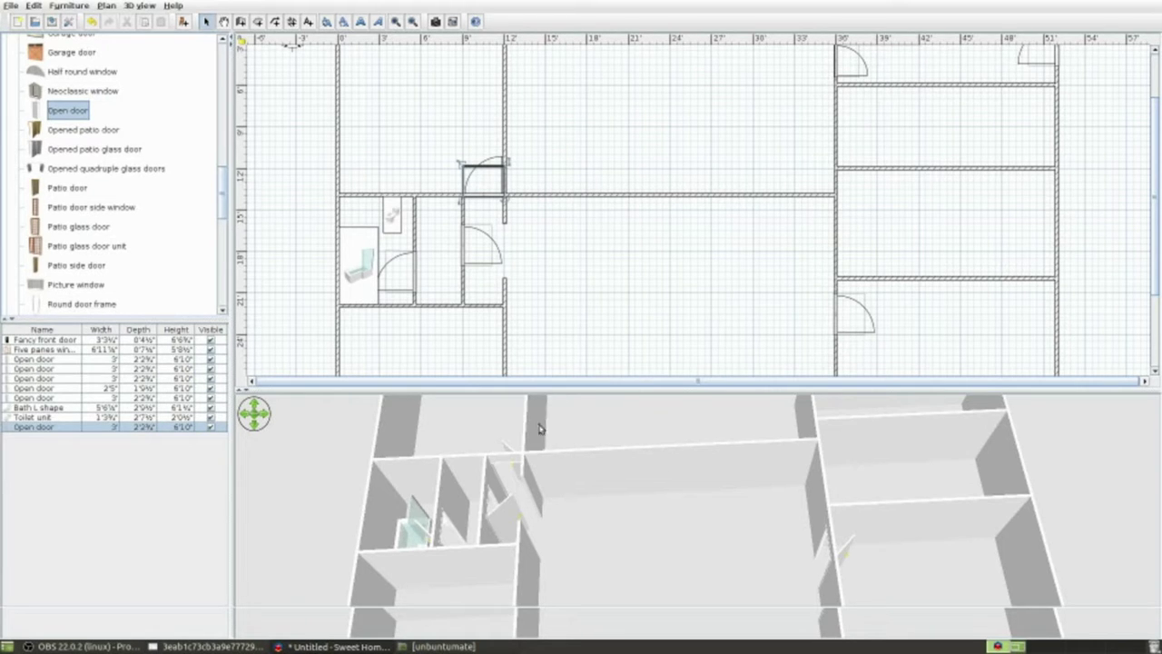
pyautogui.moveTo(583, 457)
pyautogui.mouseDown()
pyautogui.moveTo(654, 402)
pyautogui.moveTo(794, 369)
pyautogui.moveTo(857, 337)
pyautogui.moveTo(853, 366)
pyautogui.moveTo(630, 379)
pyautogui.moveTo(598, 407)
pyautogui.moveTo(599, 425)
pyautogui.moveTo(602, 384)
pyautogui.moveTo(586, 418)
pyautogui.mouseUp()
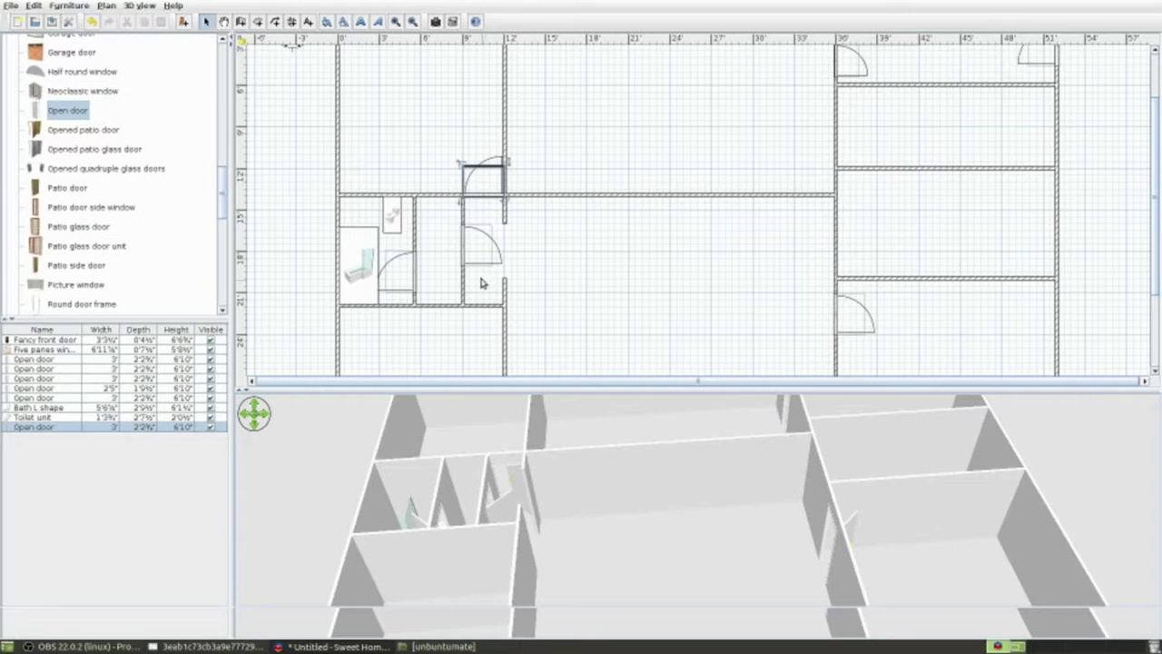
# - Delete the vertical wall above the new door, undoing an accidental drag first with Ctrl+Z
pyautogui.click(504, 133)
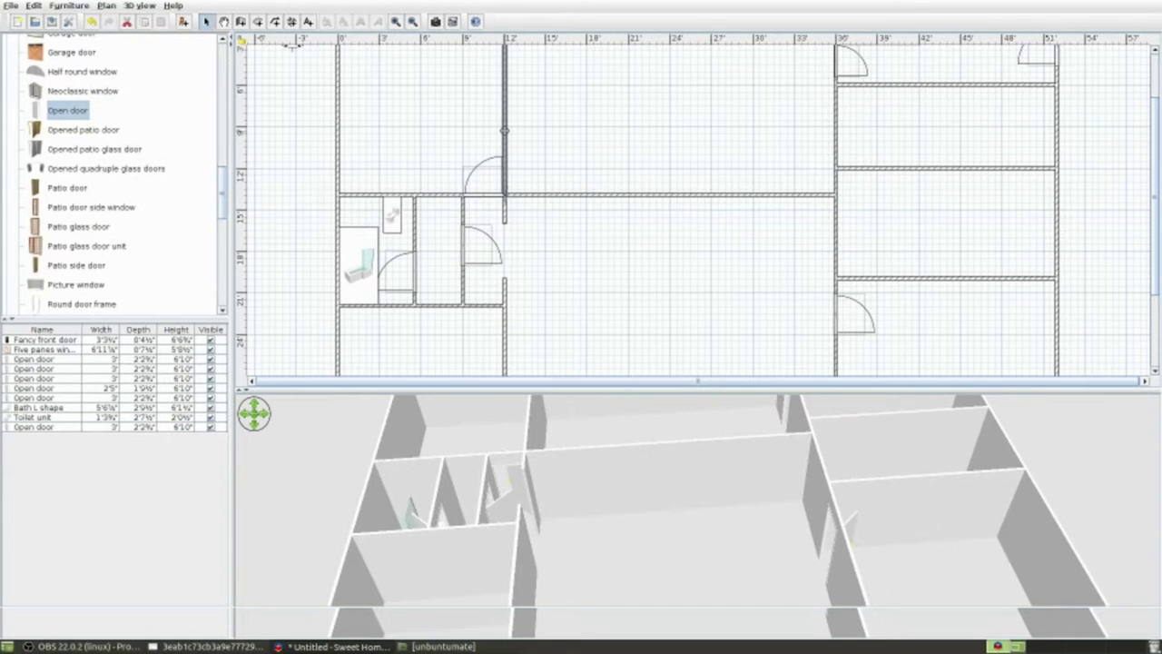
pyautogui.moveTo(504, 133); pyautogui.dragTo(524, 141)
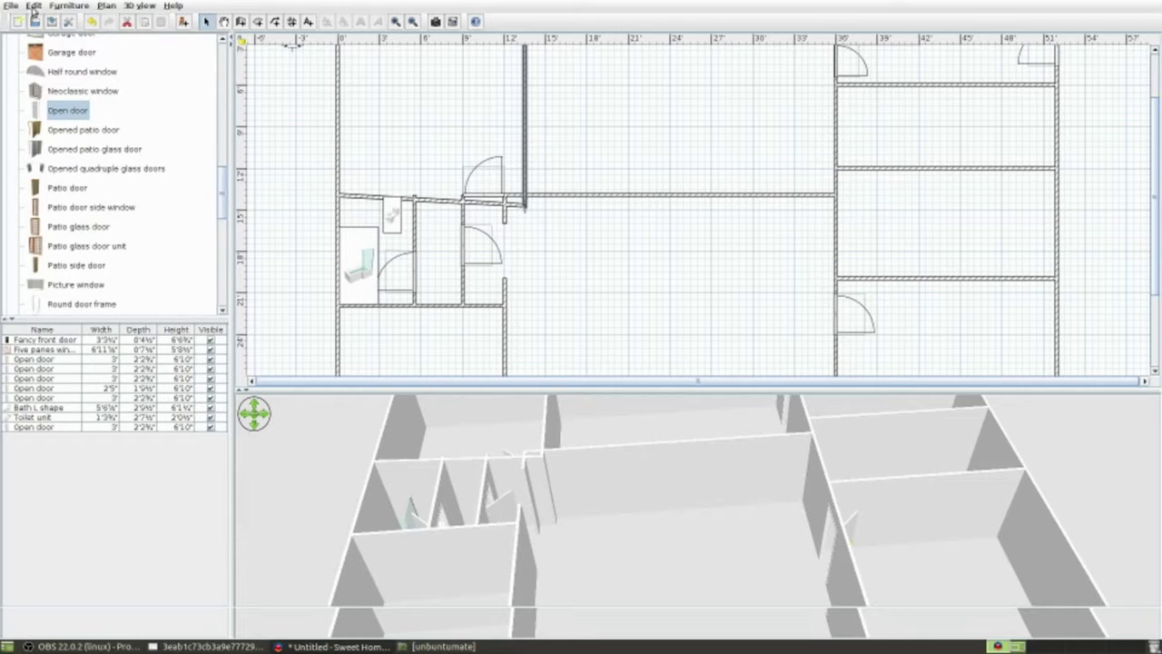
pyautogui.hotkey('ctrl', 'z')
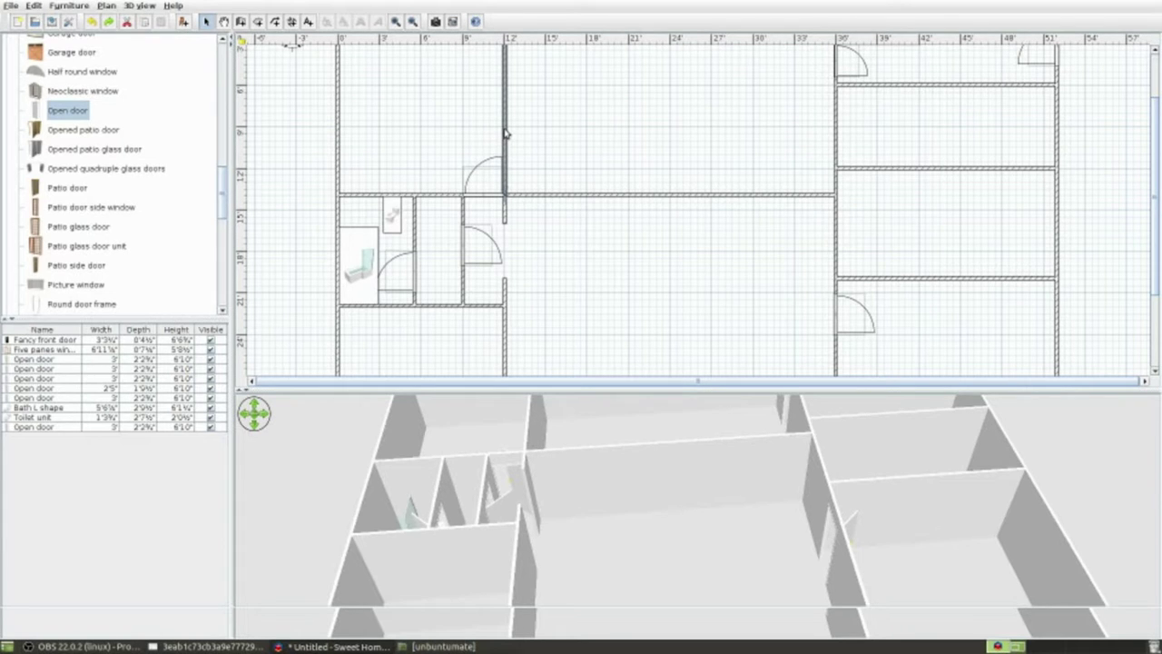
pyautogui.press('Delete')
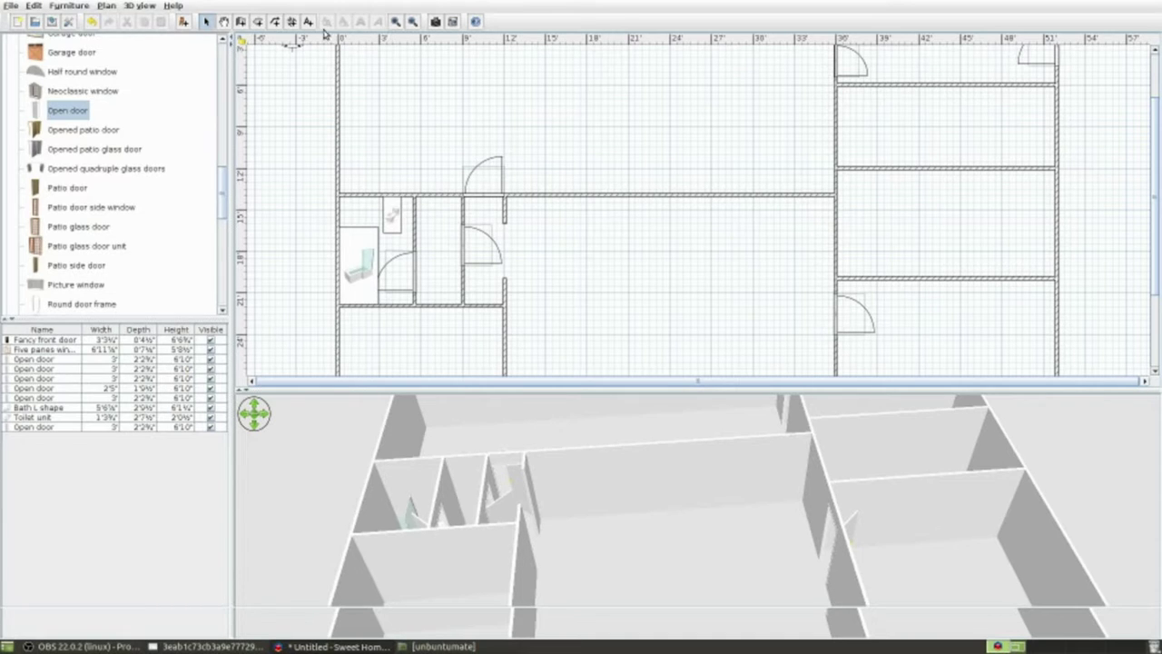
# - Draw a vertical wall from the existing wall near the door up to the top wall
pyautogui.click(241, 21)
pyautogui.click(517, 194)
pyautogui.scroll(2, 517, 193)
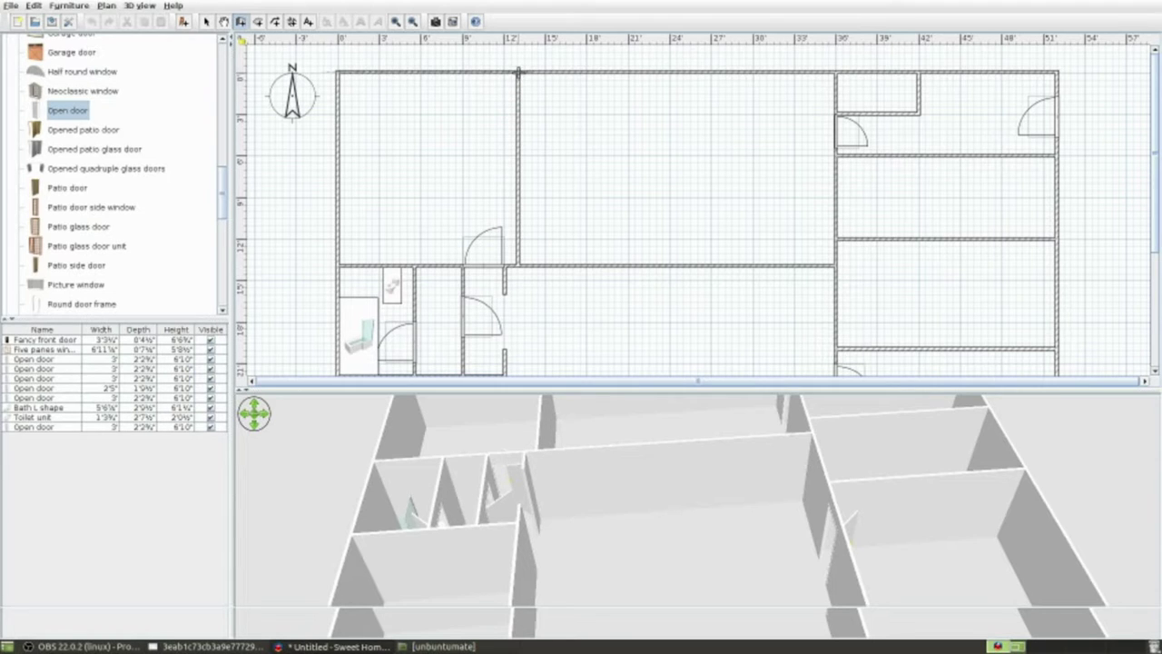
pyautogui.doubleClick(518, 71)
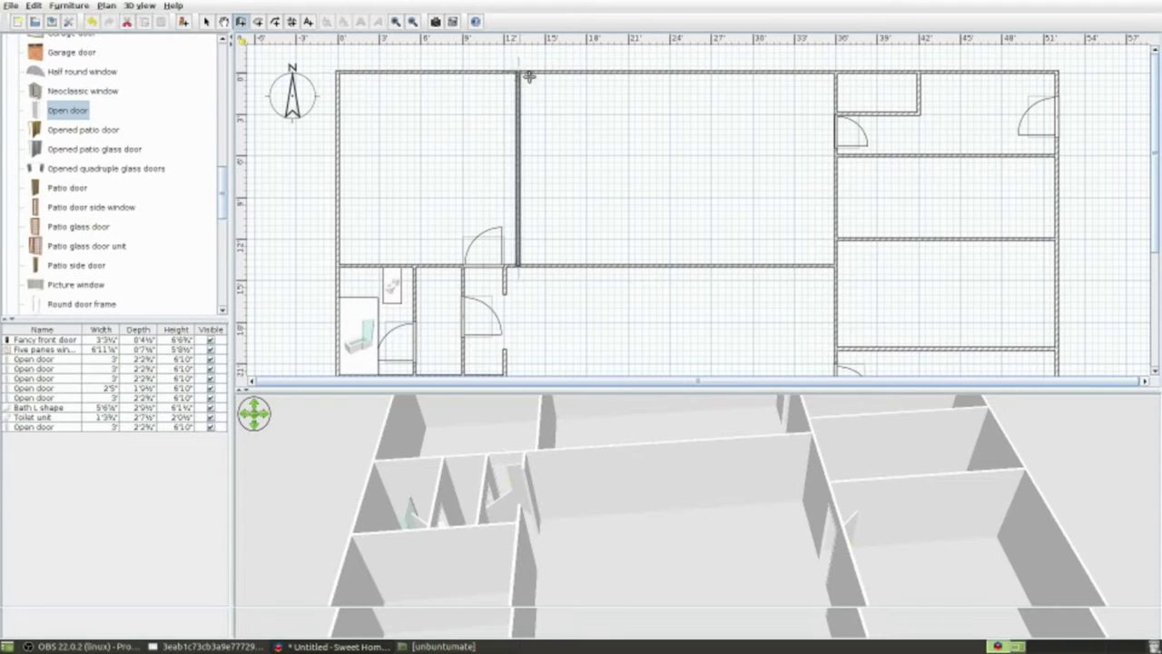
pyautogui.scroll(-4, 547, 107)
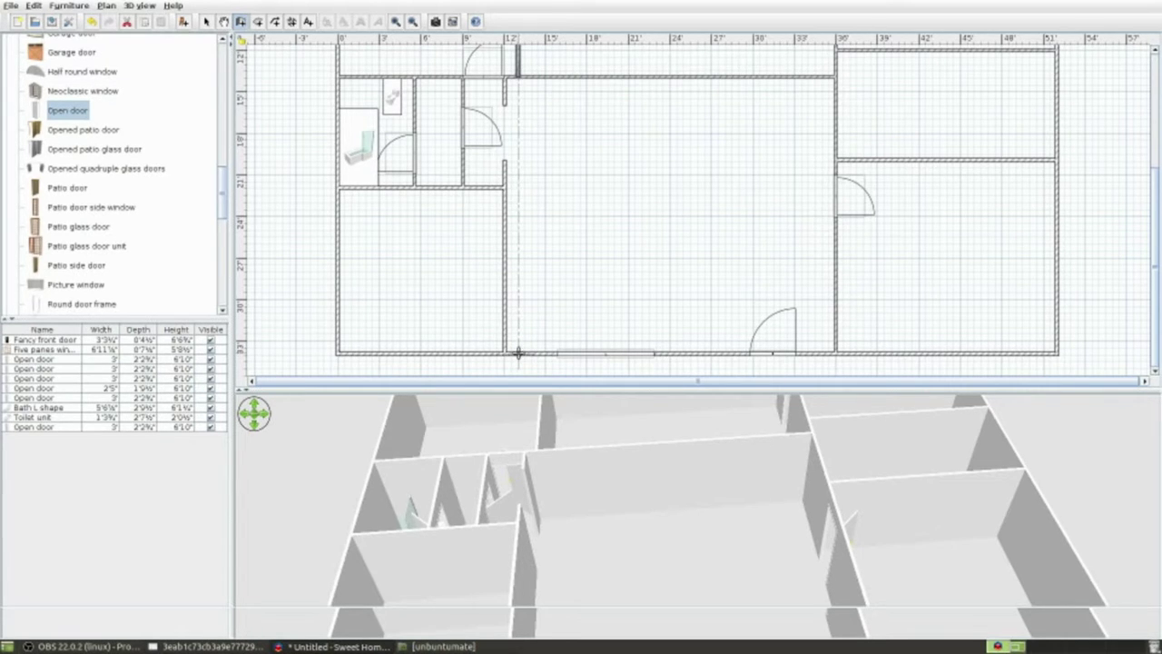
# - Draw a wall up from the bottom wall, then add and delete a short stub below the top wall
pyautogui.click(517, 352)
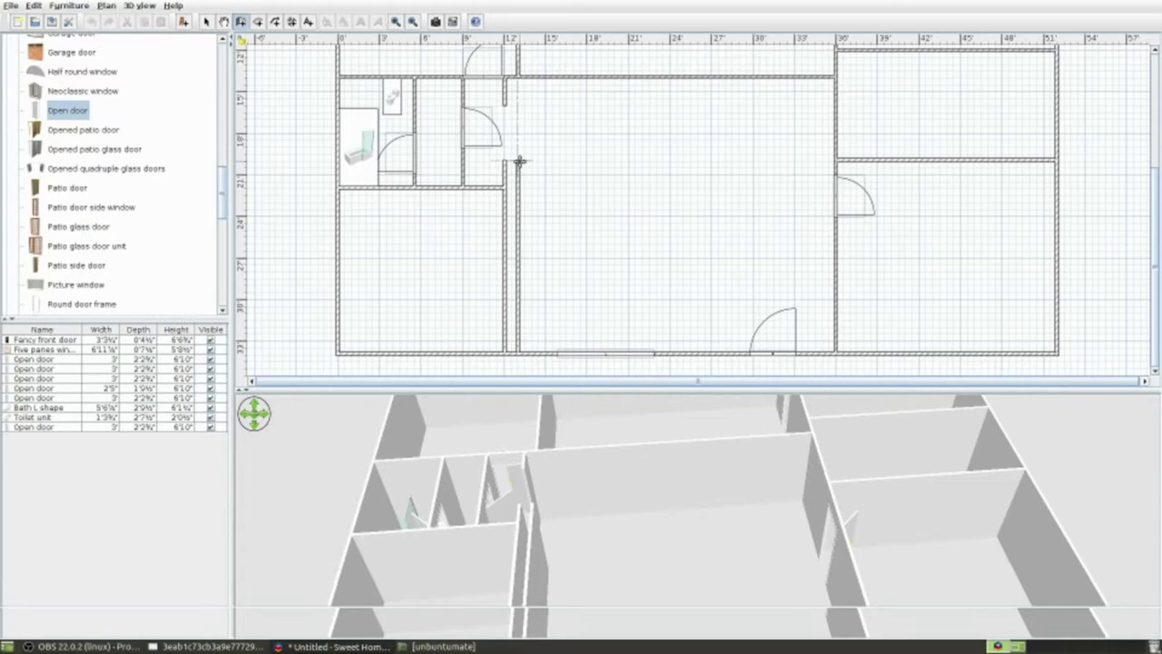
pyautogui.doubleClick(519, 161)
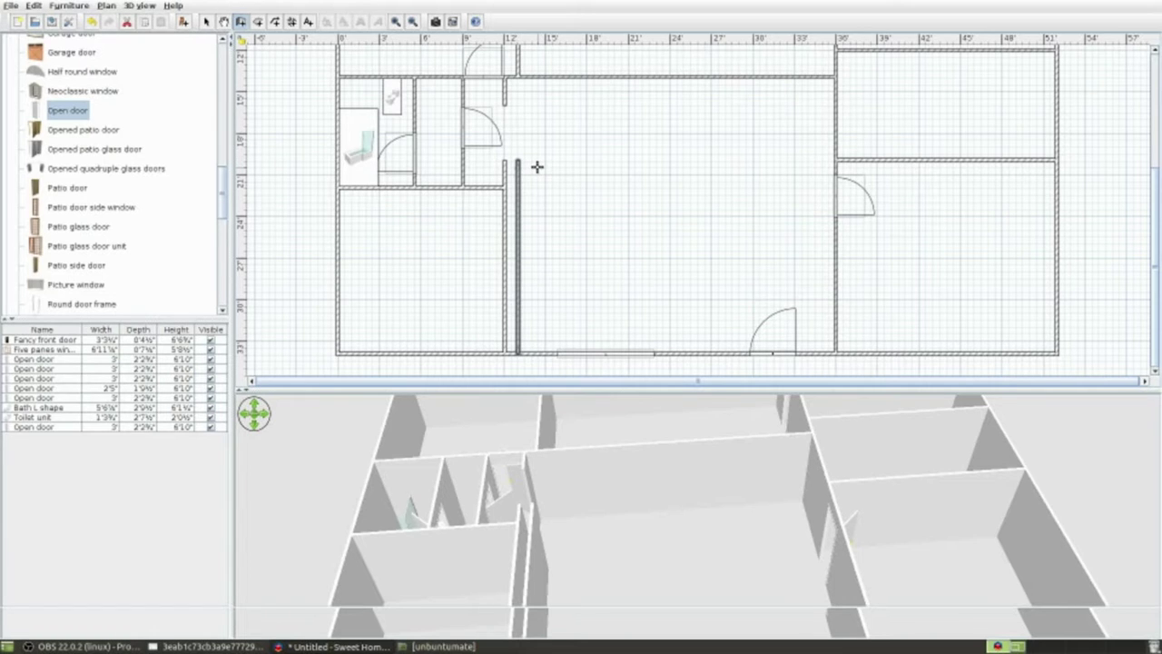
pyautogui.click(515, 82)
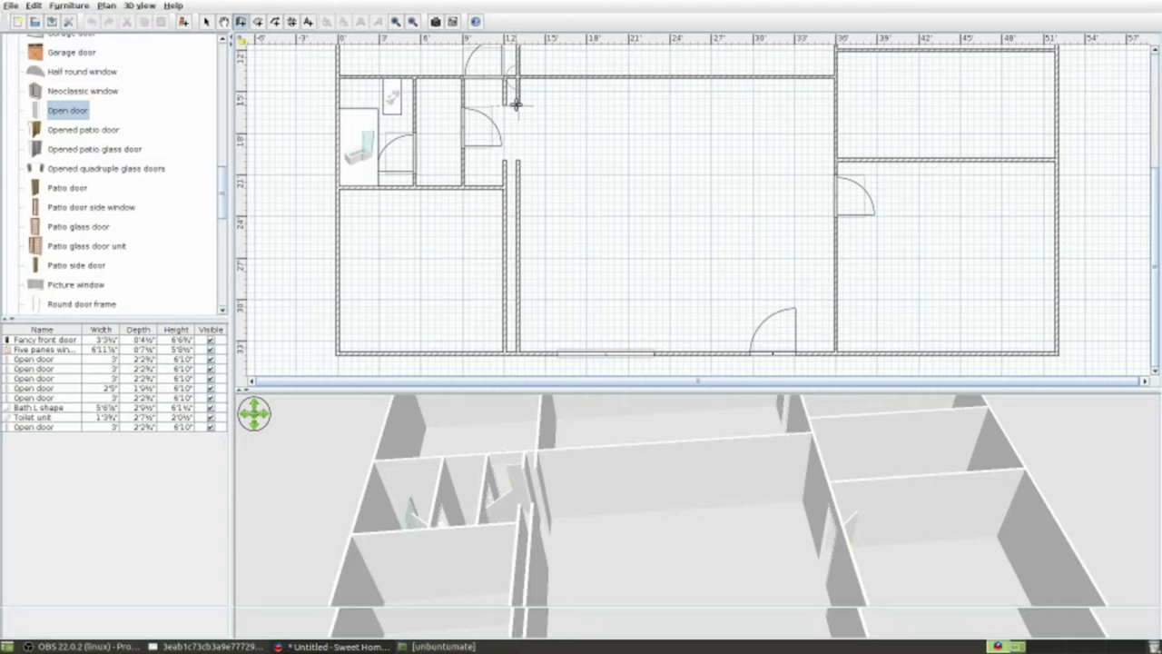
pyautogui.doubleClick(515, 104)
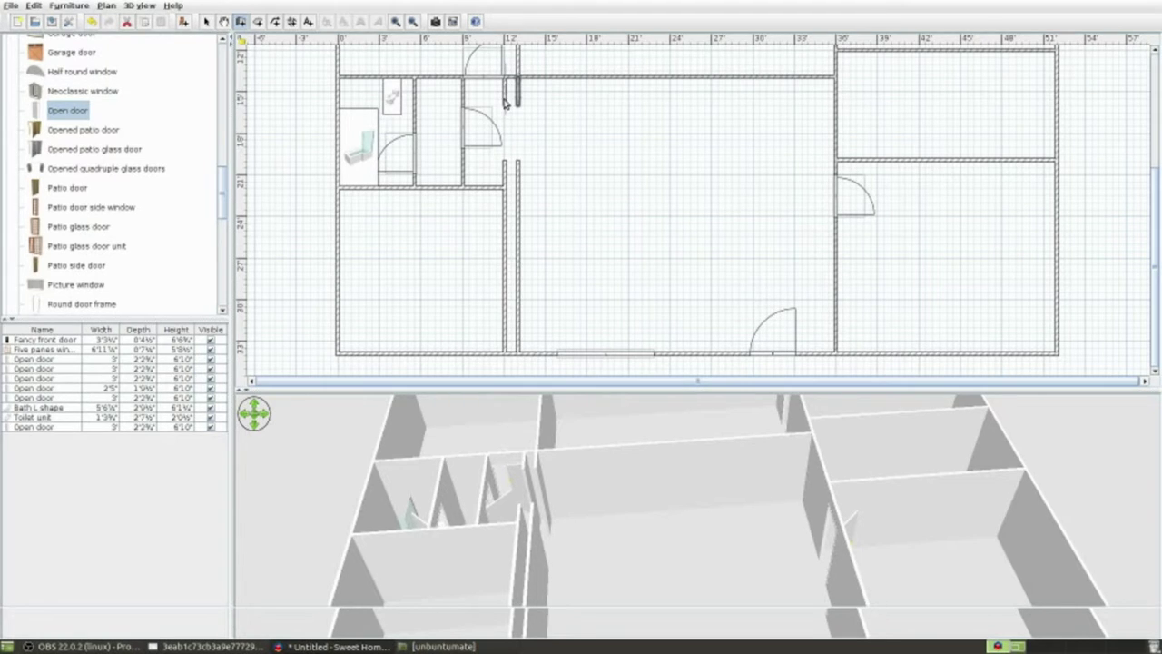
pyautogui.click(206, 21)
pyautogui.press('Delete')
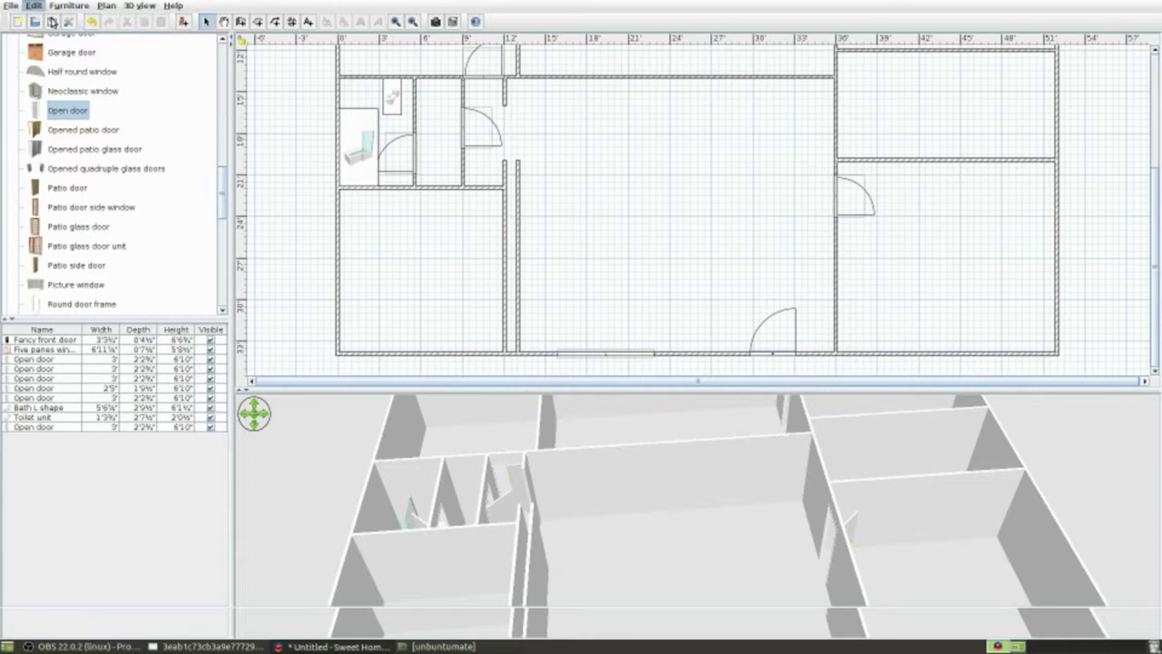
# - Delete the short left wall piece and the doubled wall beside the left room
pyautogui.hotkey('ctrl', 'z')
pyautogui.click(504, 91)
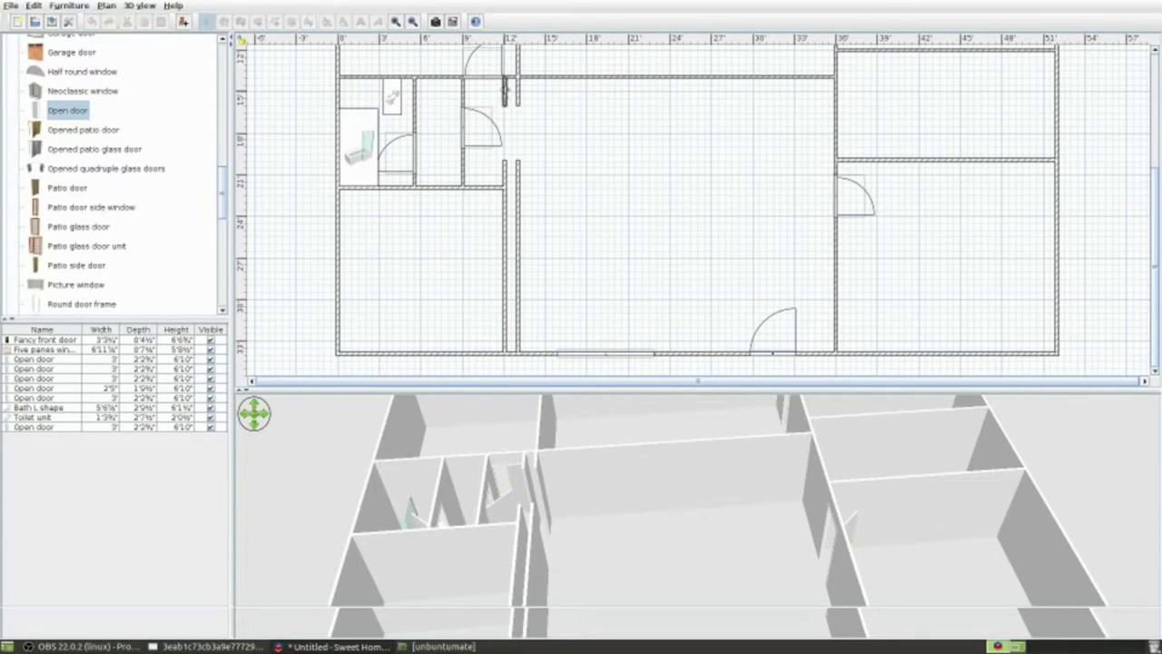
pyautogui.press('Delete')
pyautogui.click(505, 171)
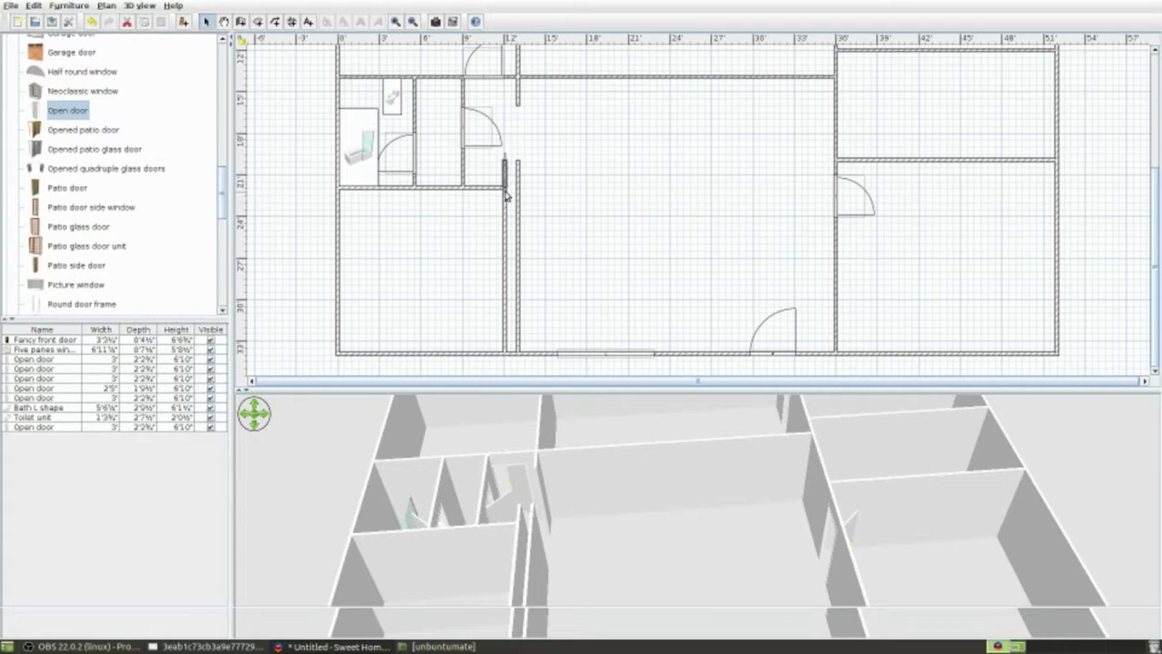
pyautogui.keyDown('shift'); pyautogui.click(504, 212); pyautogui.keyUp('shift')
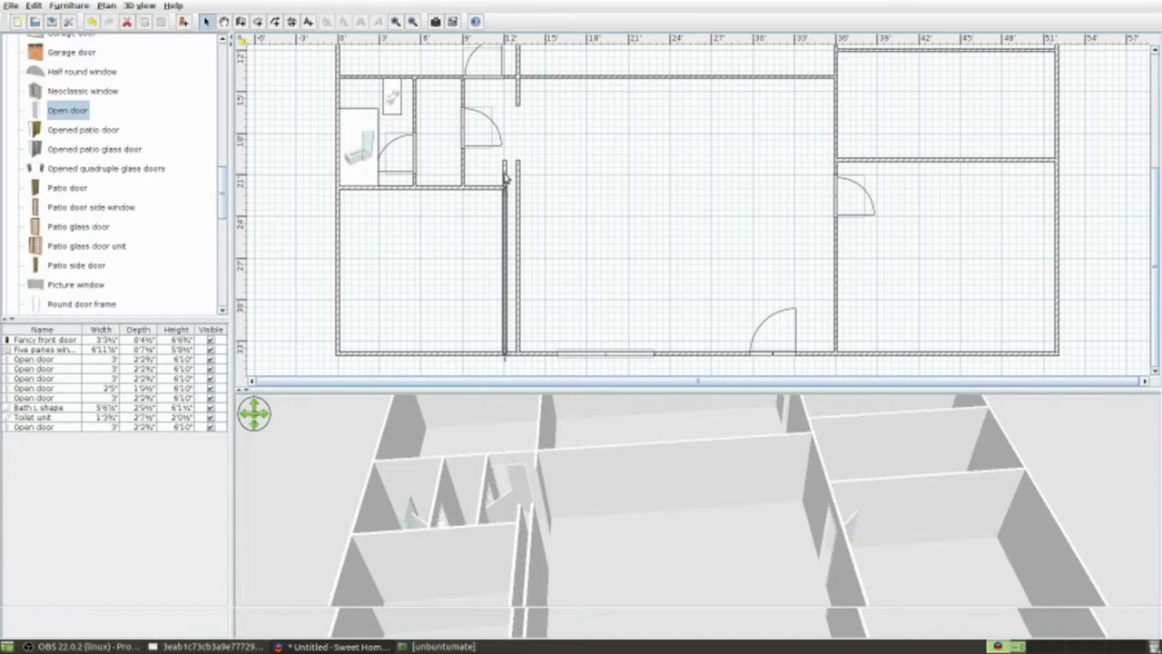
pyautogui.moveTo(506, 177); pyautogui.dragTo(504, 167)
pyautogui.press('Delete')
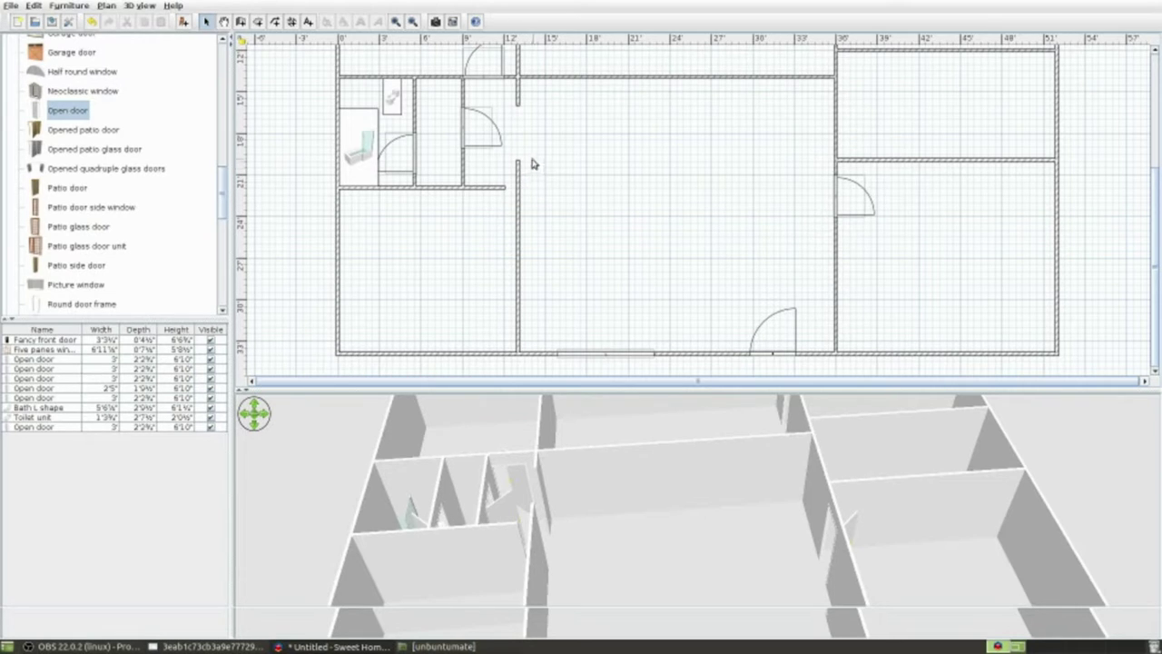
# - Draw a short wall closing the corner junction beside the left room
pyautogui.click(240, 21)
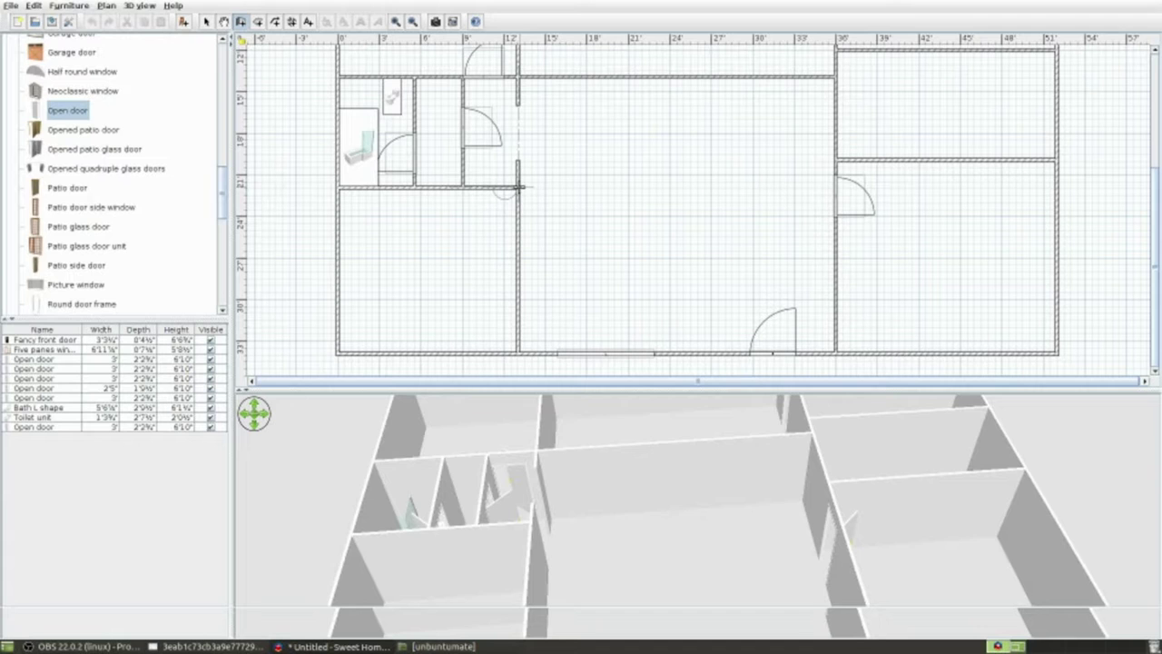
pyautogui.click(519, 187)
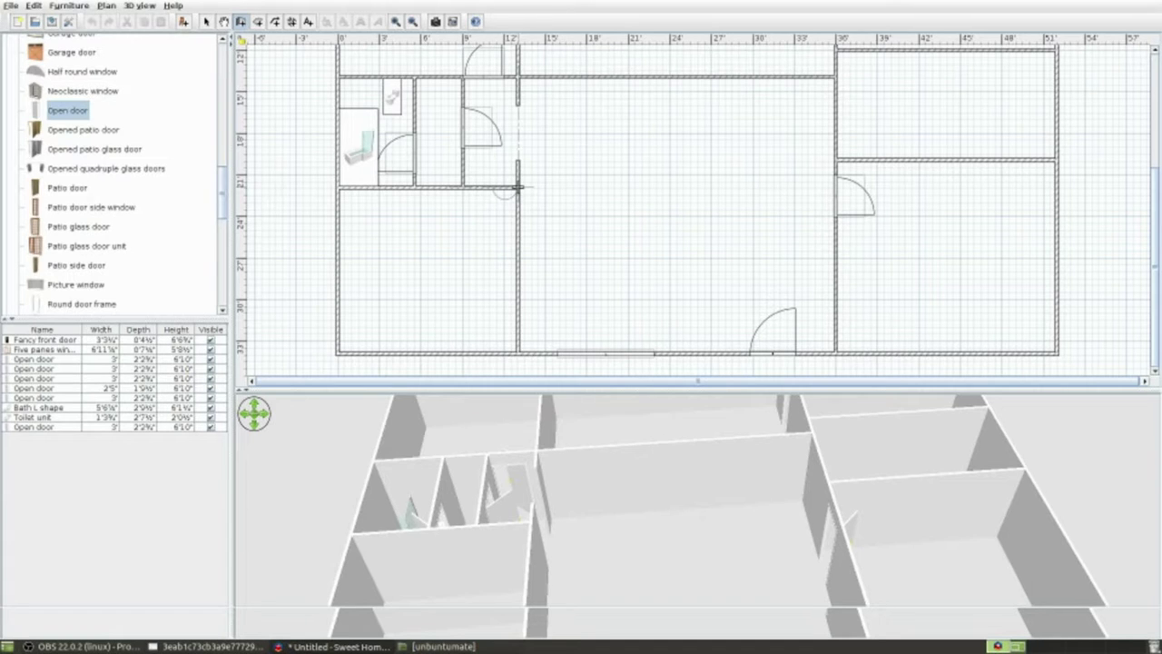
pyautogui.doubleClick(506, 188)
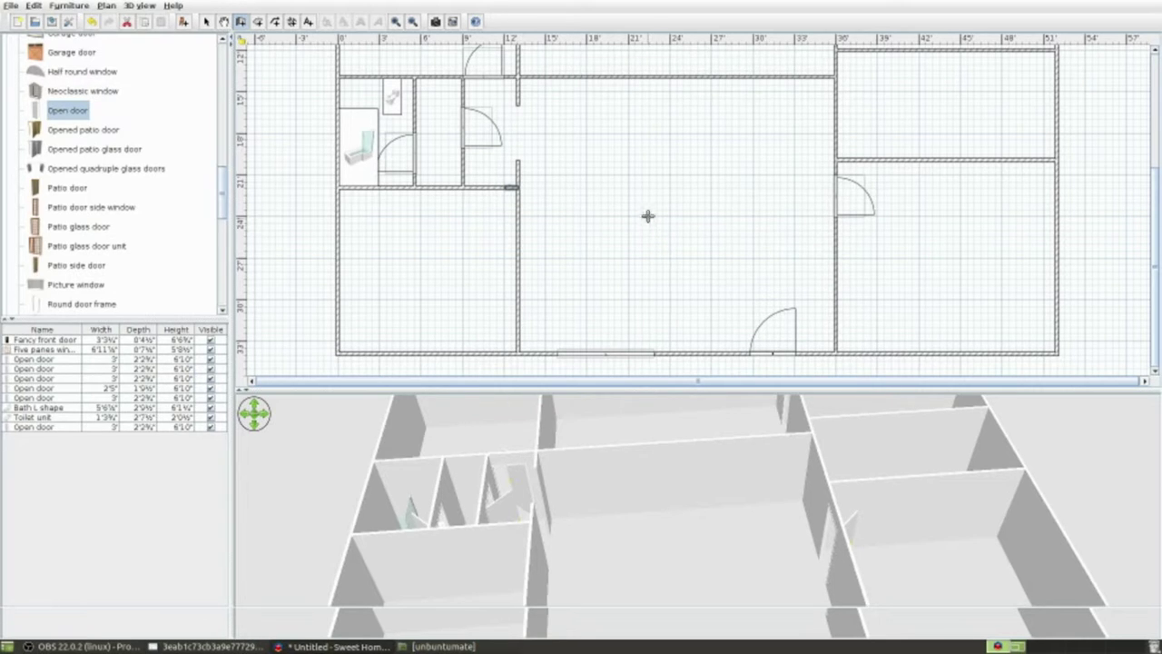
pyautogui.moveTo(1151, 202); pyautogui.dragTo(1153, 154)
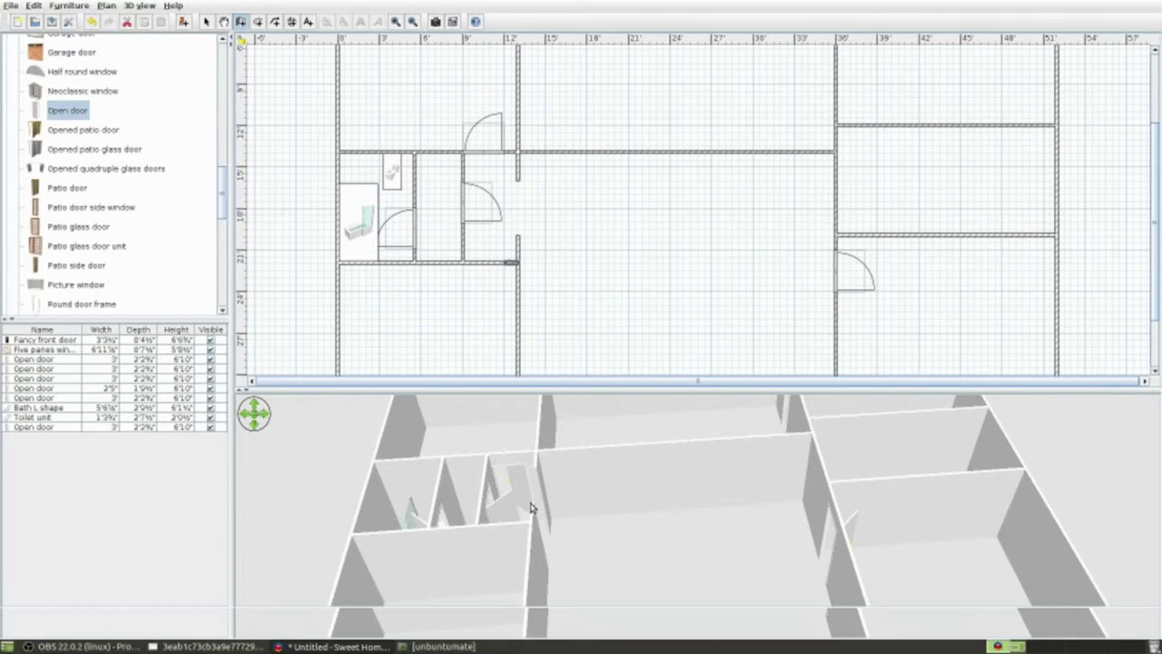
pyautogui.moveTo(532, 509); pyautogui.dragTo(582, 511)
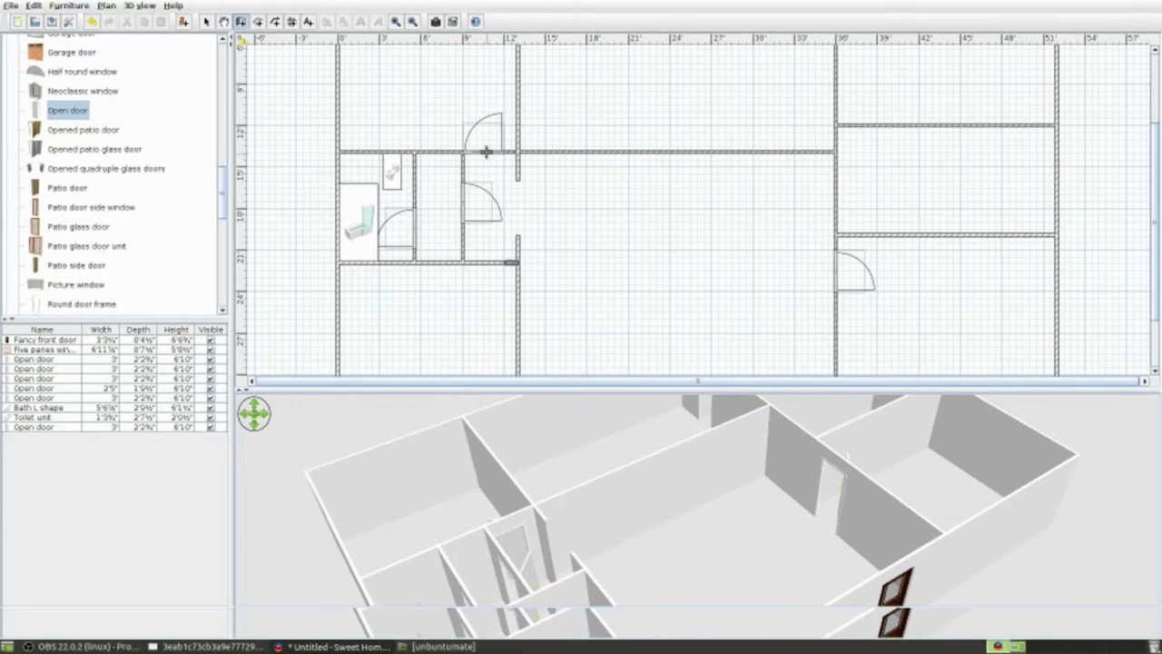
pyautogui.click(485, 152)
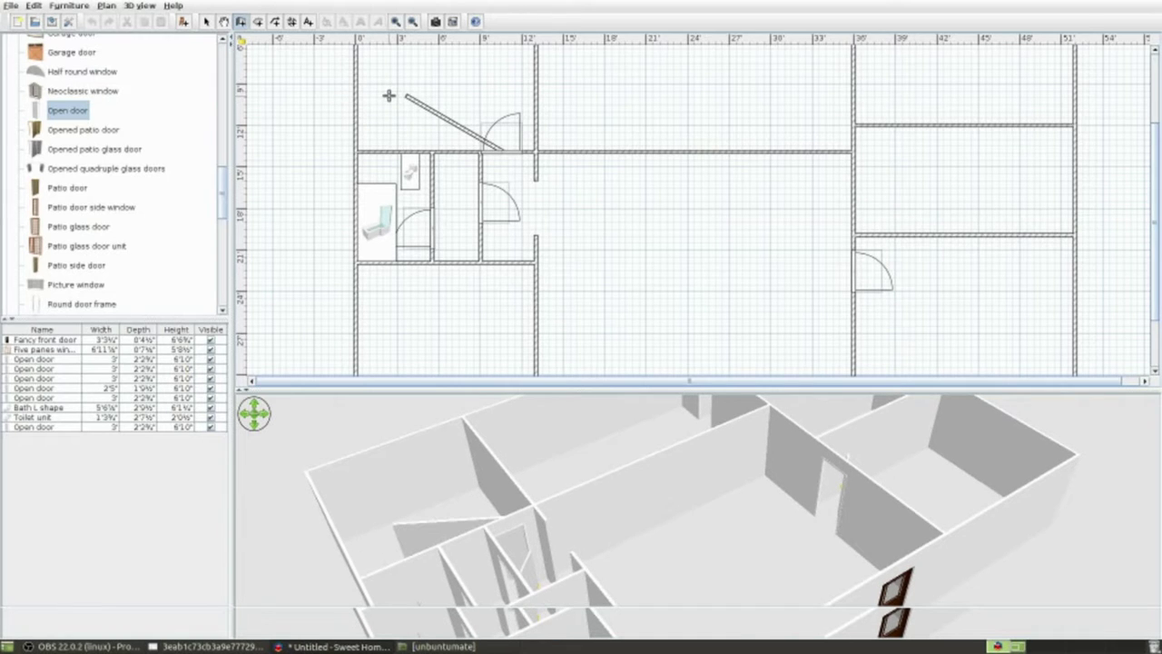
pyautogui.press('Escape')
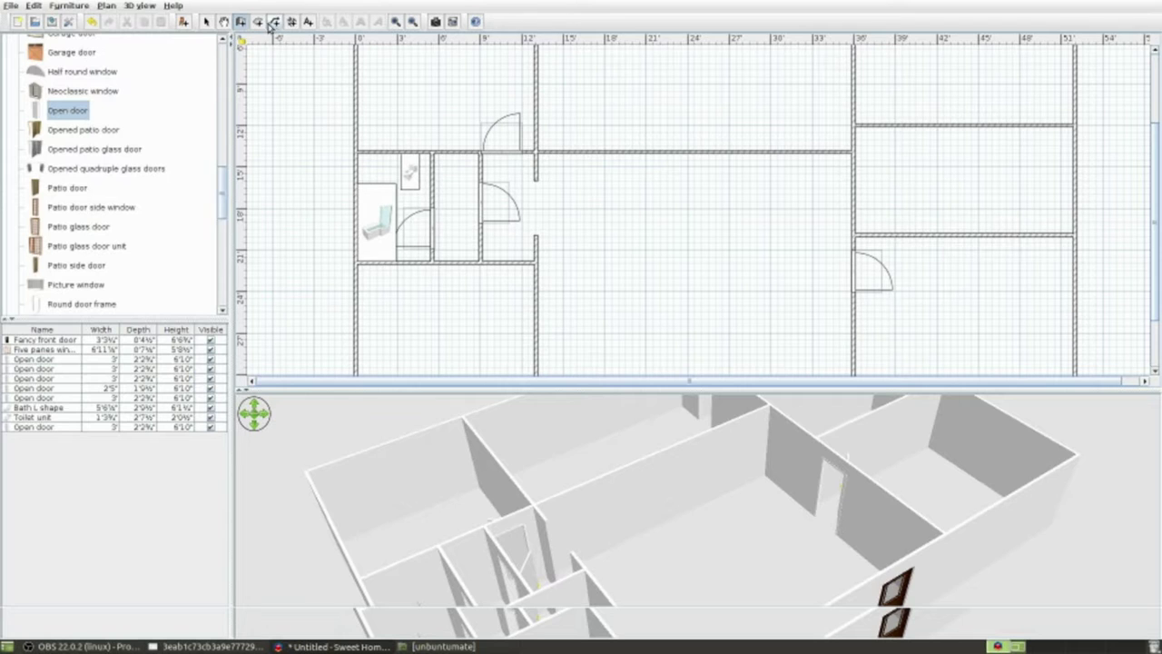
# - Nudge the open door in the top wall slightly to the right
pyautogui.click(206, 21)
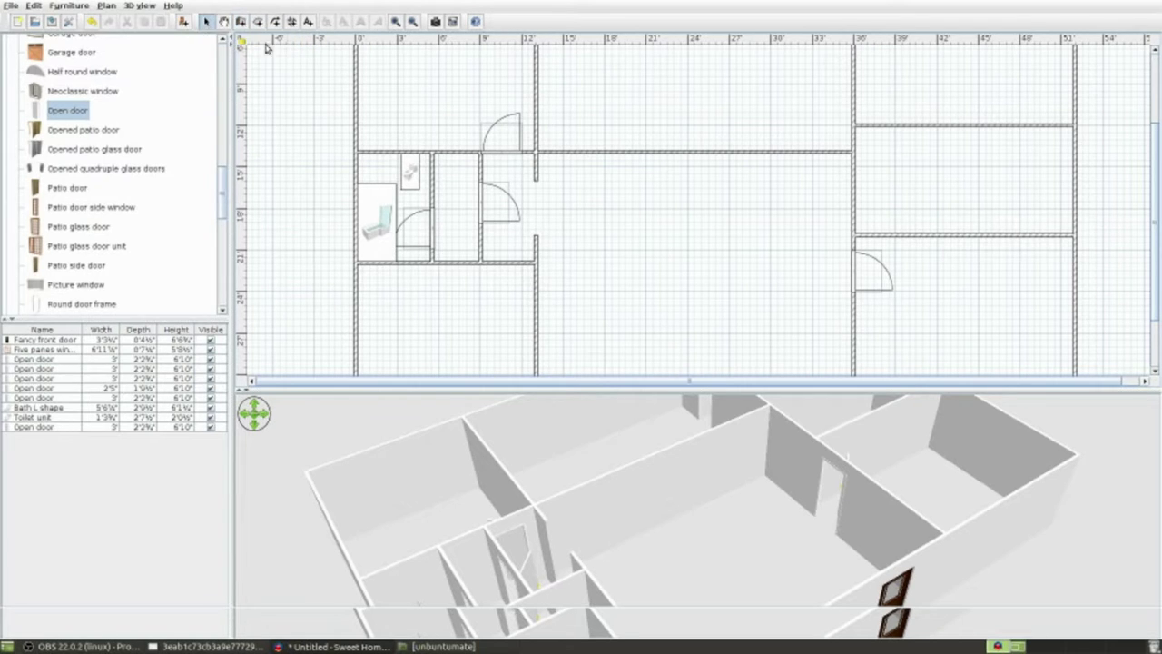
pyautogui.click(499, 154)
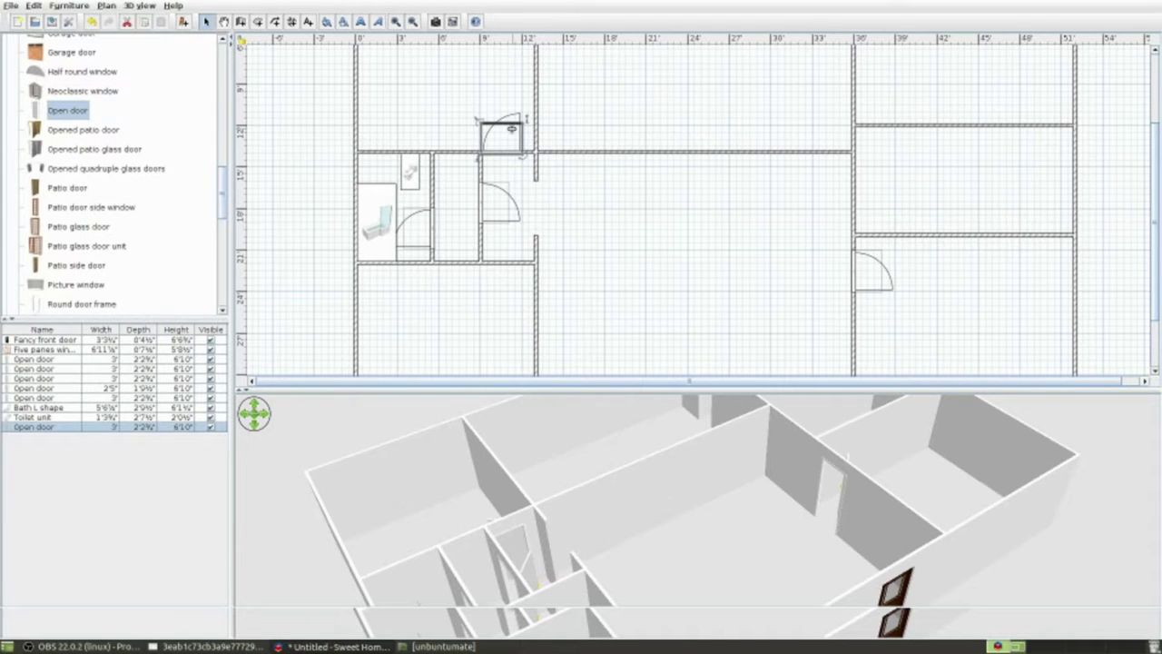
pyautogui.moveTo(511, 129); pyautogui.dragTo(512, 129)
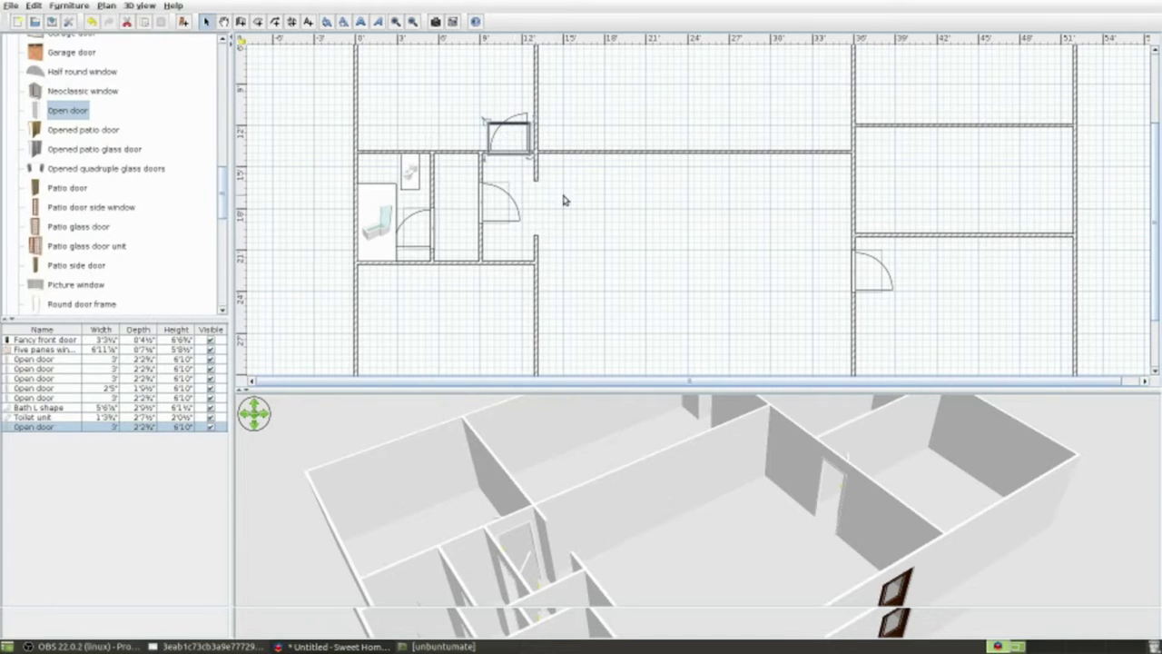
pyautogui.click(657, 277)
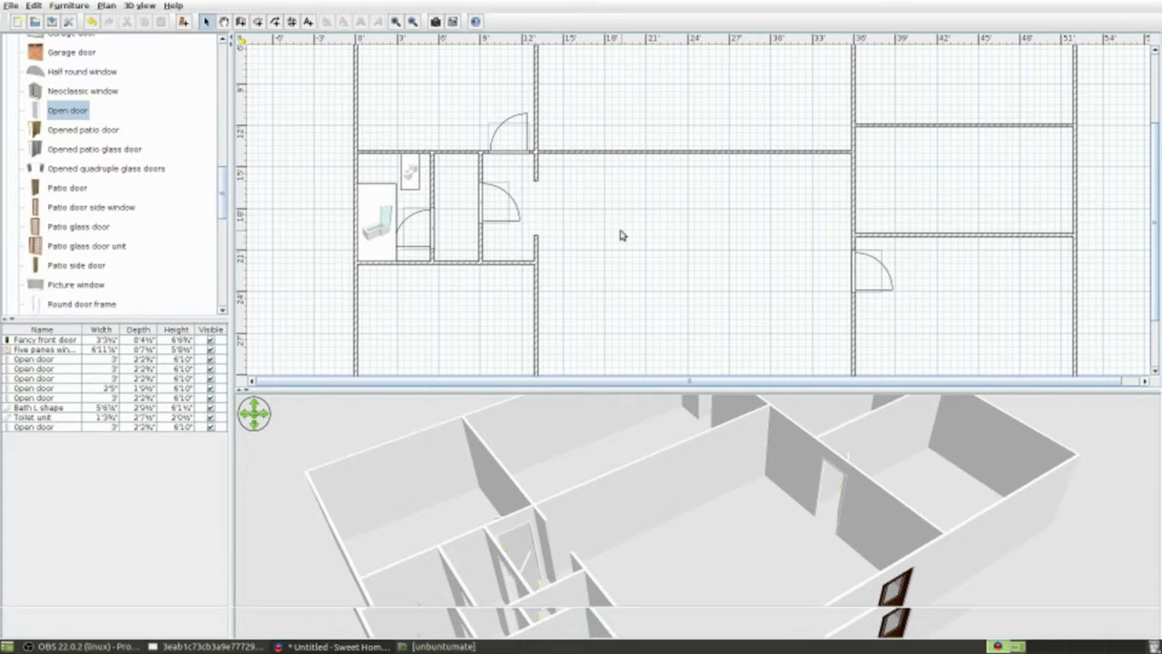
pyautogui.moveTo(617, 456)
pyautogui.mouseDown()
pyautogui.moveTo(560, 483)
pyautogui.moveTo(576, 488)
pyautogui.moveTo(597, 475)
pyautogui.moveTo(532, 475)
pyautogui.mouseUp()
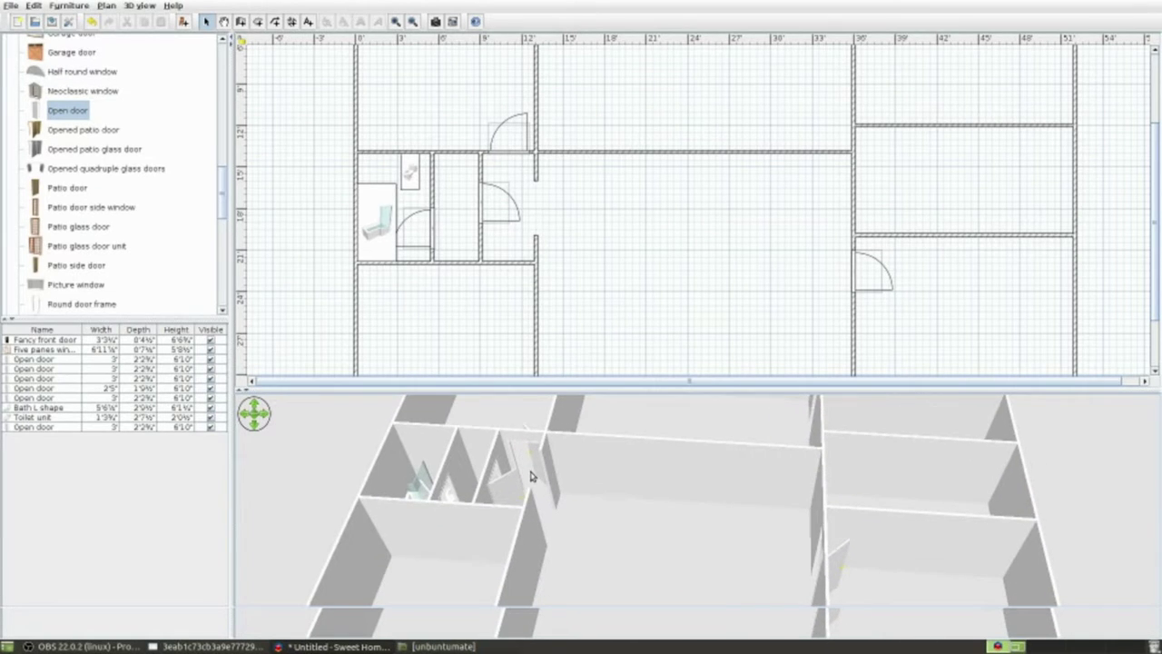
# - Paste a copy of the open door into the lower-left room's top wall
pyautogui.click(514, 154)
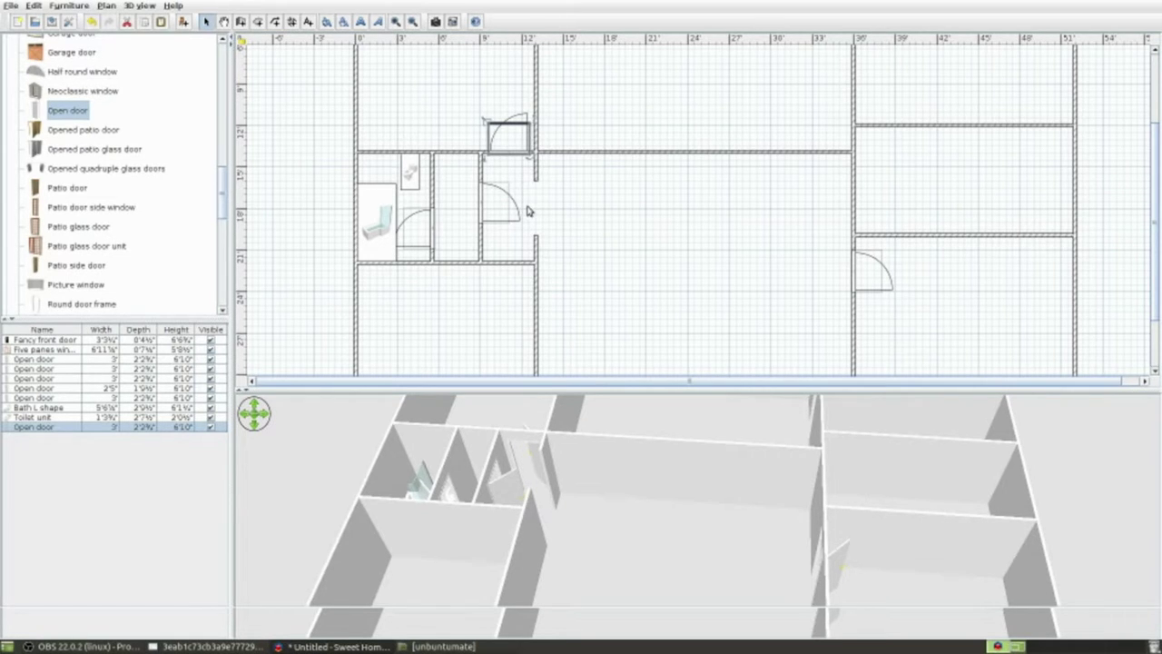
pyautogui.hotkey('ctrl', 'v')
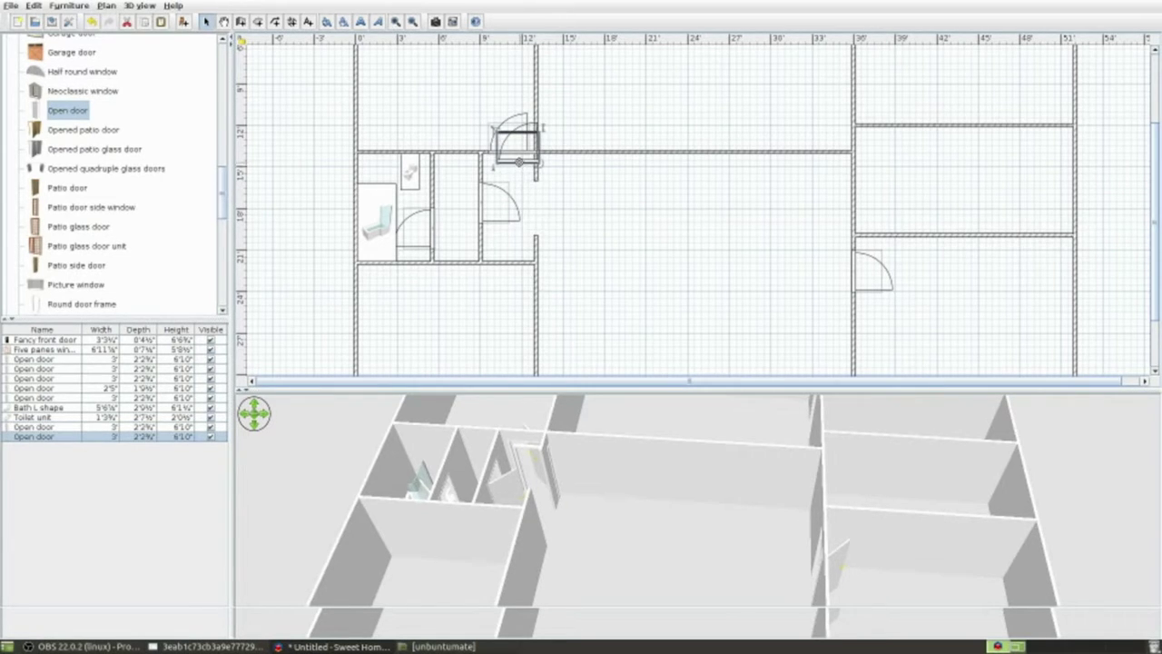
pyautogui.moveTo(518, 145)
pyautogui.mouseDown()
pyautogui.moveTo(519, 397)
pyautogui.moveTo(523, 27)
pyautogui.moveTo(524, 38)
pyautogui.mouseUp()
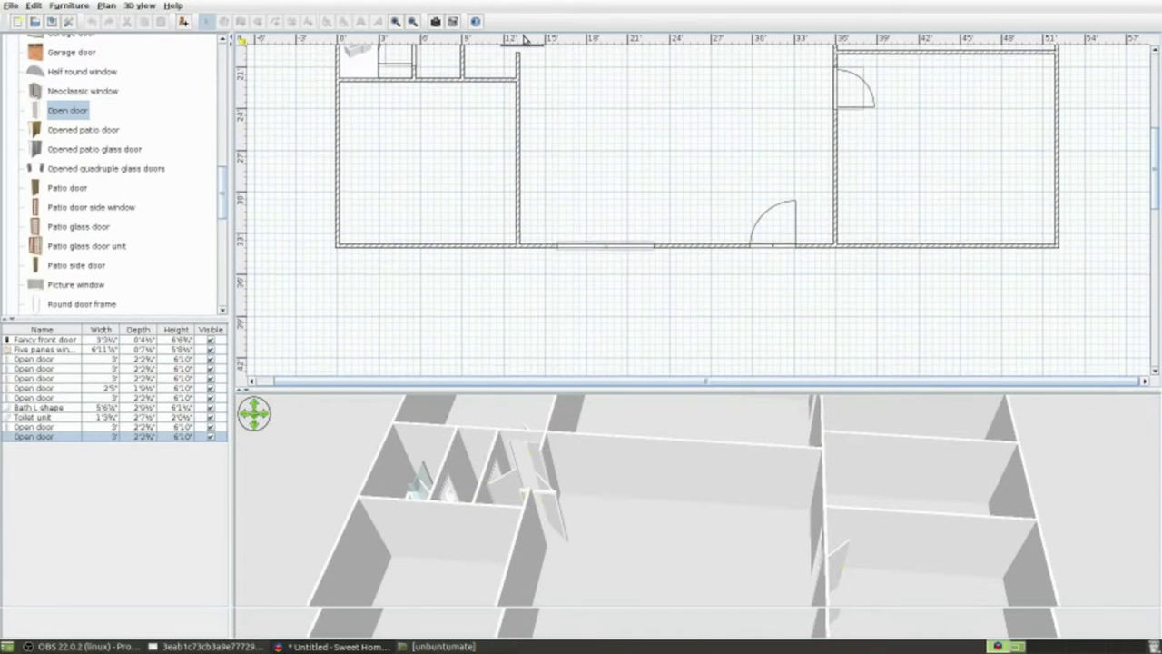
pyautogui.moveTo(524, 38); pyautogui.dragTo(492, 141)
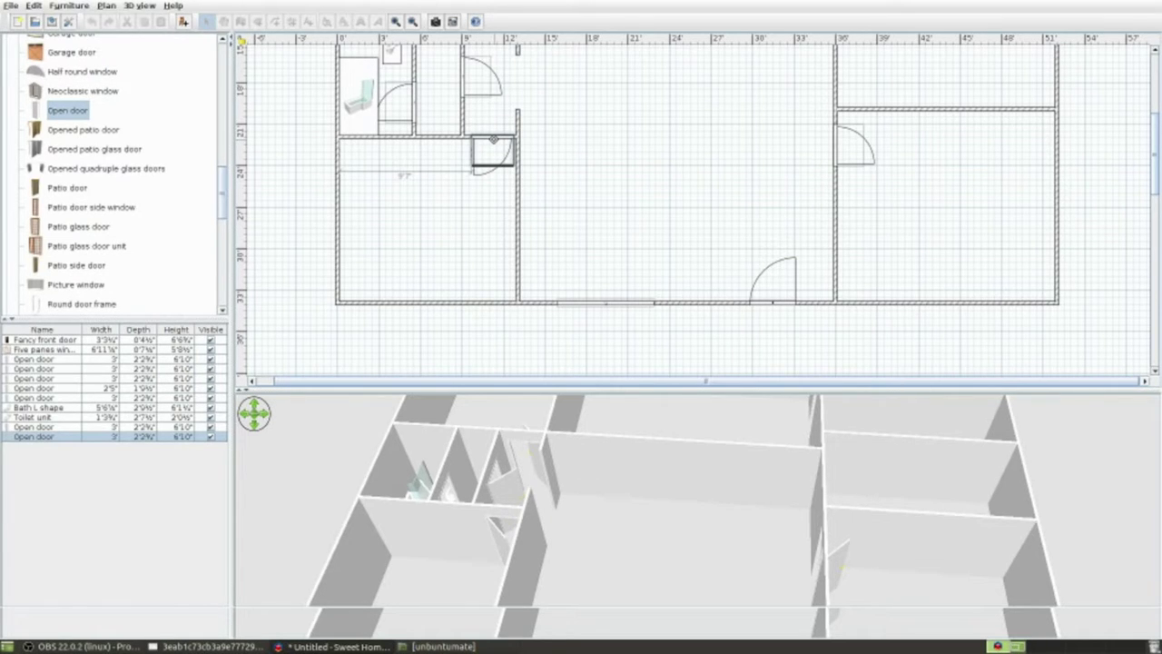
pyautogui.moveTo(492, 141); pyautogui.dragTo(492, 141)
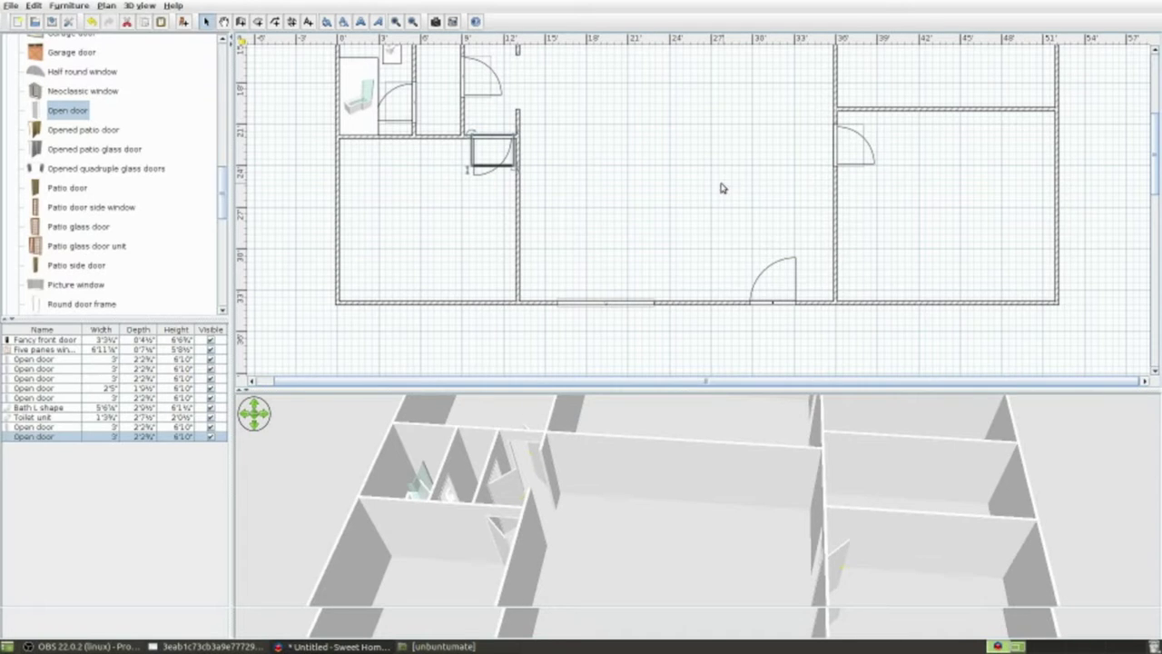
pyautogui.scroll(3, 608, 171)
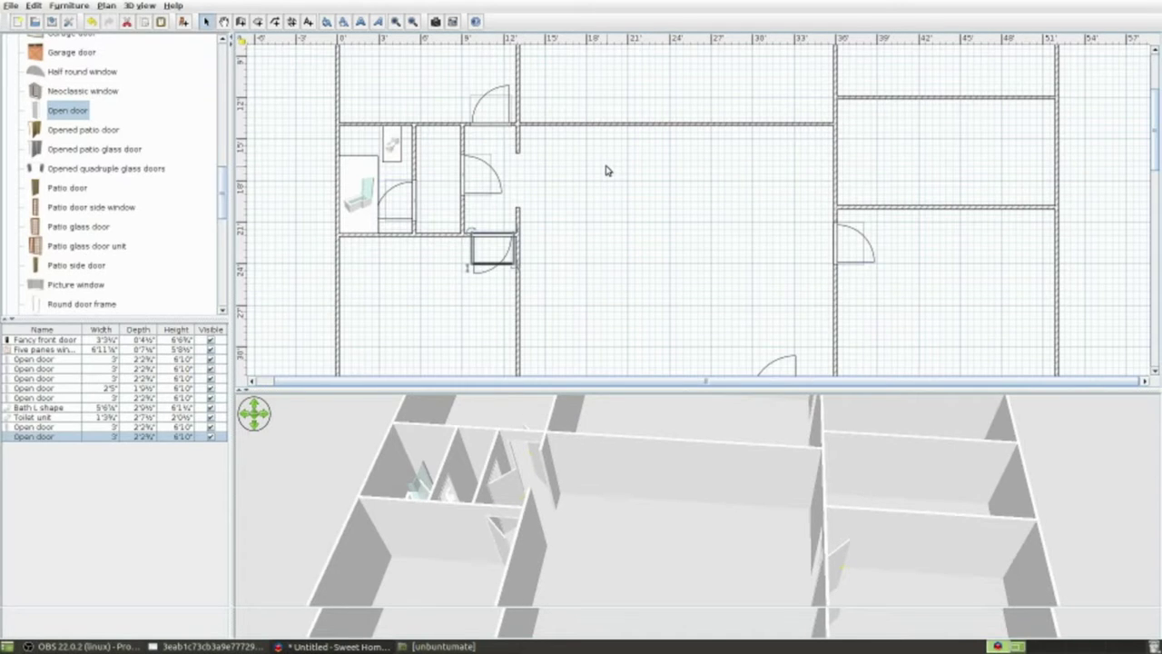
pyautogui.click(493, 120)
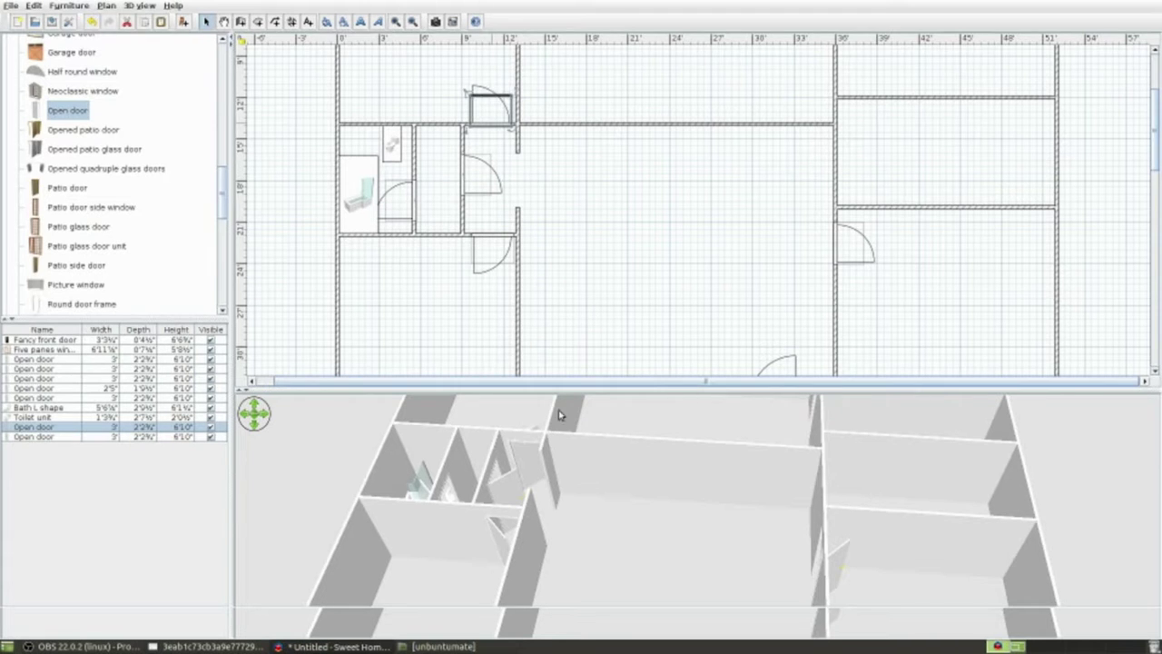
pyautogui.moveTo(593, 522)
pyautogui.mouseDown()
pyautogui.moveTo(663, 478)
pyautogui.moveTo(659, 446)
pyautogui.moveTo(856, 456)
pyautogui.moveTo(848, 462)
pyautogui.moveTo(965, 485)
pyautogui.moveTo(971, 501)
pyautogui.moveTo(943, 512)
pyautogui.moveTo(983, 524)
pyautogui.moveTo(948, 556)
pyautogui.moveTo(926, 542)
pyautogui.moveTo(937, 546)
pyautogui.mouseUp()
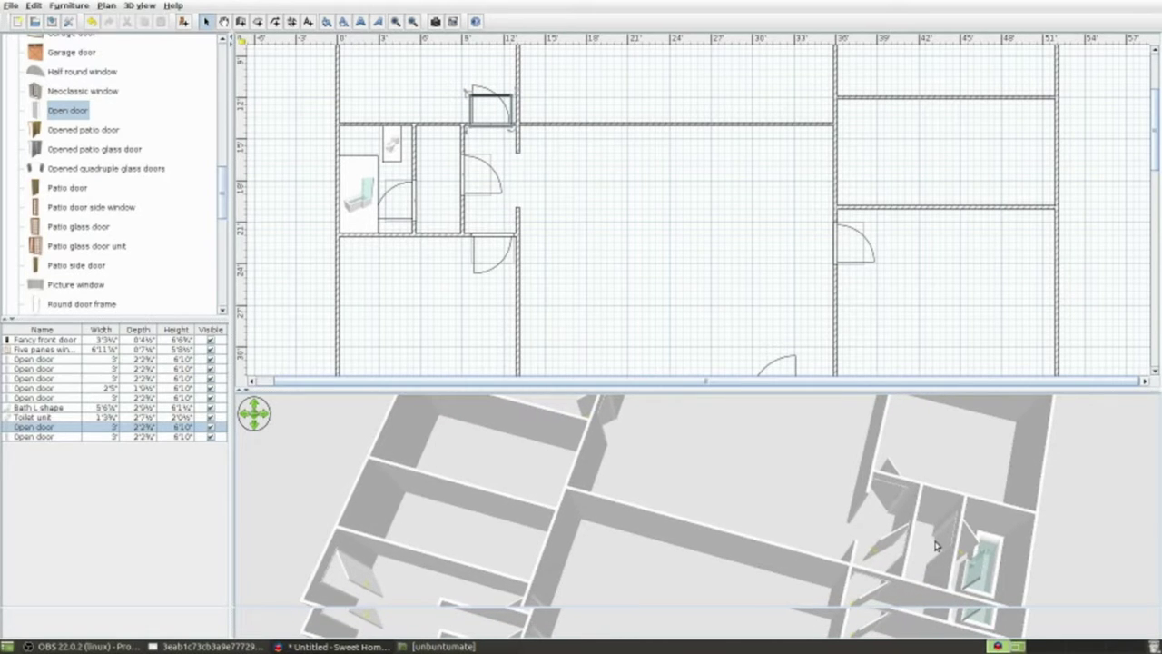
# - Orbit the 3D view to an aerial look at the whole house and enlarge the plan area
pyautogui.moveTo(937, 546)
pyautogui.mouseDown()
pyautogui.moveTo(916, 532)
pyautogui.moveTo(911, 509)
pyautogui.moveTo(926, 469)
pyautogui.moveTo(939, 456)
pyautogui.moveTo(980, 491)
pyautogui.moveTo(972, 481)
pyautogui.moveTo(939, 493)
pyautogui.moveTo(861, 401)
pyautogui.moveTo(836, 187)
pyautogui.mouseUp()
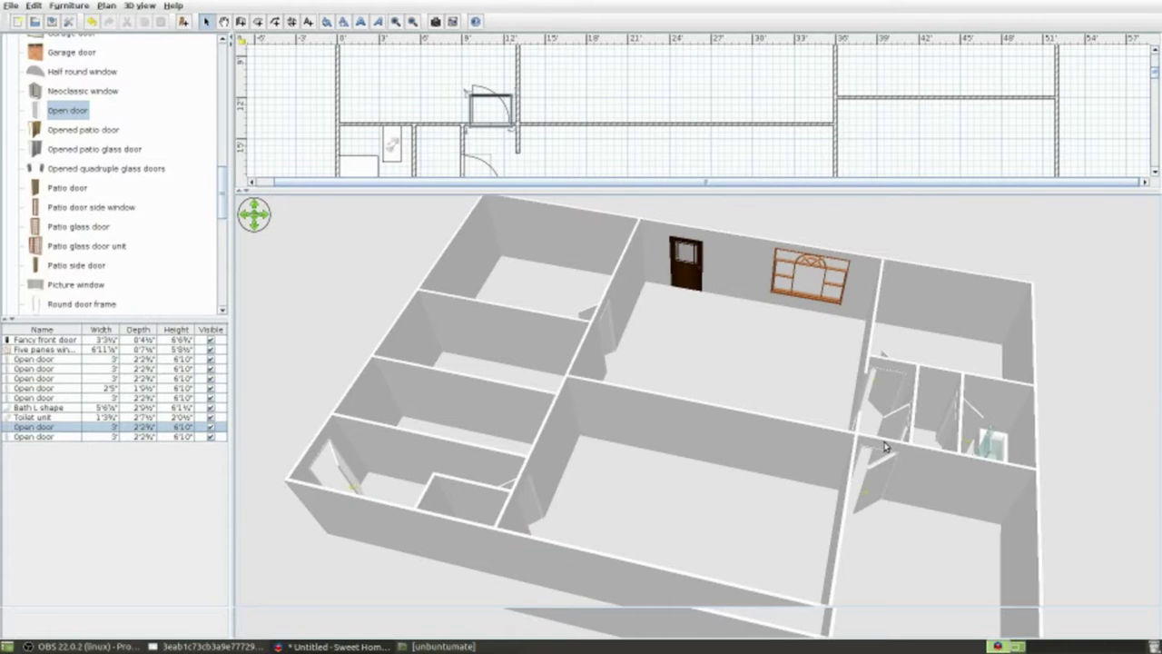
pyautogui.moveTo(911, 451)
pyautogui.mouseDown()
pyautogui.moveTo(859, 442)
pyautogui.moveTo(954, 446)
pyautogui.moveTo(989, 471)
pyautogui.moveTo(726, 415)
pyautogui.moveTo(851, 376)
pyautogui.moveTo(791, 389)
pyautogui.moveTo(778, 378)
pyautogui.moveTo(820, 347)
pyautogui.moveTo(791, 341)
pyautogui.moveTo(751, 431)
pyautogui.moveTo(760, 407)
pyautogui.mouseUp()
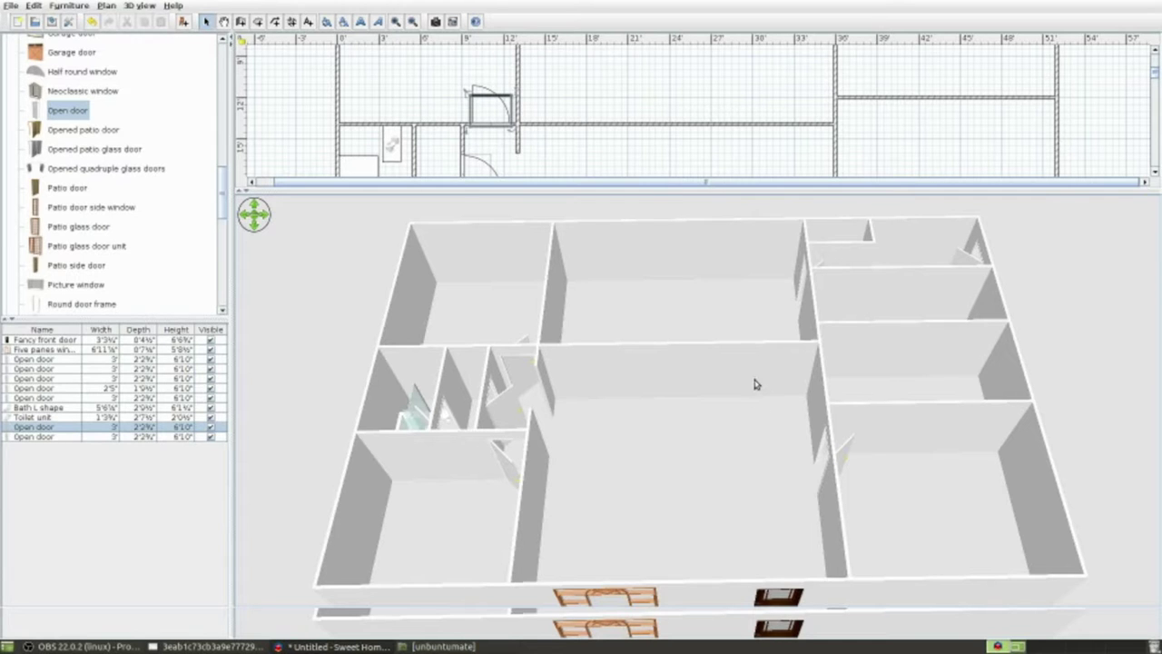
pyautogui.moveTo(751, 380); pyautogui.dragTo(726, 361)
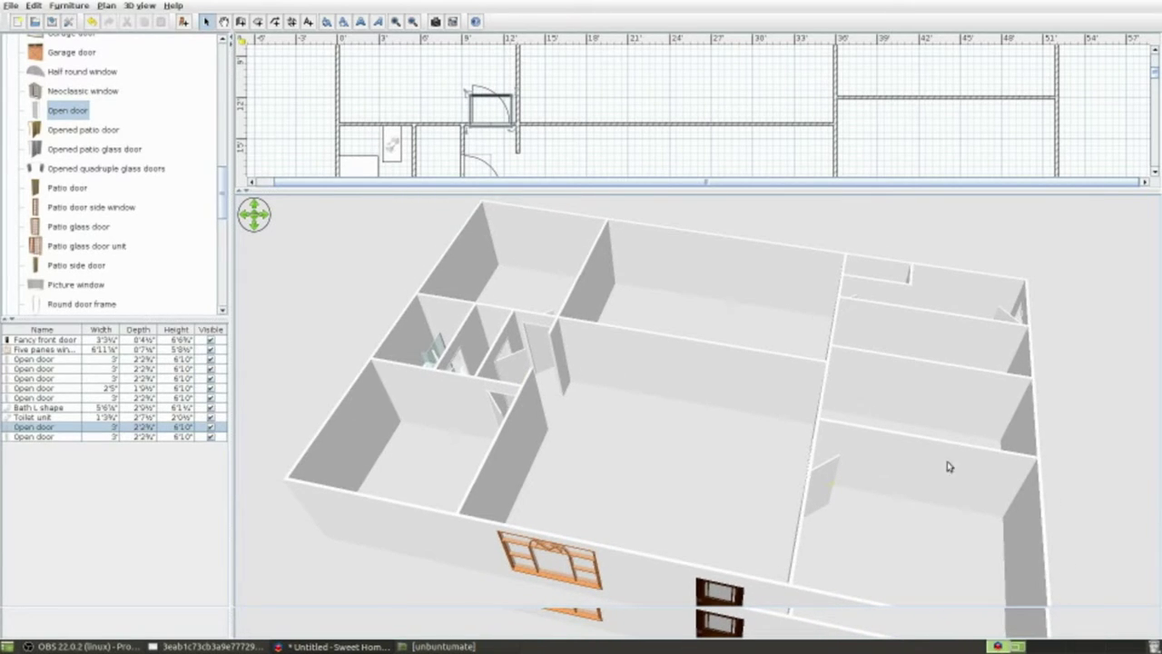
pyautogui.moveTo(607, 187); pyautogui.dragTo(611, 405)
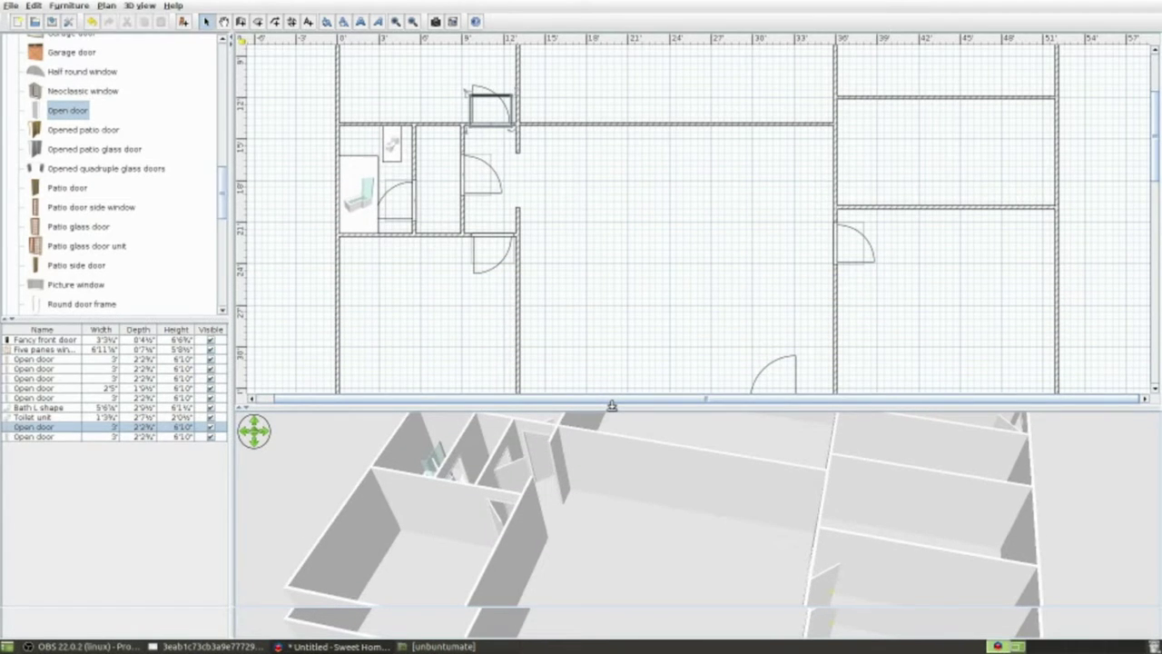
pyautogui.moveTo(611, 405); pyautogui.dragTo(621, 366)
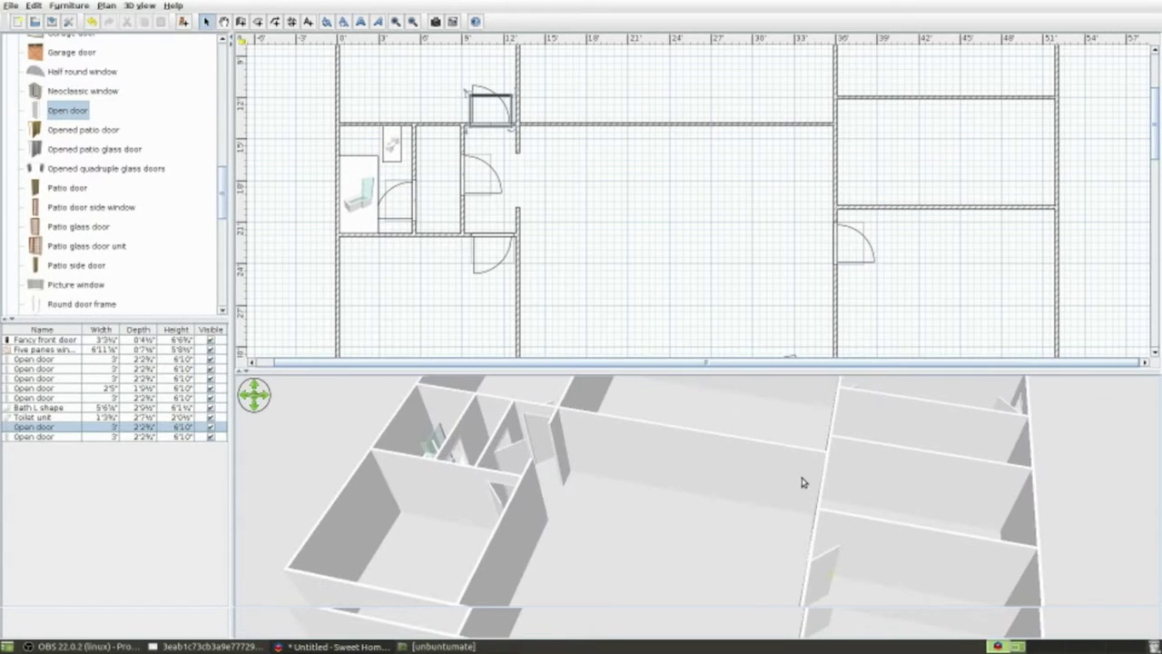
pyautogui.moveTo(830, 485); pyautogui.dragTo(854, 456)
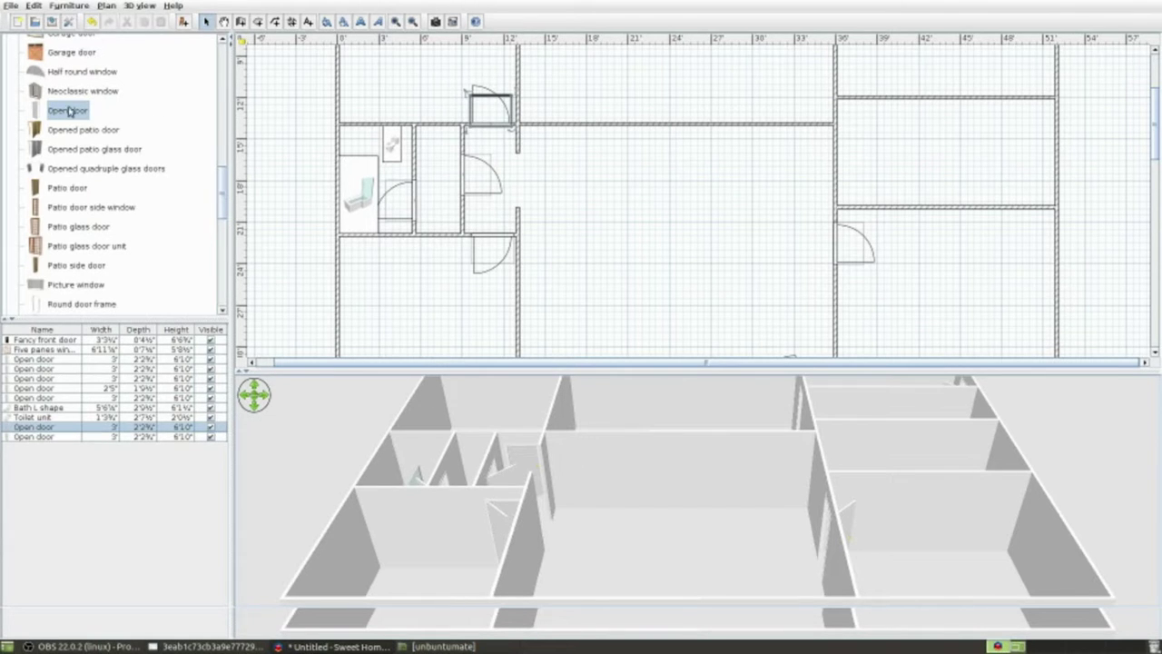
# - Drop an open door onto the top-right room's upper wall, slide it left, and inspect it in 3D
pyautogui.moveTo(69, 110)
pyautogui.mouseDown()
pyautogui.moveTo(1006, 122)
pyautogui.moveTo(1007, 109)
pyautogui.mouseUp()
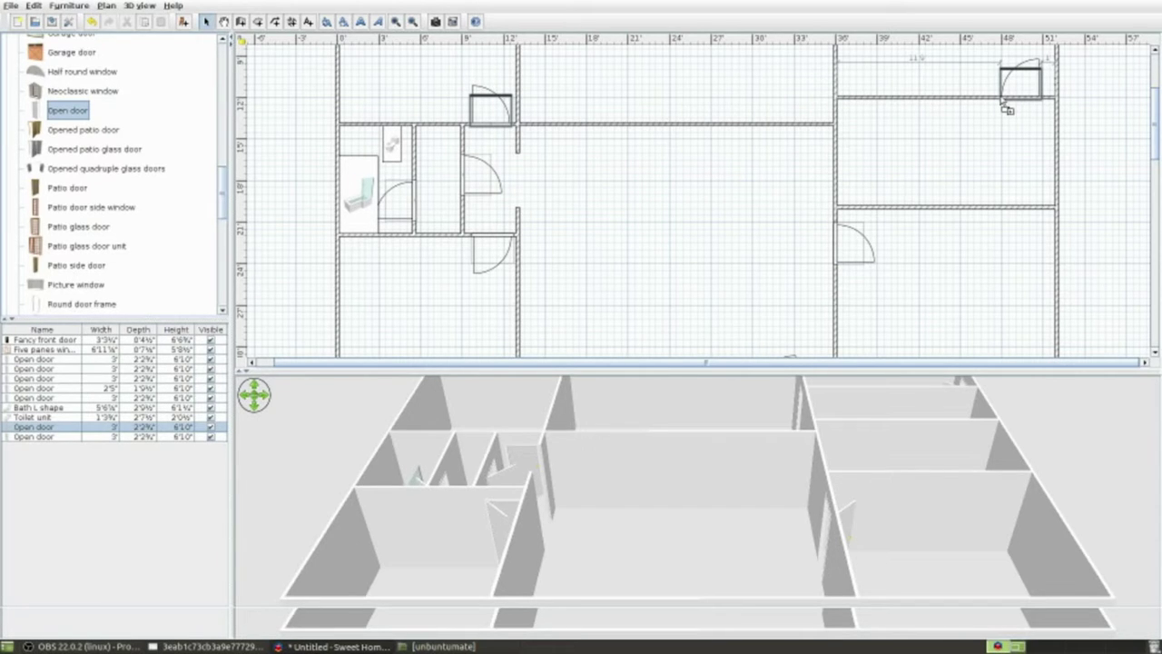
pyautogui.moveTo(1005, 107)
pyautogui.mouseDown()
pyautogui.moveTo(964, 109)
pyautogui.moveTo(985, 108)
pyautogui.moveTo(979, 99)
pyautogui.mouseUp()
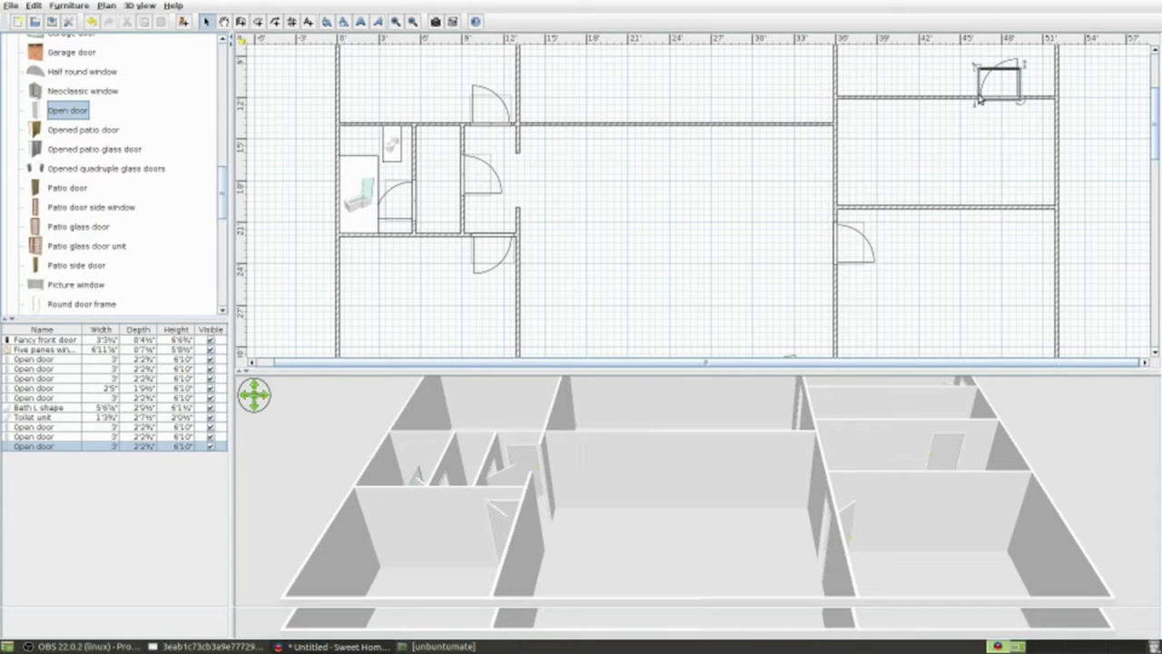
pyautogui.moveTo(996, 463); pyautogui.dragTo(1135, 536)
pyautogui.moveTo(753, 415)
pyautogui.mouseDown()
pyautogui.moveTo(910, 525)
pyautogui.moveTo(926, 519)
pyautogui.moveTo(952, 535)
pyautogui.moveTo(876, 552)
pyautogui.mouseUp()
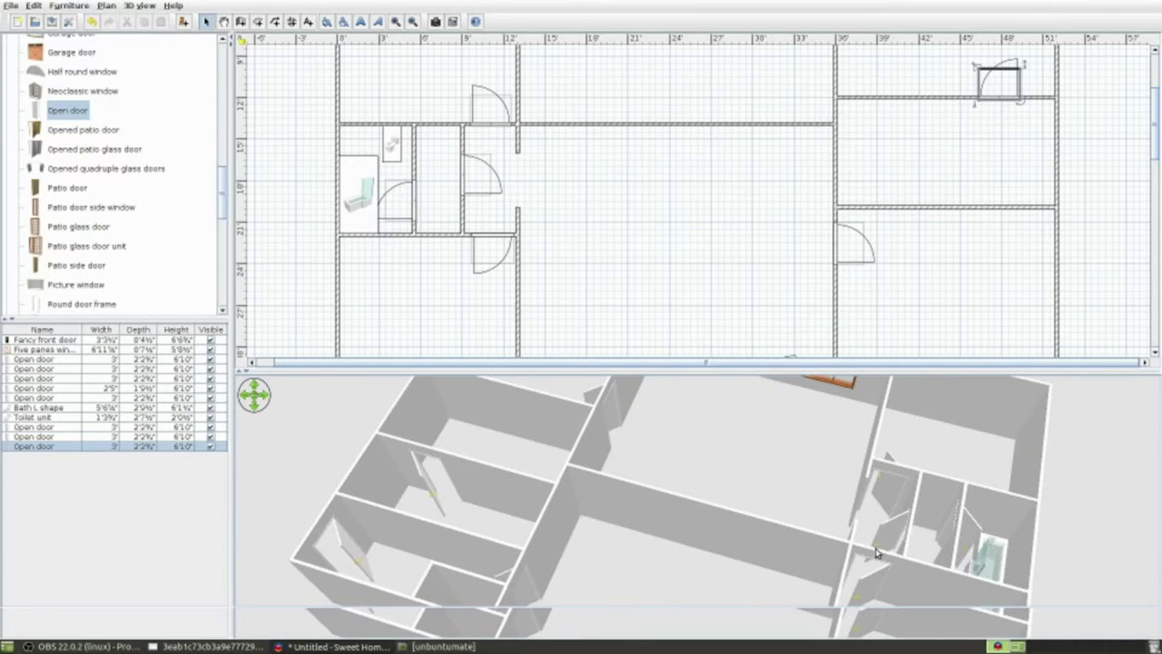
pyautogui.moveTo(876, 552)
pyautogui.mouseDown()
pyautogui.moveTo(607, 459)
pyautogui.moveTo(521, 501)
pyautogui.moveTo(538, 546)
pyautogui.mouseUp()
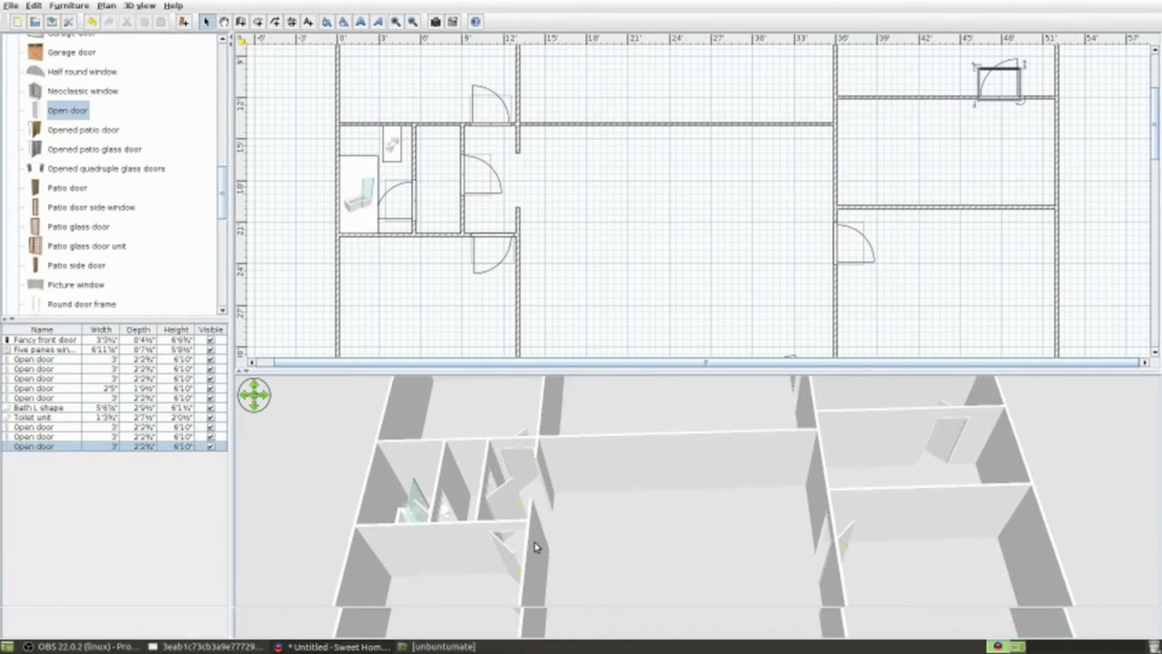
pyautogui.moveTo(535, 545); pyautogui.dragTo(511, 535)
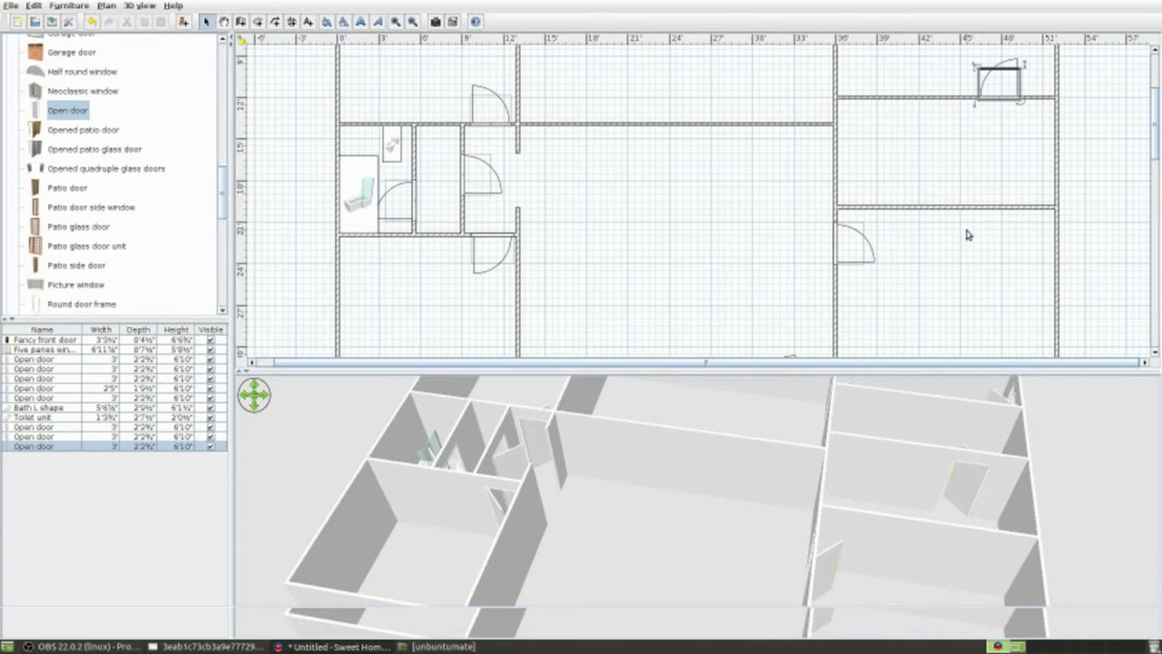
pyautogui.click(240, 21)
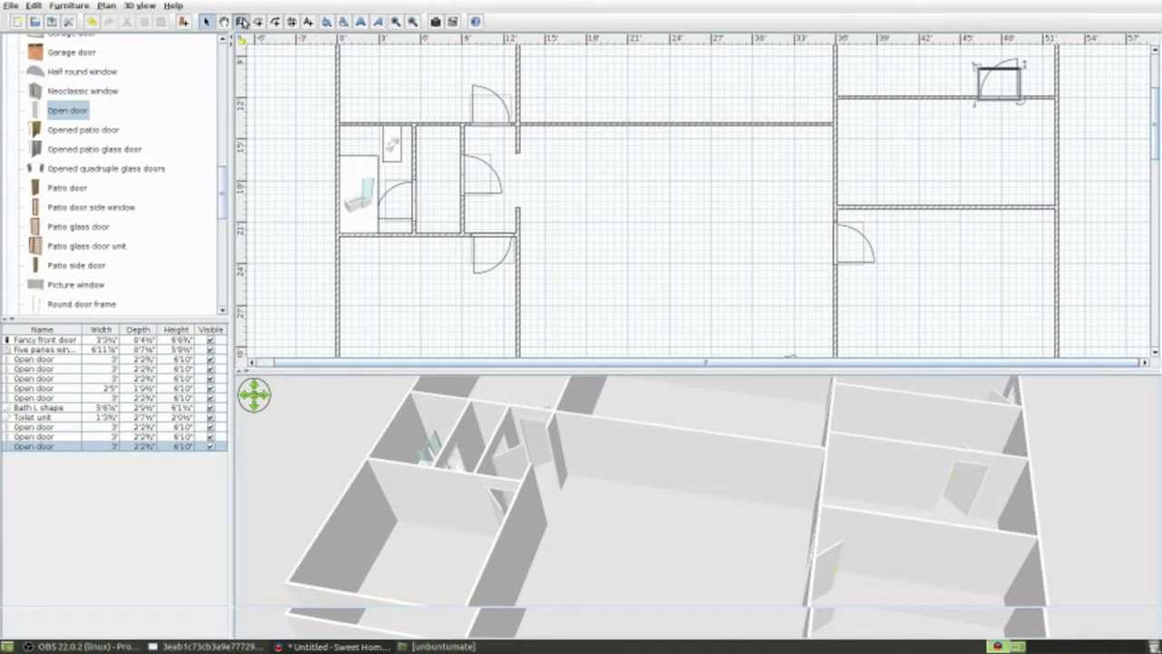
# - Draw a vertical wall from the top wall to the lower wall of the upper-right room
pyautogui.click(960, 98)
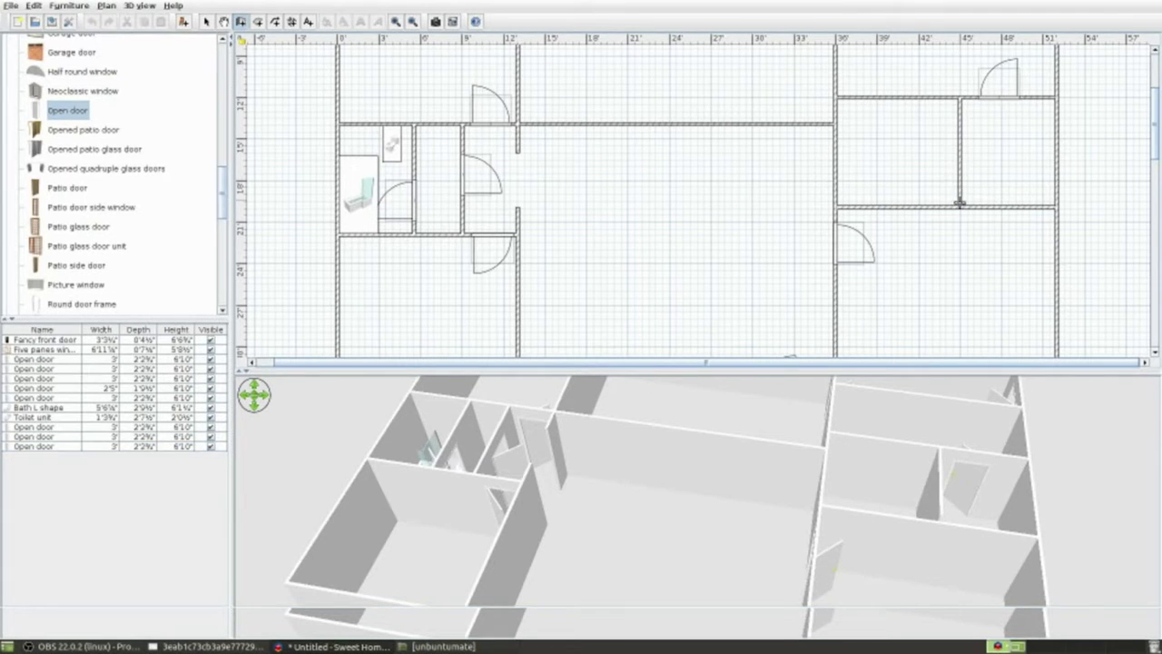
pyautogui.doubleClick(959, 207)
pyautogui.click(960, 207)
pyautogui.doubleClick(960, 207)
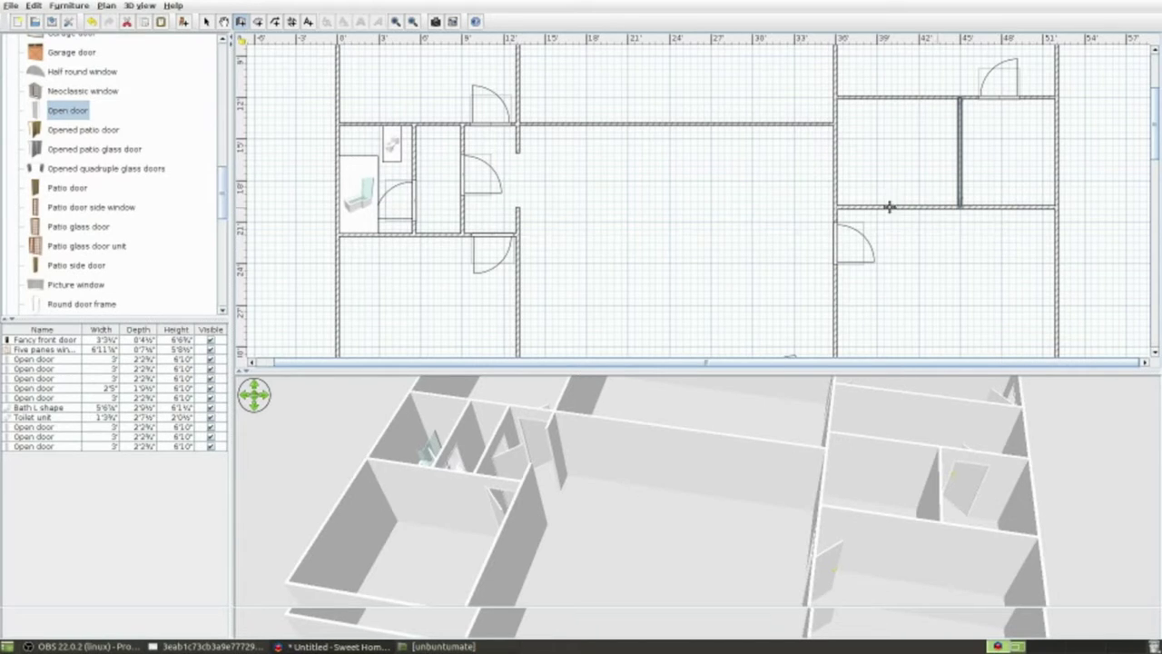
pyautogui.click(87, 306)
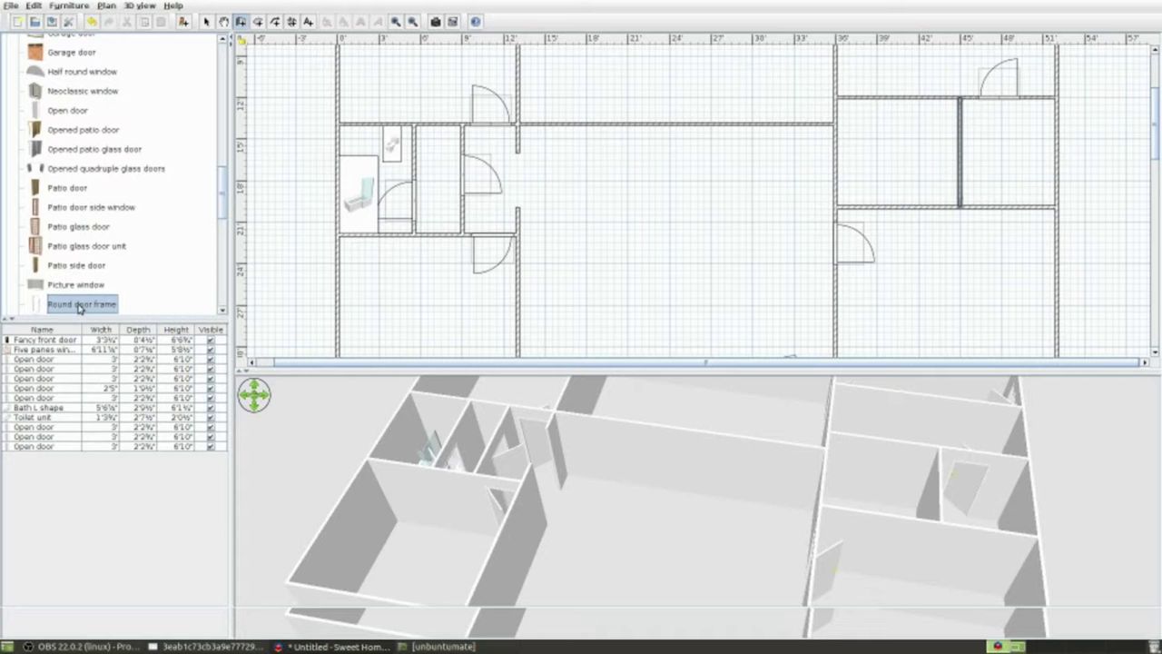
# - Set a round door frame into the horizontal wall under the right-hand room and fine-tune its position
pyautogui.moveTo(53, 307); pyautogui.dragTo(996, 212)
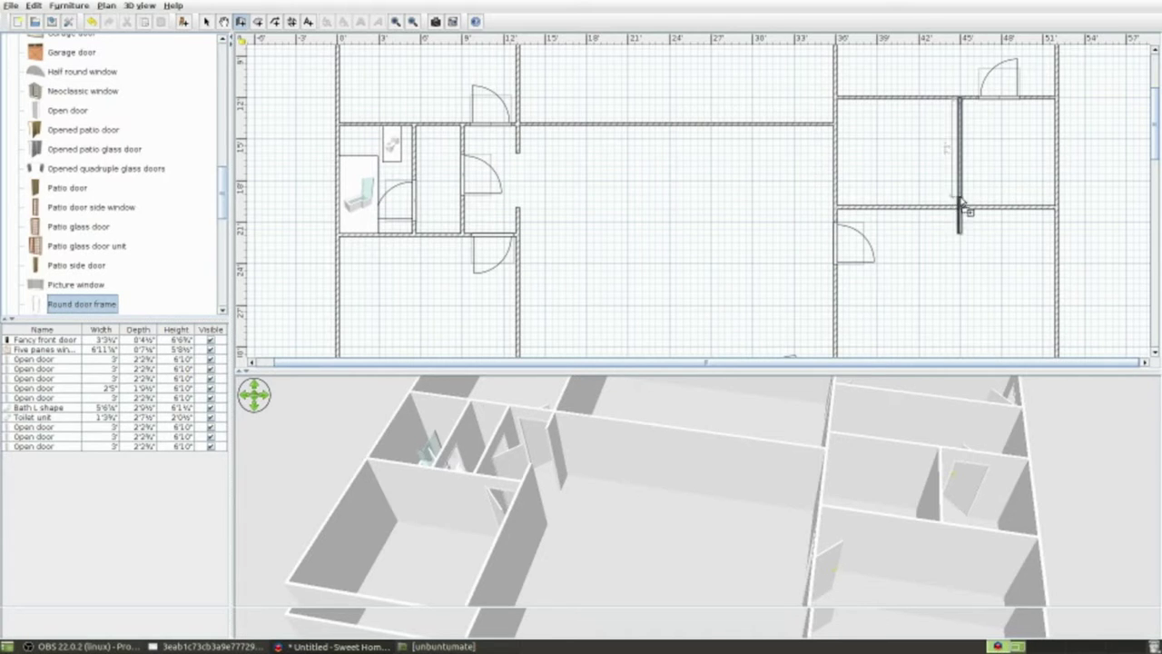
pyautogui.moveTo(996, 211); pyautogui.dragTo(994, 214)
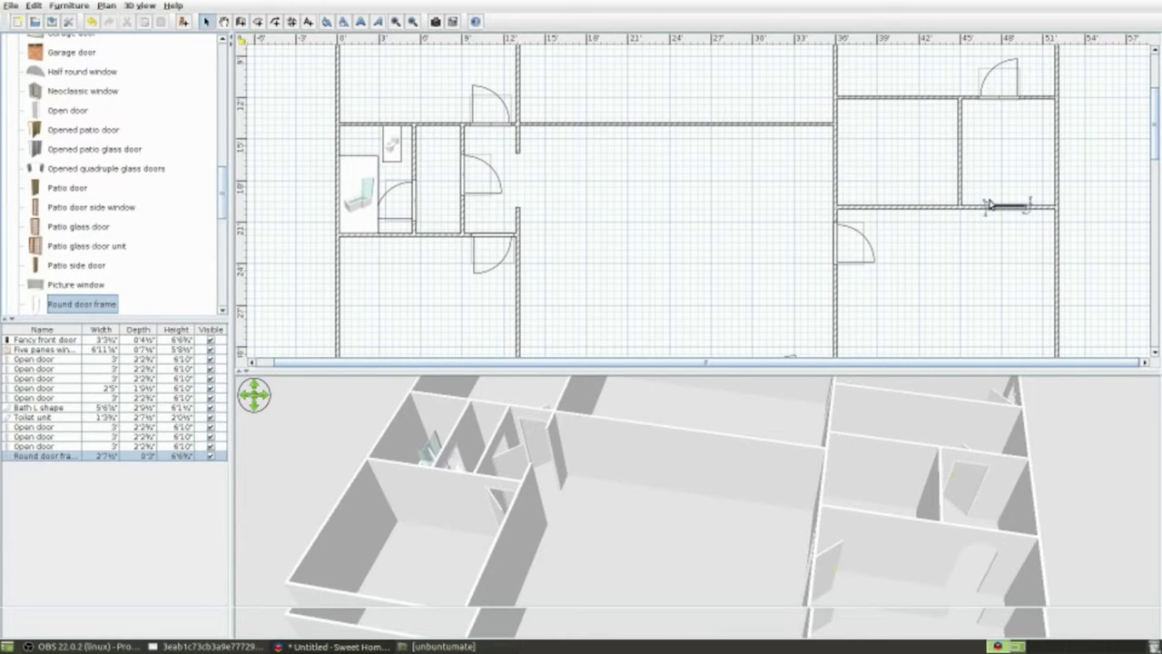
pyautogui.moveTo(951, 504)
pyautogui.mouseDown()
pyautogui.moveTo(936, 451)
pyautogui.moveTo(945, 460)
pyautogui.mouseUp()
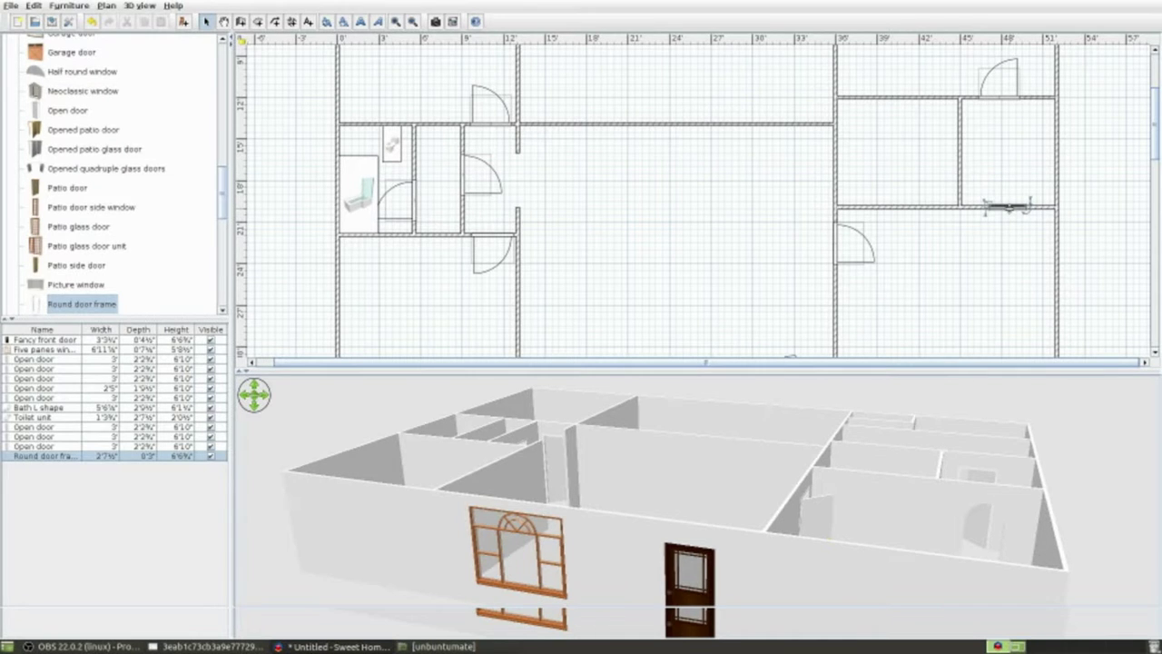
pyautogui.moveTo(1008, 206); pyautogui.dragTo(1004, 207)
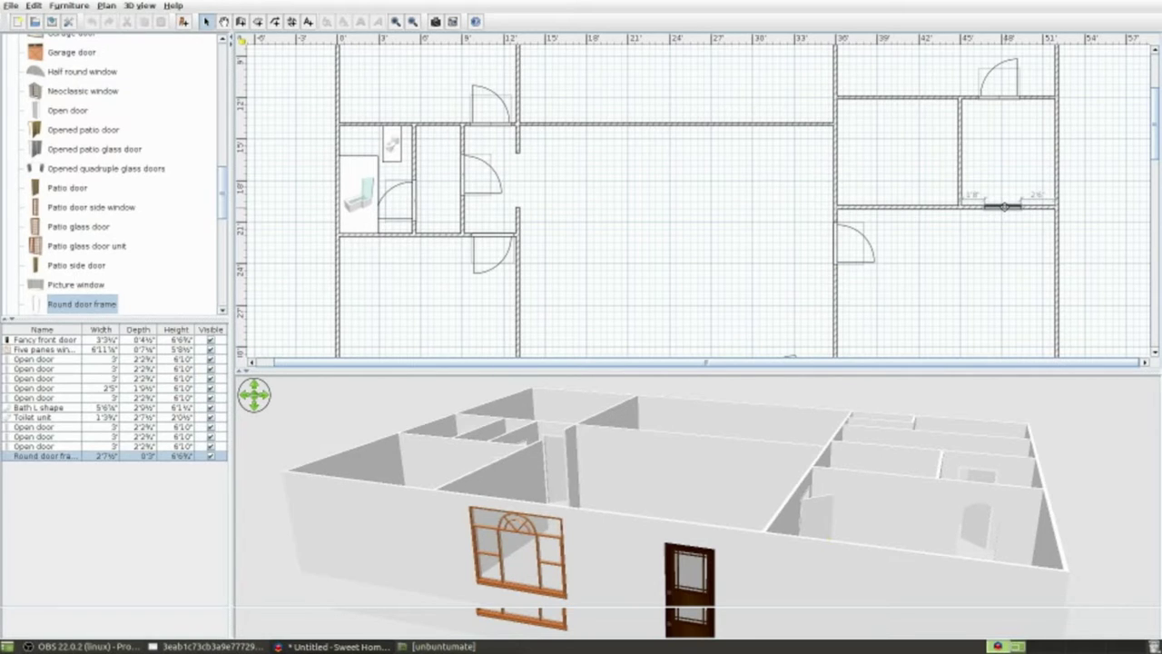
pyautogui.moveTo(1004, 207); pyautogui.dragTo(1005, 207)
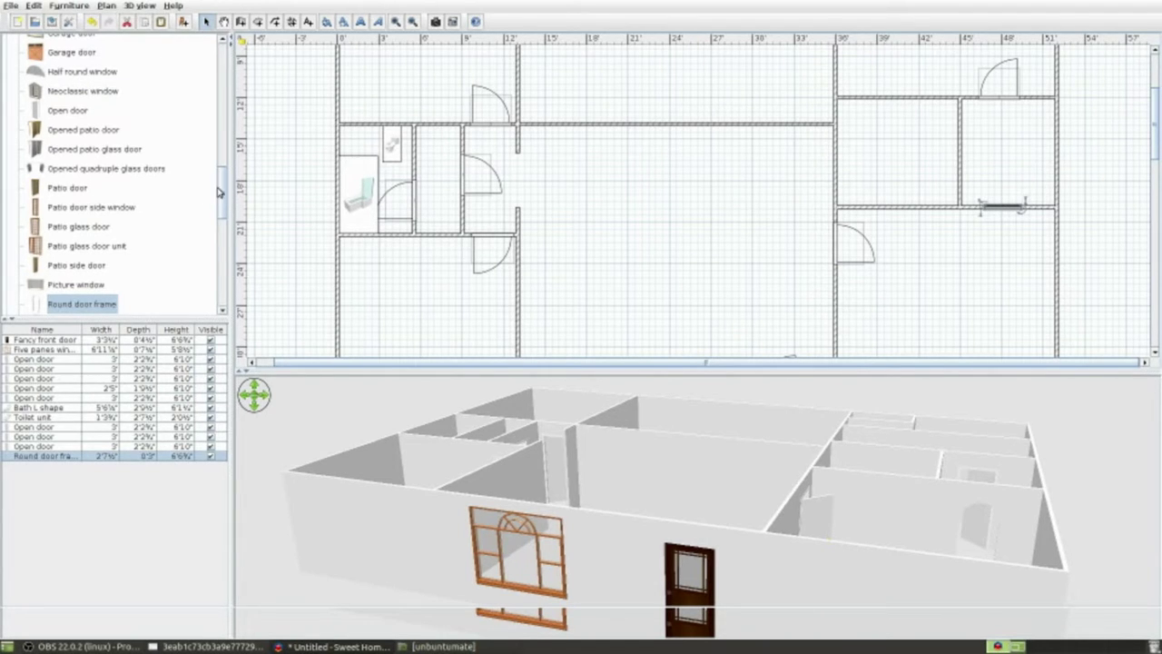
pyautogui.scroll(3, 223, 192)
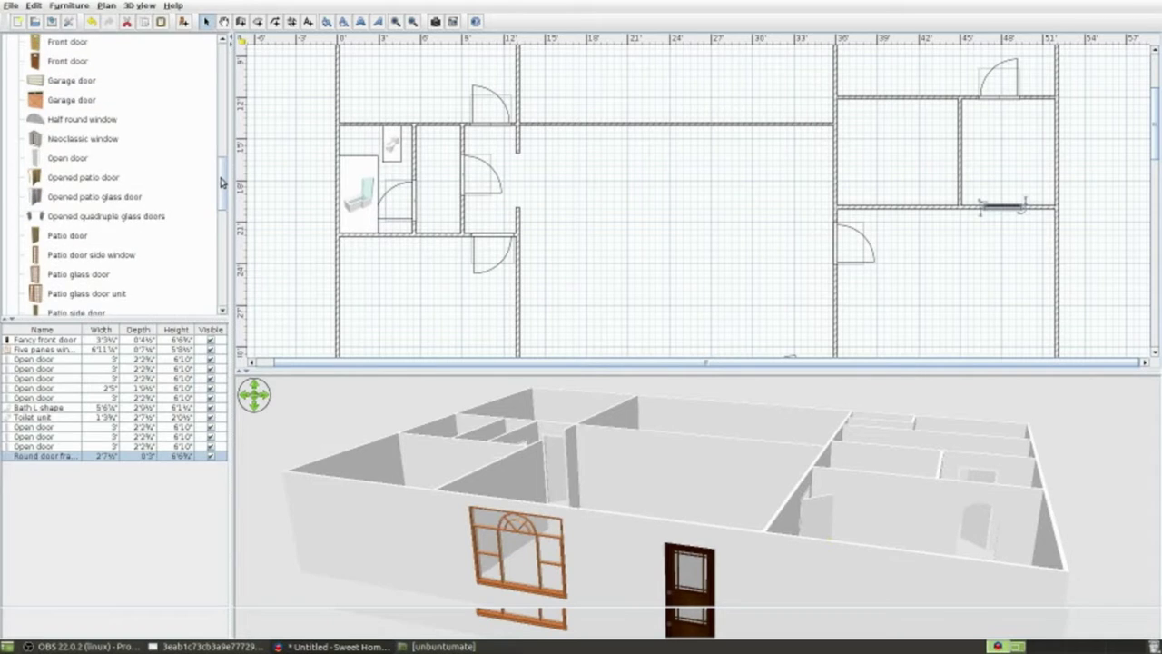
# - Place an open door beside the new dividing wall and narrow it to 2'5" wide
pyautogui.click(62, 166)
pyautogui.moveTo(60, 167); pyautogui.dragTo(928, 155)
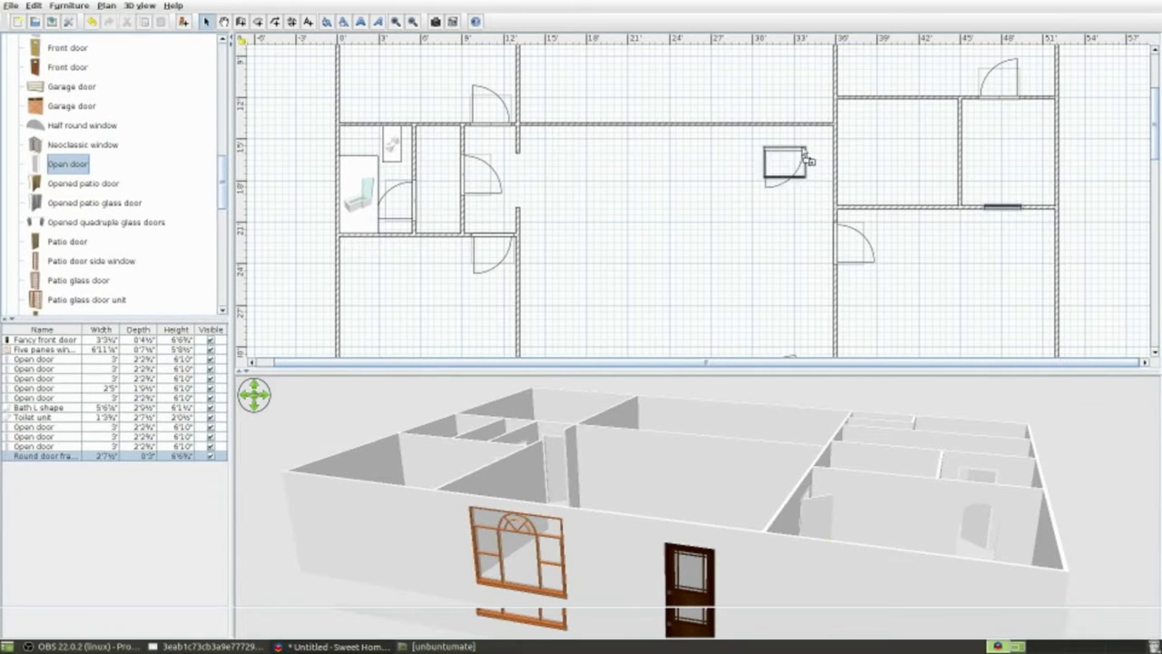
pyautogui.moveTo(928, 155); pyautogui.dragTo(944, 150)
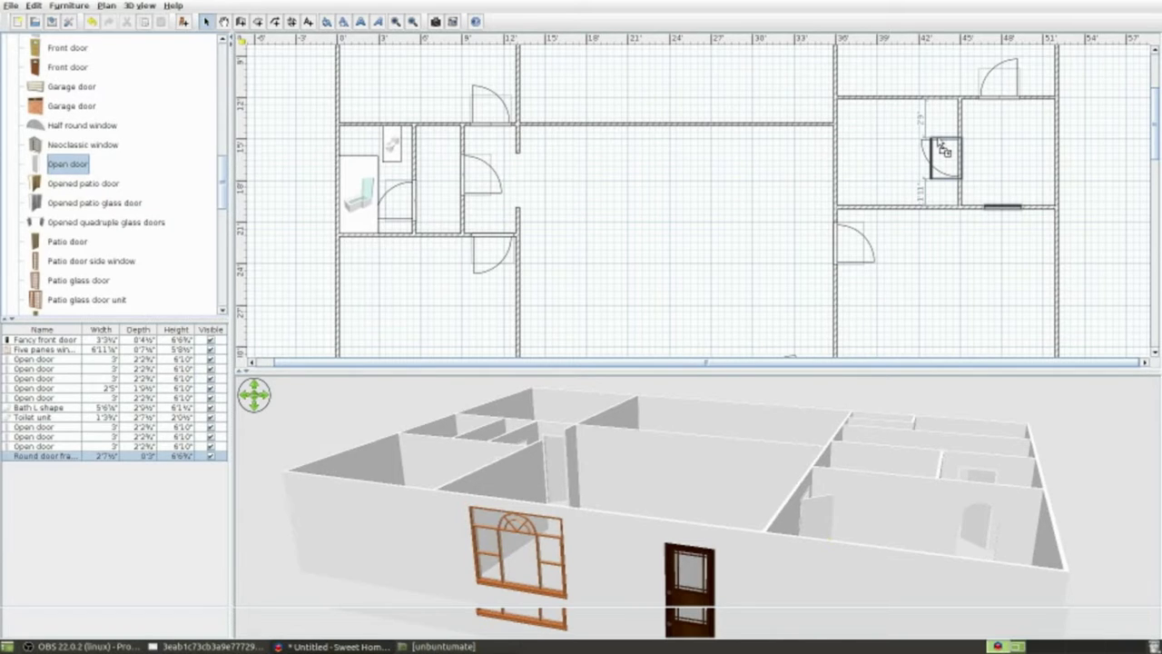
pyautogui.moveTo(941, 143); pyautogui.dragTo(945, 151)
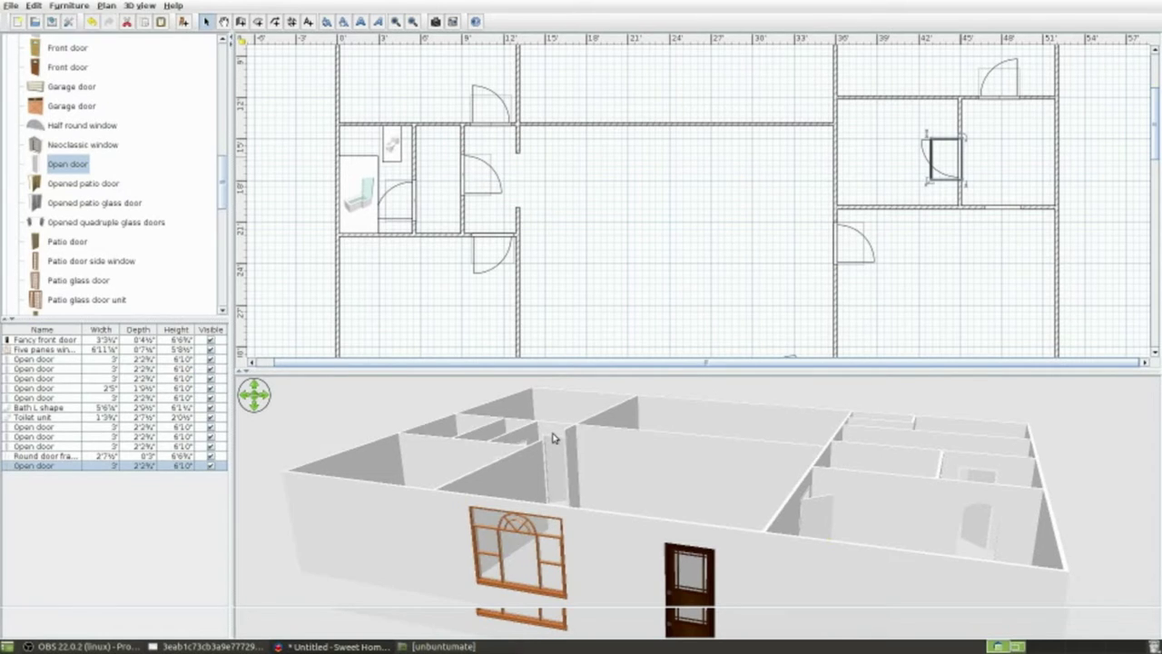
pyautogui.hotkey('ctrl', 'z')
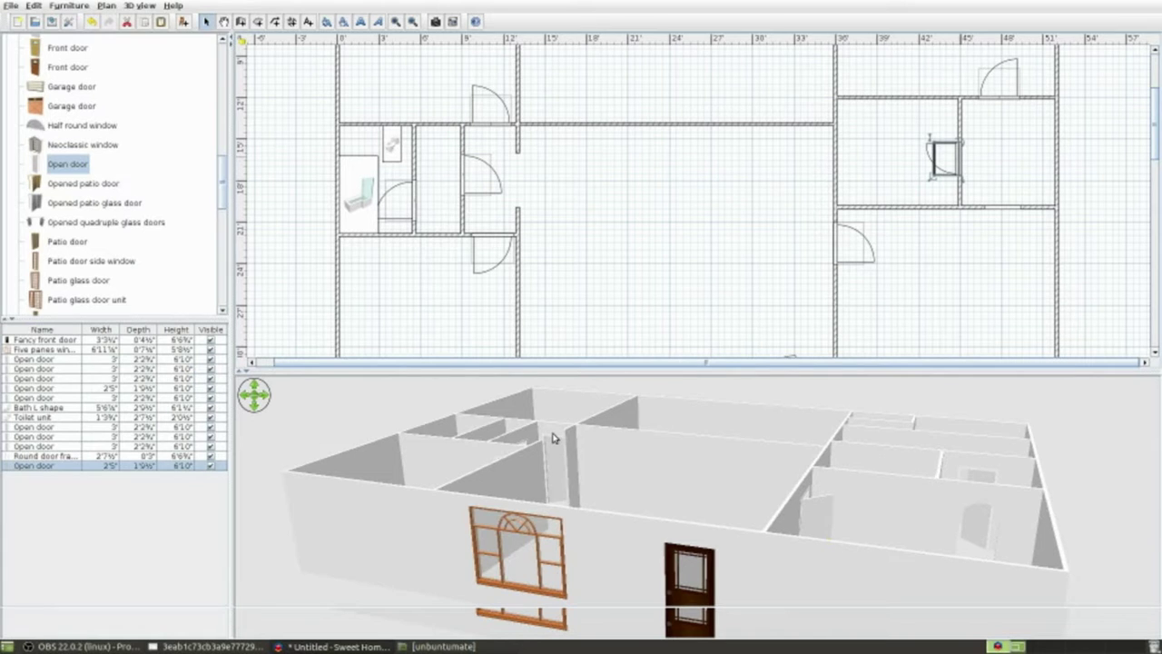
pyautogui.moveTo(861, 474)
pyautogui.mouseDown()
pyautogui.moveTo(804, 524)
pyautogui.moveTo(662, 500)
pyautogui.moveTo(566, 508)
pyautogui.moveTo(498, 547)
pyautogui.moveTo(736, 430)
pyautogui.moveTo(654, 408)
pyautogui.moveTo(760, 415)
pyautogui.moveTo(789, 437)
pyautogui.moveTo(822, 387)
pyautogui.moveTo(985, 371)
pyautogui.moveTo(1056, 402)
pyautogui.moveTo(1069, 423)
pyautogui.mouseUp()
pyautogui.moveTo(716, 459); pyautogui.dragTo(779, 447)
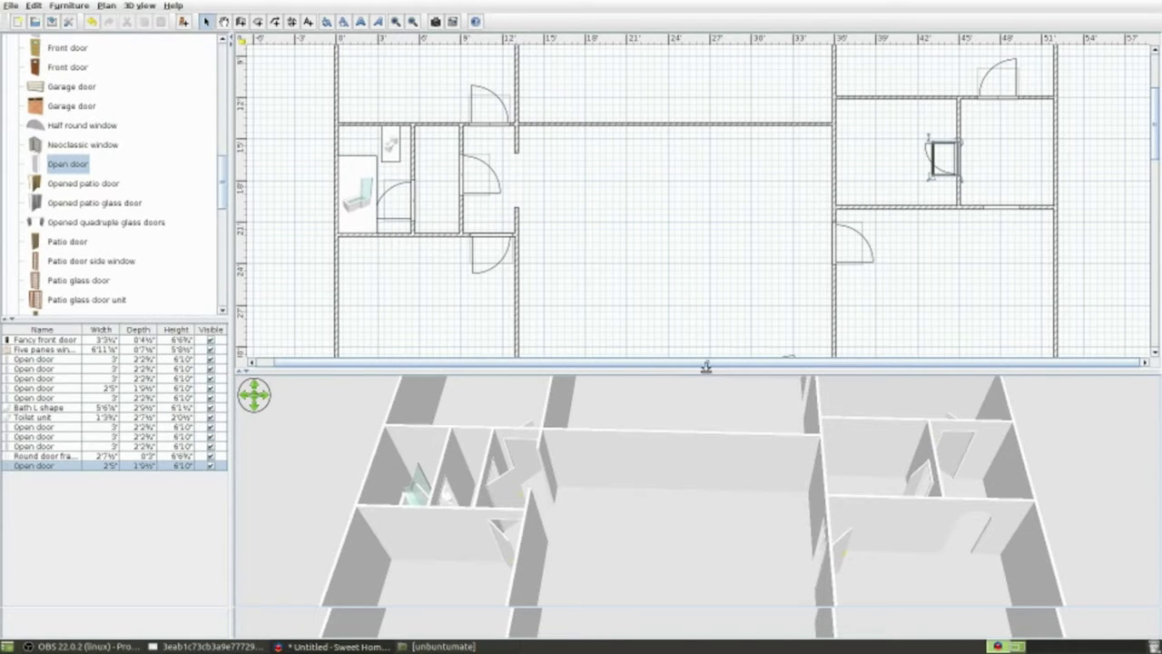
# - Enlarge the 3D view, then turn and tilt the house to an oblique aerial angle
pyautogui.moveTo(706, 366); pyautogui.dragTo(706, 211)
pyautogui.moveTo(637, 422)
pyautogui.mouseDown()
pyautogui.moveTo(735, 402)
pyautogui.moveTo(663, 412)
pyautogui.moveTo(648, 485)
pyautogui.mouseUp()
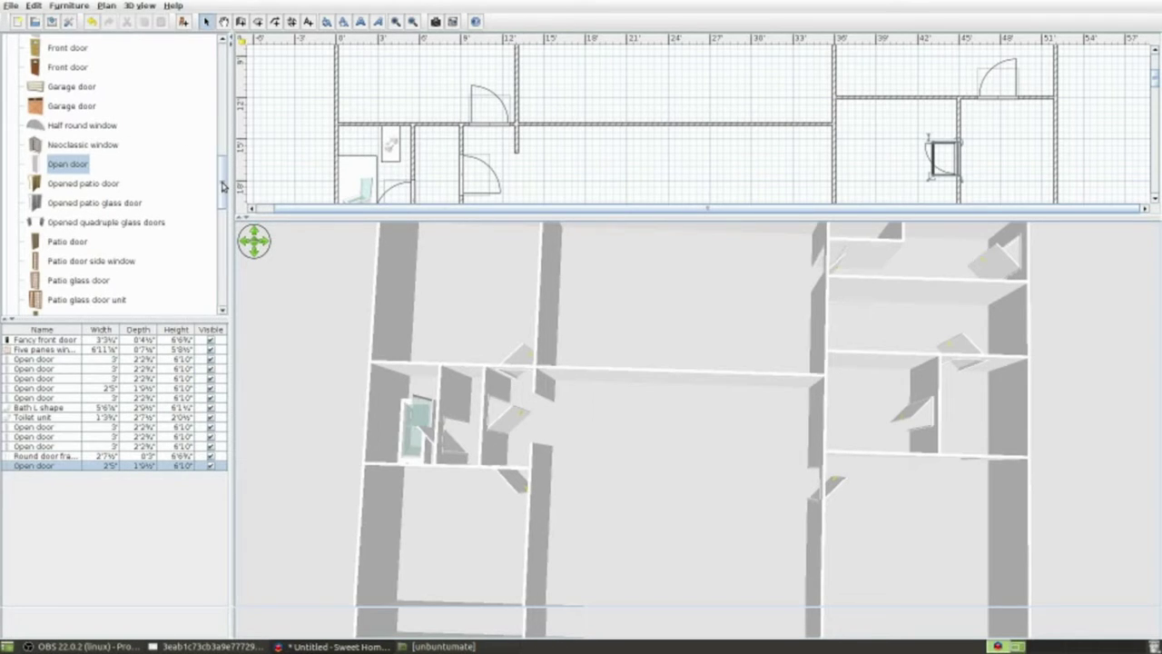
pyautogui.moveTo(514, 315)
pyautogui.mouseDown()
pyautogui.moveTo(552, 285)
pyautogui.moveTo(557, 238)
pyautogui.mouseUp()
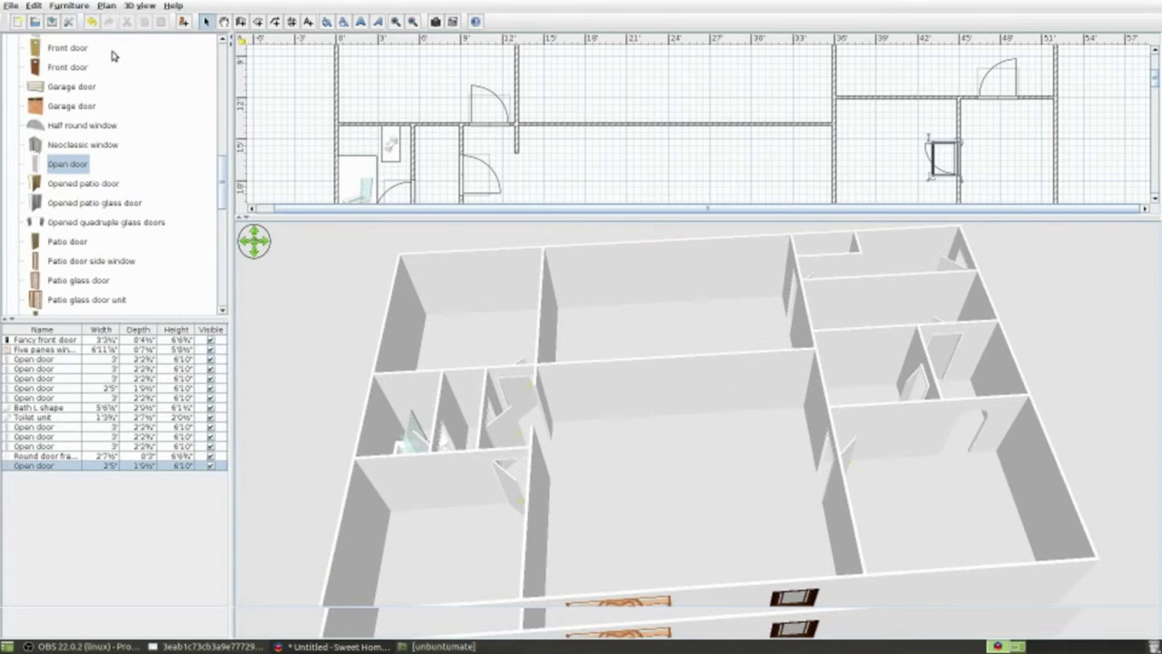
pyautogui.moveTo(216, 173); pyautogui.dragTo(221, 57)
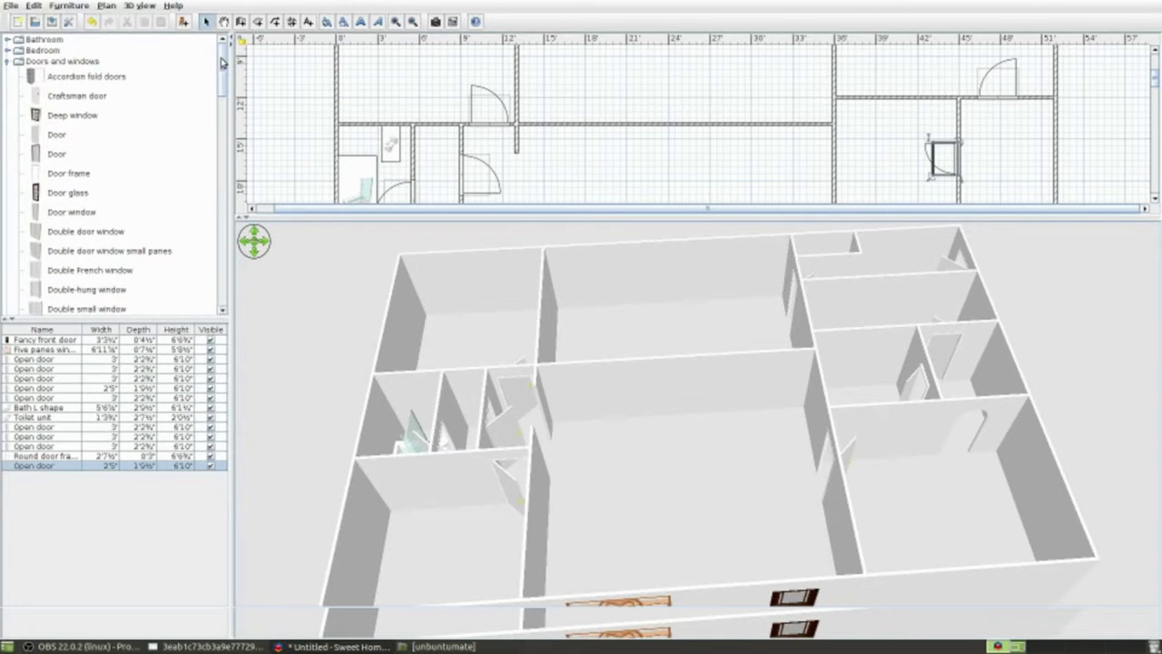
# - Place a Six door French style unit in the central wall, slid left with its swing flipped
pyautogui.moveTo(220, 62); pyautogui.dragTo(225, 157)
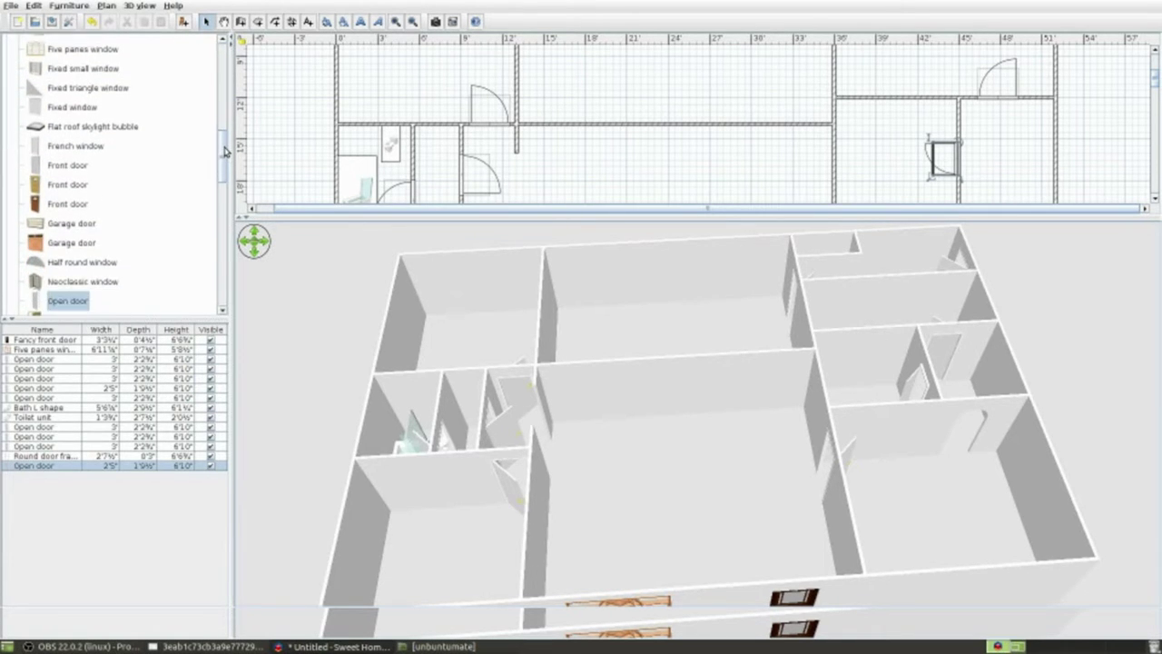
pyautogui.moveTo(225, 157); pyautogui.dragTo(208, 173)
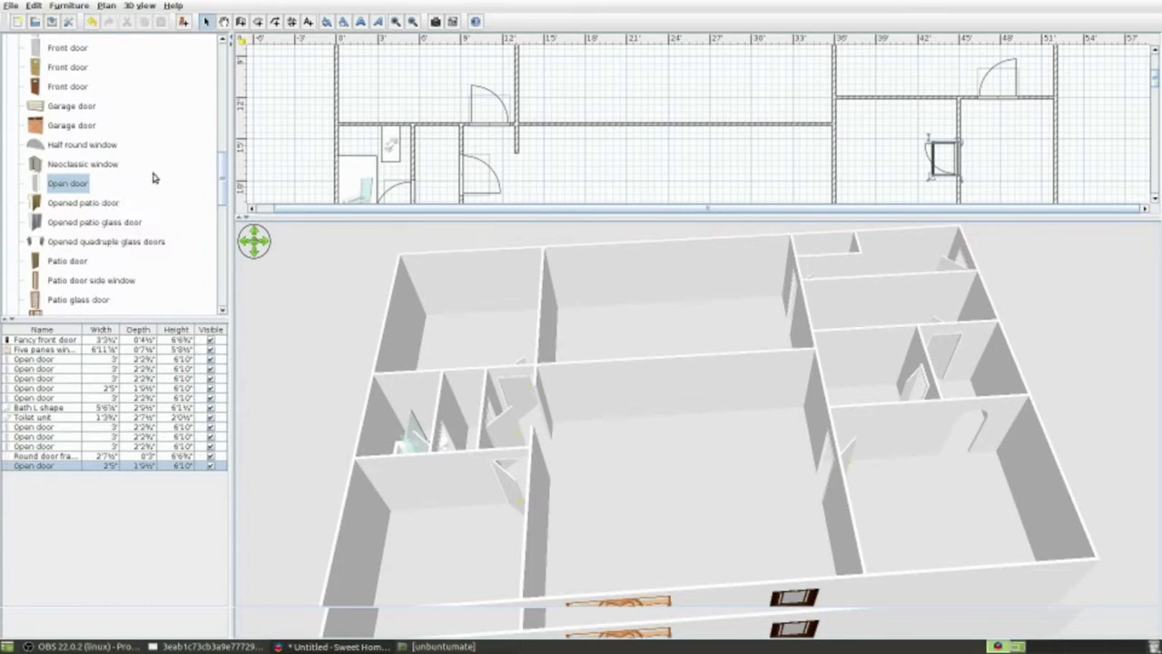
pyautogui.moveTo(225, 182); pyautogui.dragTo(225, 208)
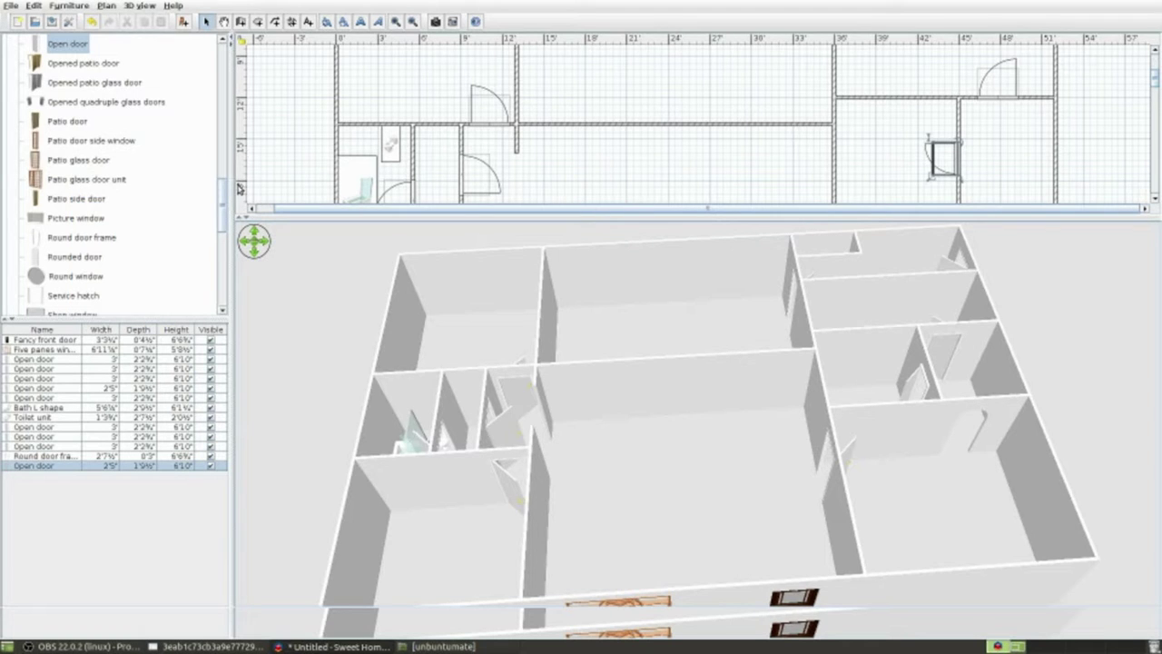
pyautogui.moveTo(224, 195); pyautogui.dragTo(227, 232)
pyautogui.moveTo(86, 223)
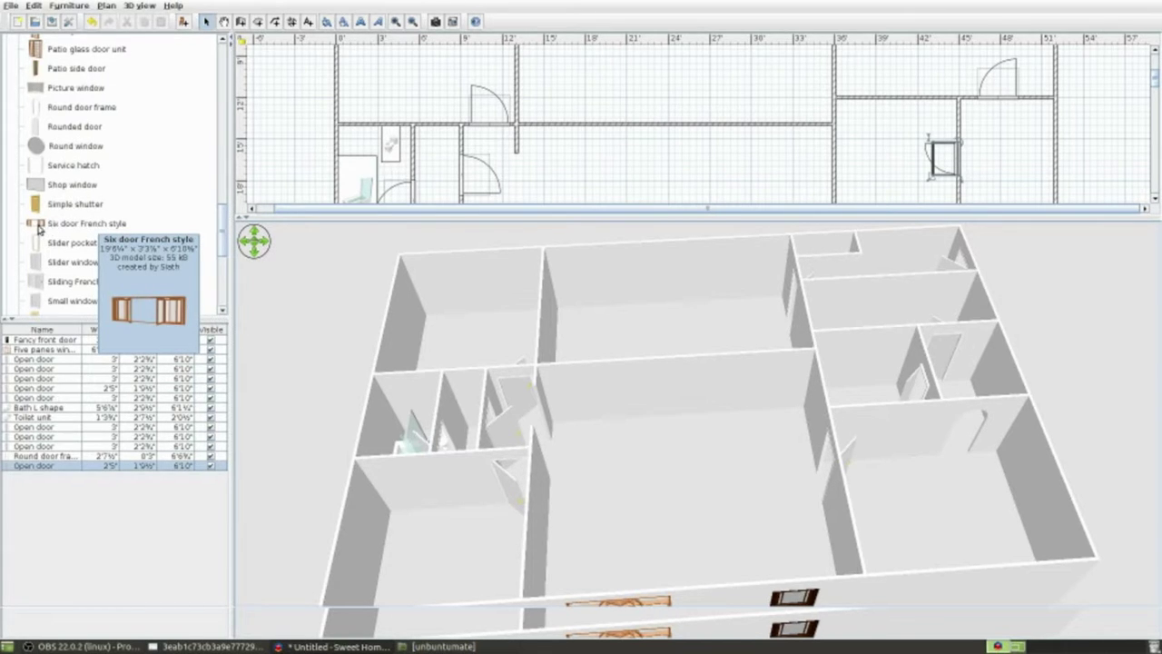
pyautogui.moveTo(36, 226); pyautogui.dragTo(703, 379)
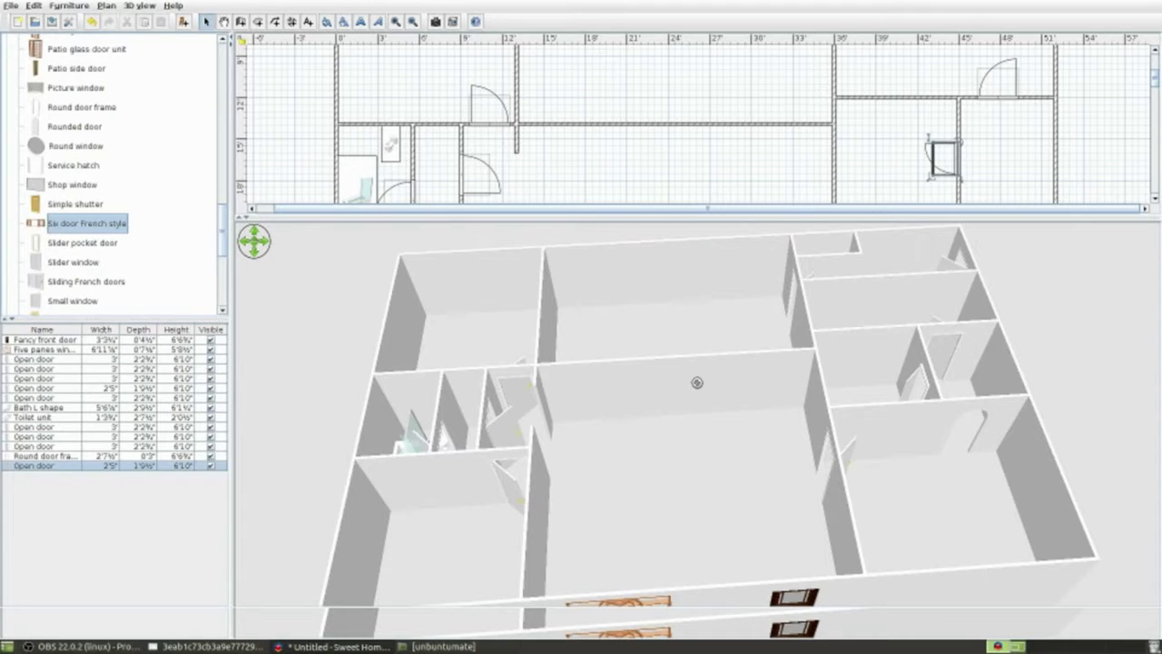
pyautogui.moveTo(702, 380); pyautogui.dragTo(683, 134)
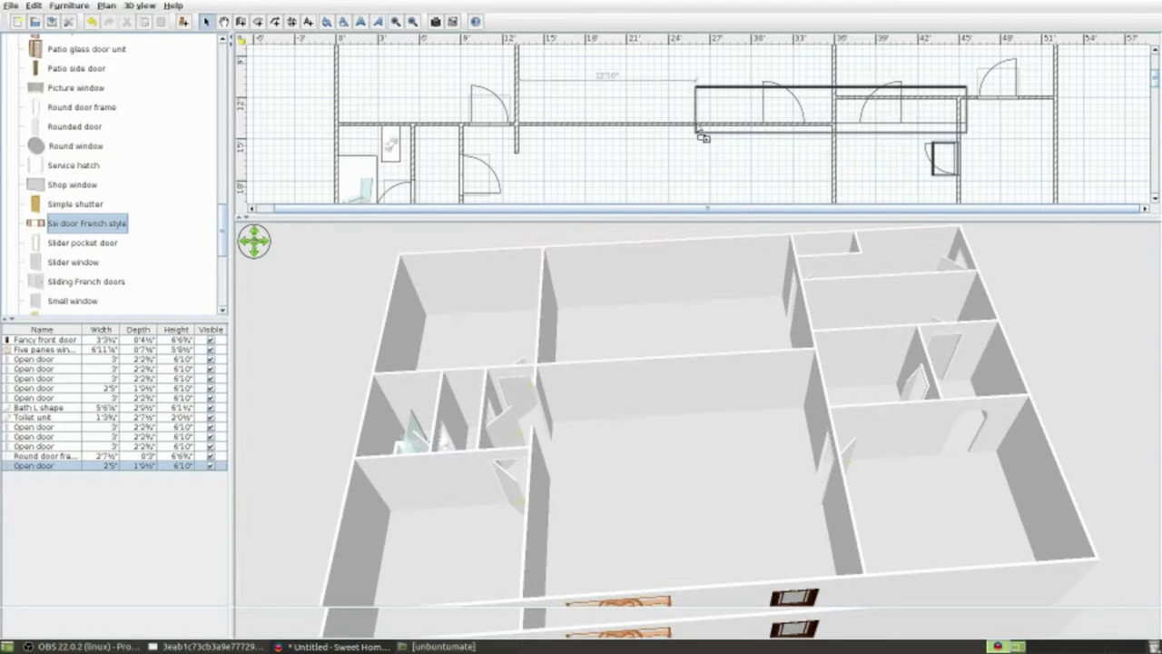
pyautogui.moveTo(682, 134); pyautogui.dragTo(561, 128)
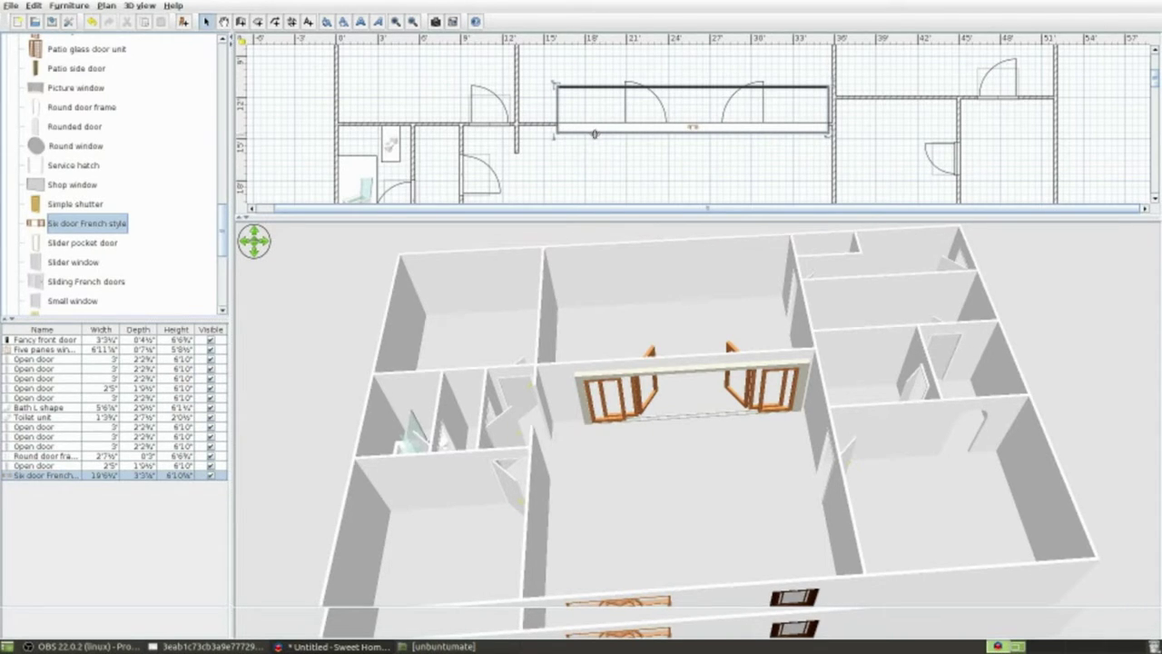
pyautogui.moveTo(624, 130); pyautogui.dragTo(624, 128)
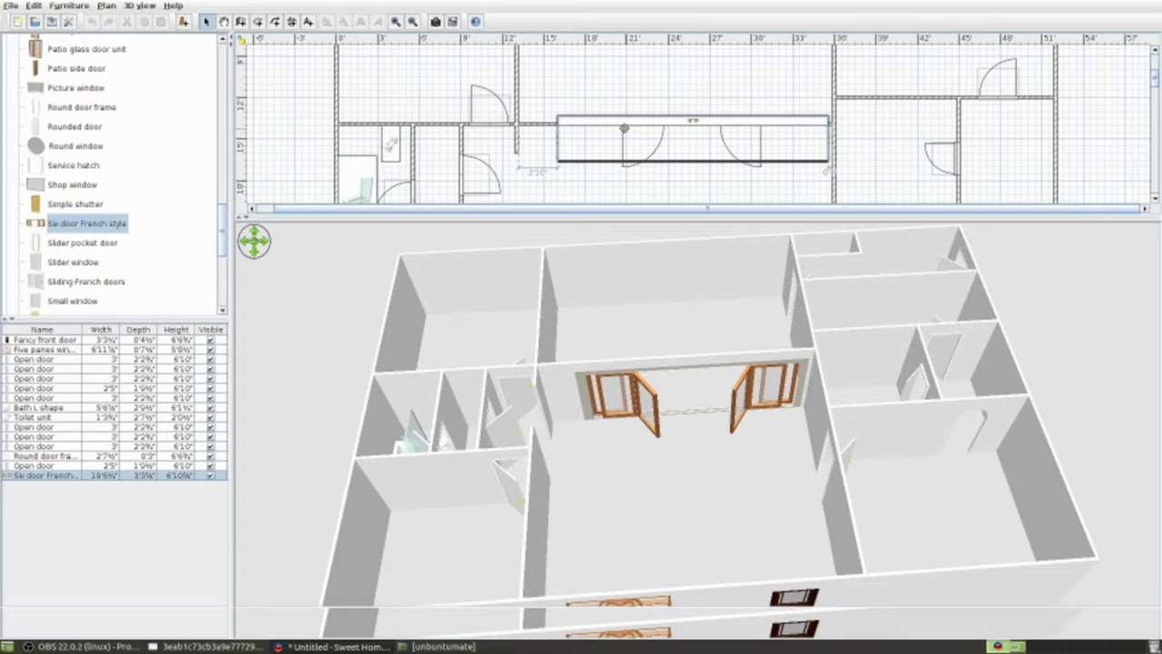
pyautogui.moveTo(561, 439)
pyautogui.mouseDown()
pyautogui.moveTo(903, 372)
pyautogui.moveTo(965, 433)
pyautogui.mouseUp()
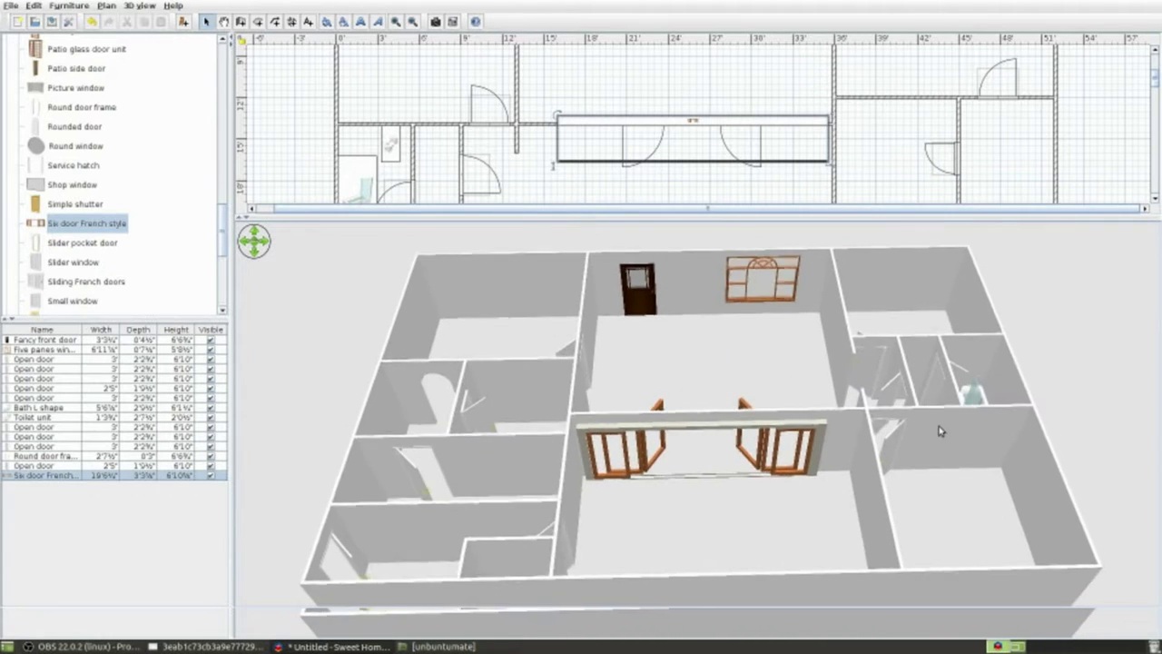
# - Delete the Six door French style unit from the central room's wall
pyautogui.scroll(5, 682, 470)
pyautogui.scroll(-5, 683, 470)
pyautogui.moveTo(683, 470); pyautogui.dragTo(561, 417)
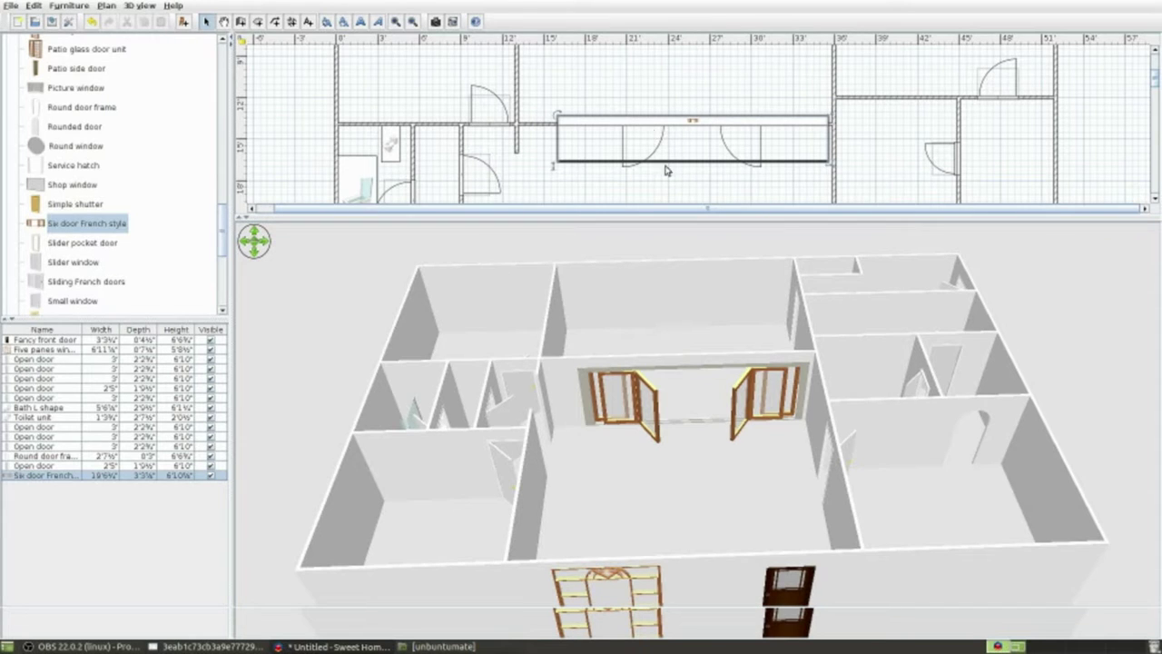
pyautogui.click(600, 125)
pyautogui.press('Delete')
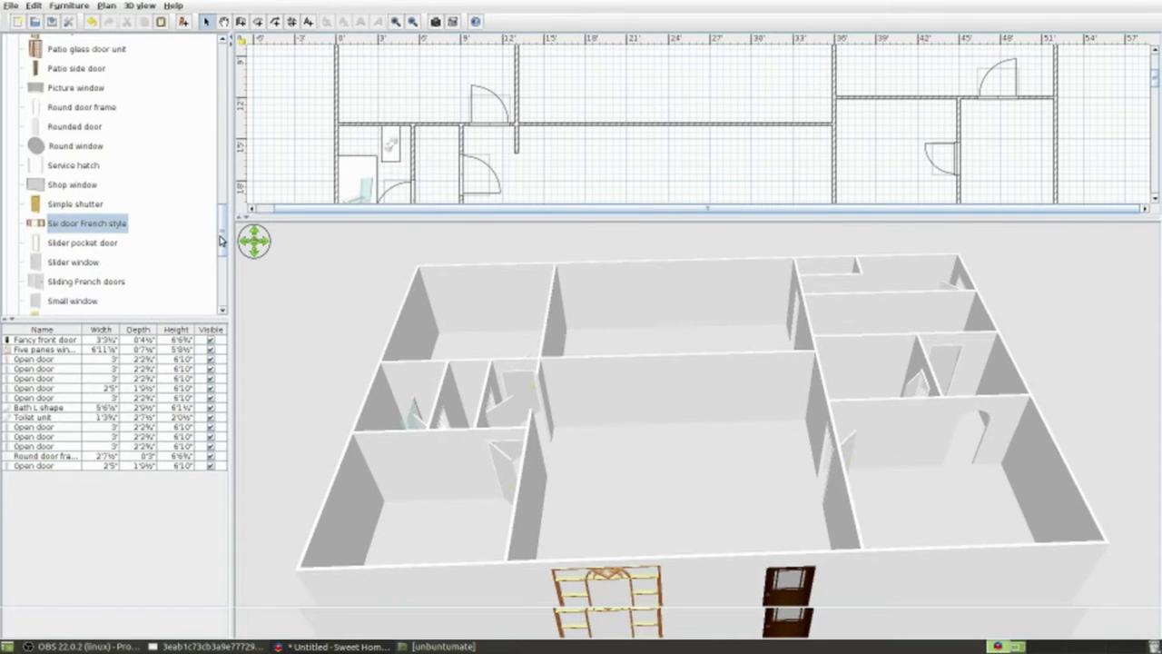
# - Find the Opened patio door in the catalog and bring it toward the floor plan
pyautogui.moveTo(219, 244); pyautogui.dragTo(223, 257)
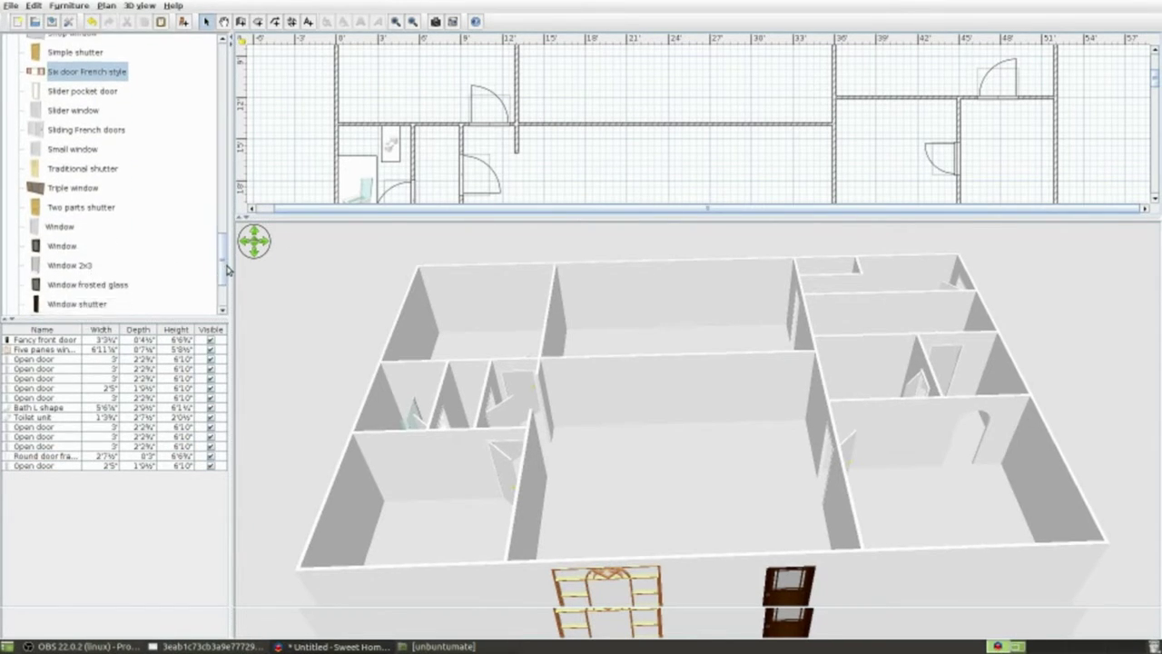
pyautogui.moveTo(223, 257); pyautogui.dragTo(221, 202)
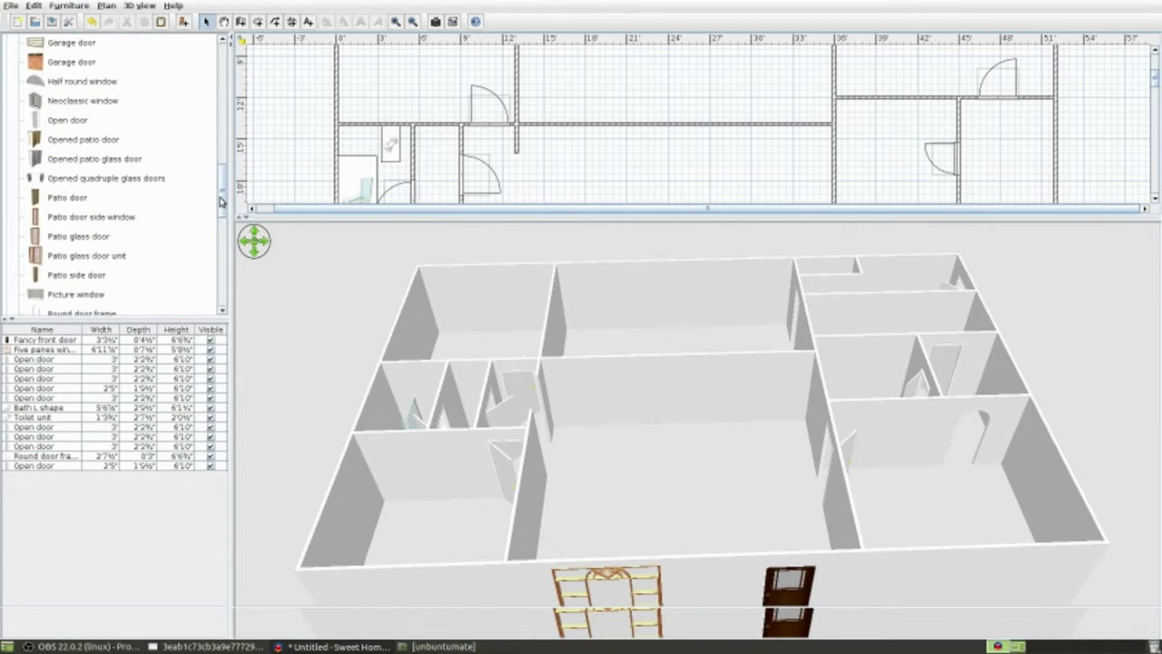
pyautogui.moveTo(221, 202)
pyautogui.mouseDown()
pyautogui.moveTo(207, 80)
pyautogui.moveTo(226, 171)
pyautogui.moveTo(216, 196)
pyautogui.mouseUp()
pyautogui.moveTo(83, 139)
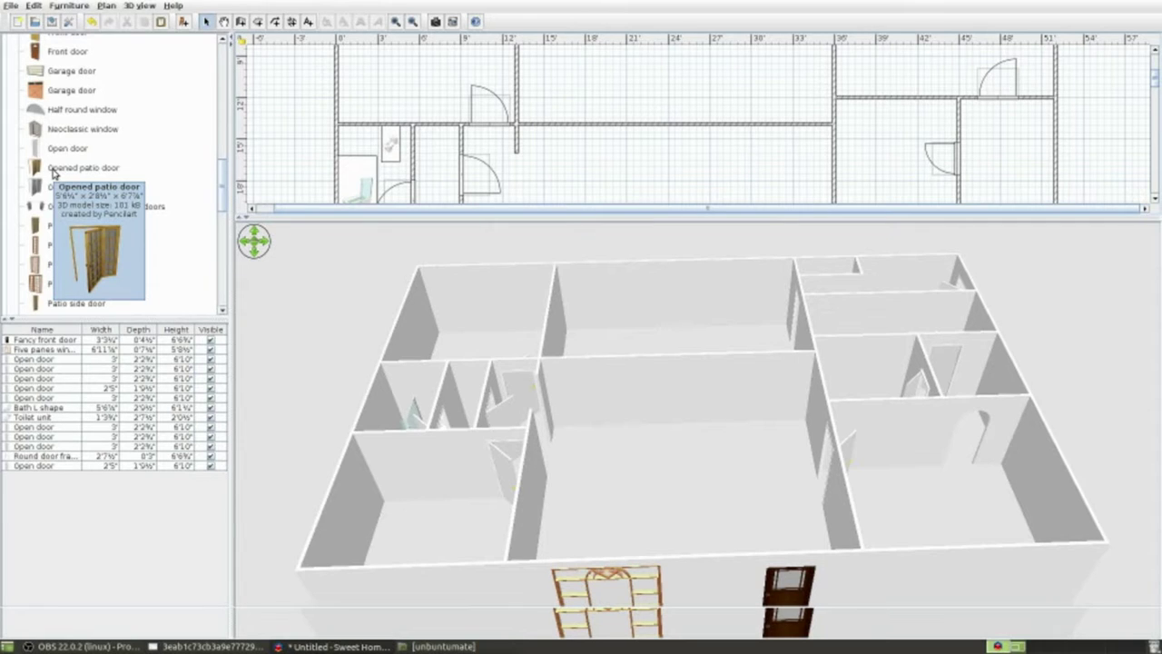
pyautogui.moveTo(51, 168)
pyautogui.mouseDown()
pyautogui.moveTo(125, 154)
pyautogui.moveTo(963, 214)
pyautogui.mouseUp()
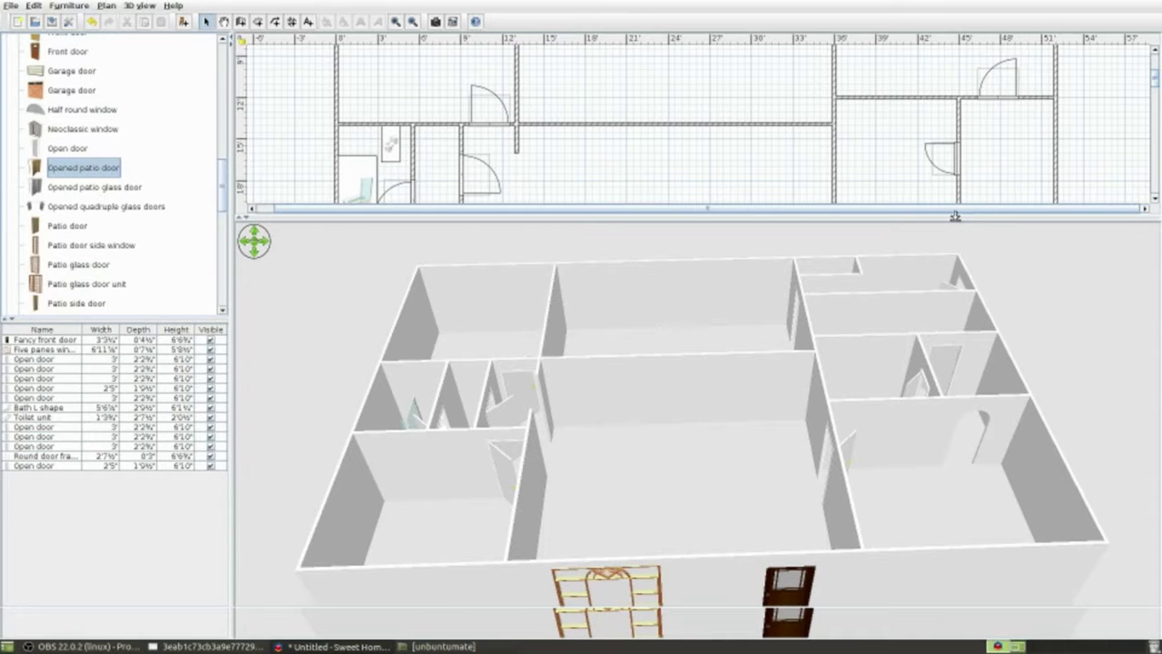
pyautogui.moveTo(962, 214); pyautogui.dragTo(944, 361)
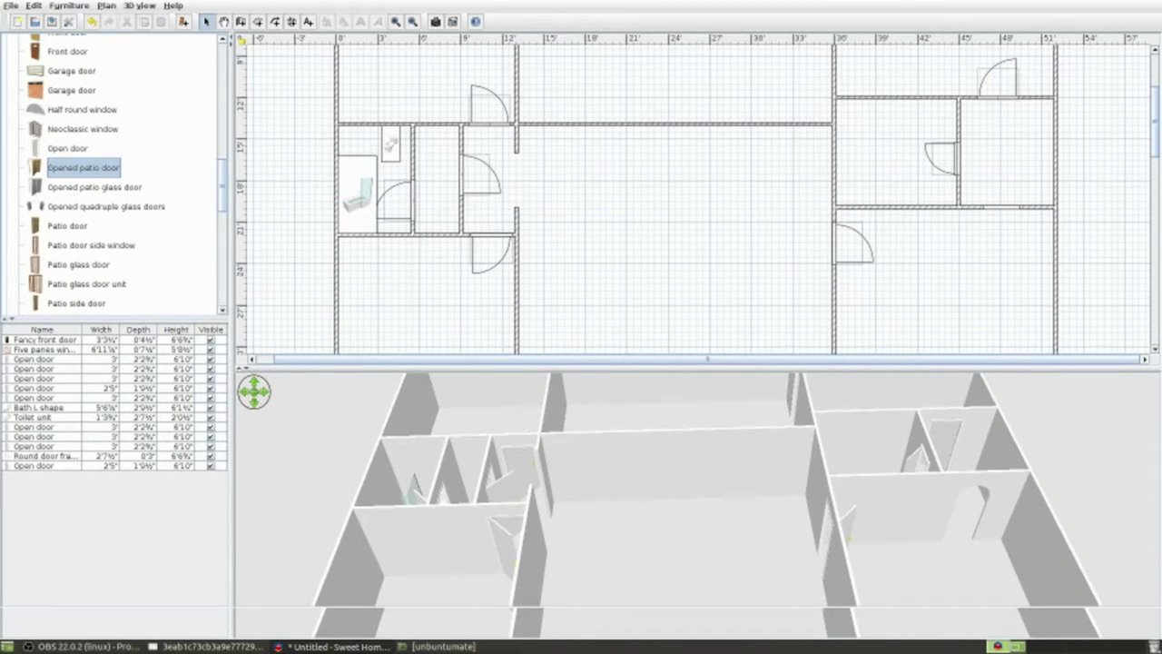
# - Enlarge the plan and drop an Opened patio door onto the central room's top outer wall
pyautogui.moveTo(1155, 139); pyautogui.dragTo(1157, 89)
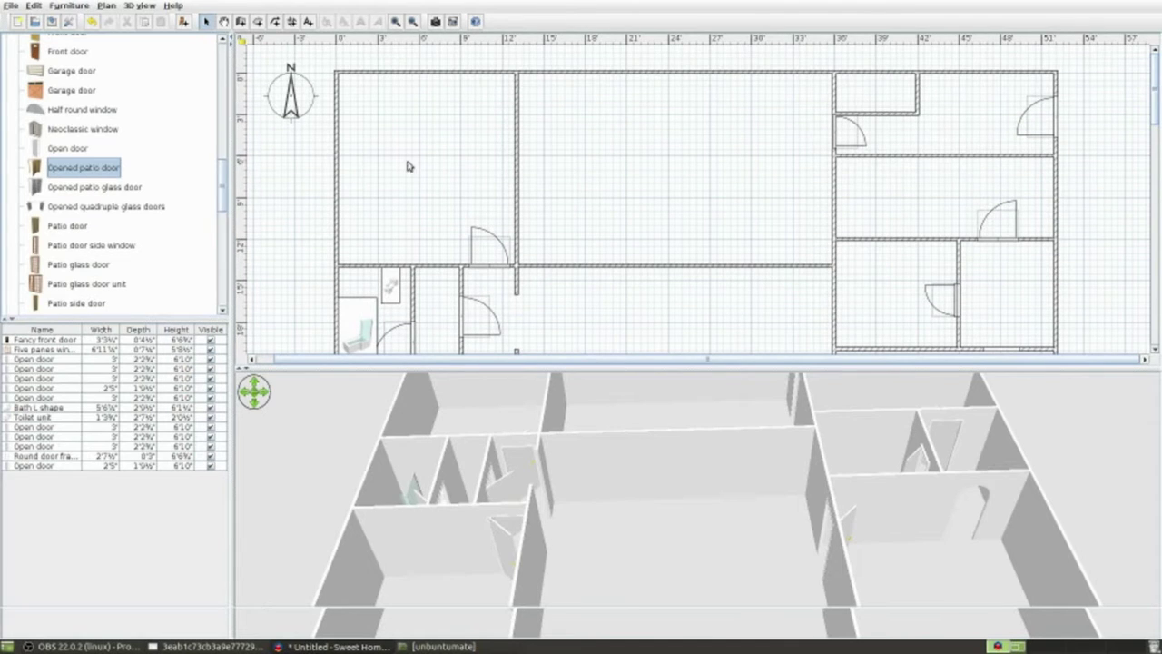
pyautogui.moveTo(53, 169)
pyautogui.mouseDown()
pyautogui.moveTo(735, 86)
pyautogui.moveTo(728, 80)
pyautogui.mouseUp()
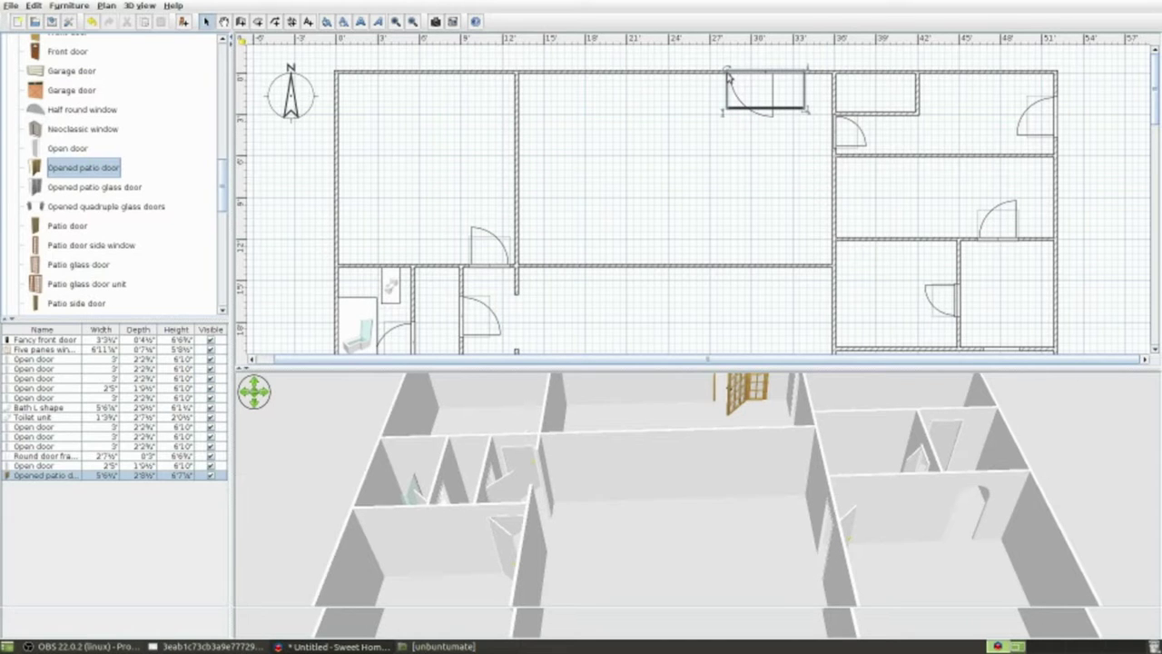
pyautogui.moveTo(699, 411)
pyautogui.mouseDown()
pyautogui.moveTo(802, 390)
pyautogui.moveTo(717, 389)
pyautogui.mouseUp()
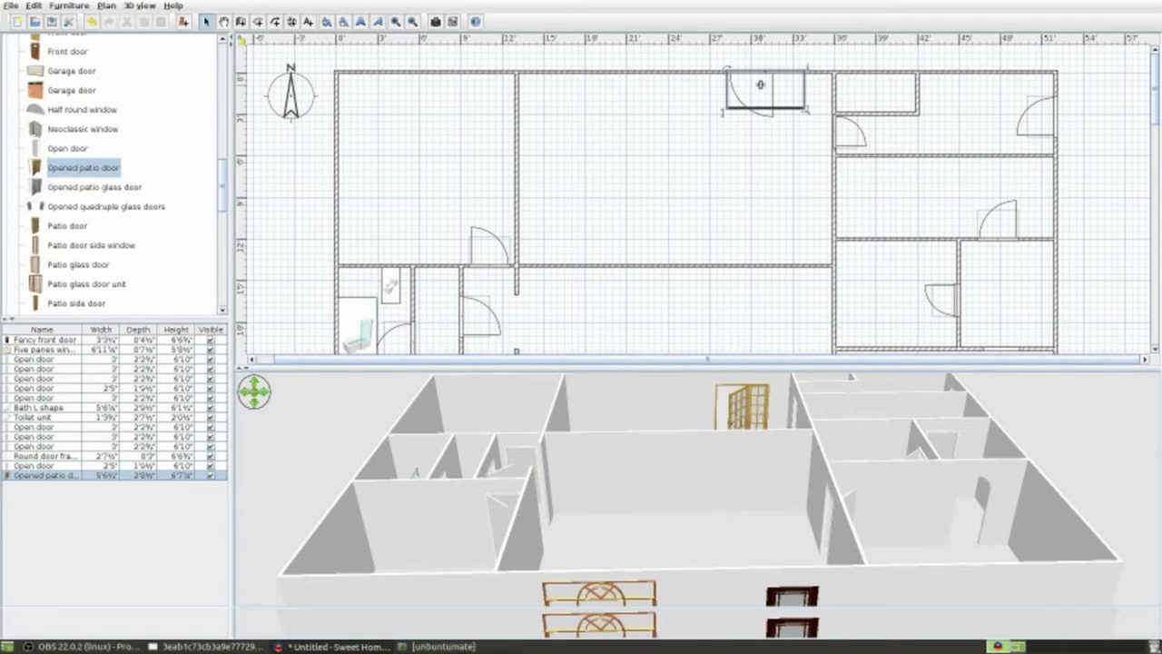
# - Move the 5'6¾" patio door back into the top wall, nudged slightly left
pyautogui.moveTo(766, 74); pyautogui.dragTo(754, 94)
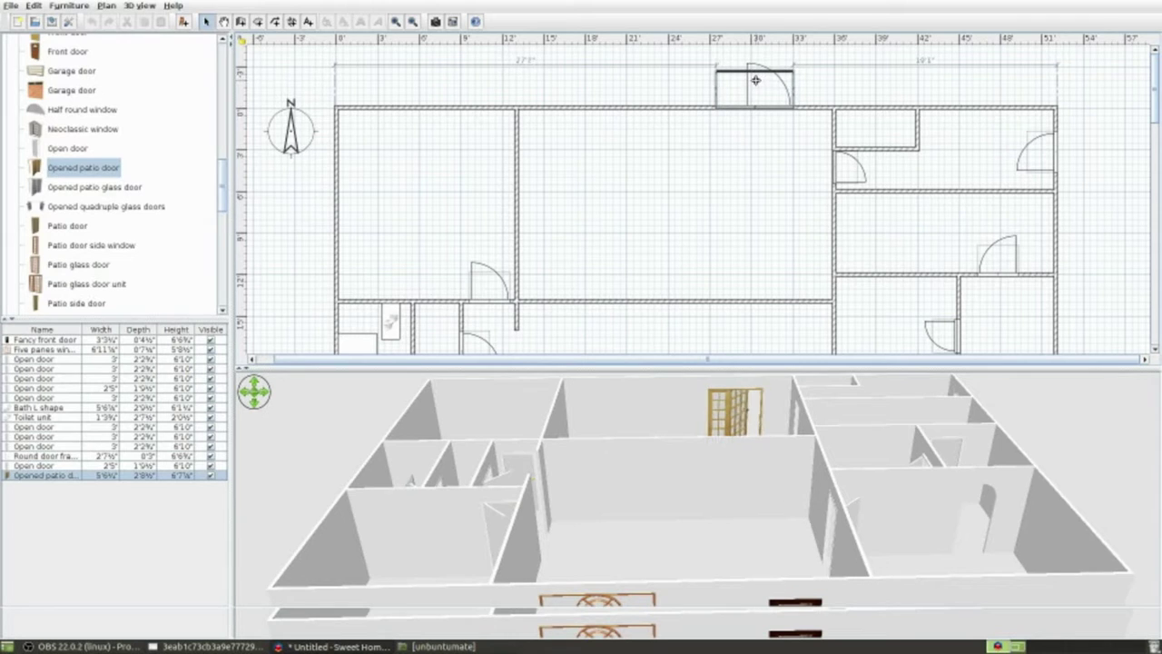
pyautogui.moveTo(754, 94); pyautogui.dragTo(748, 107)
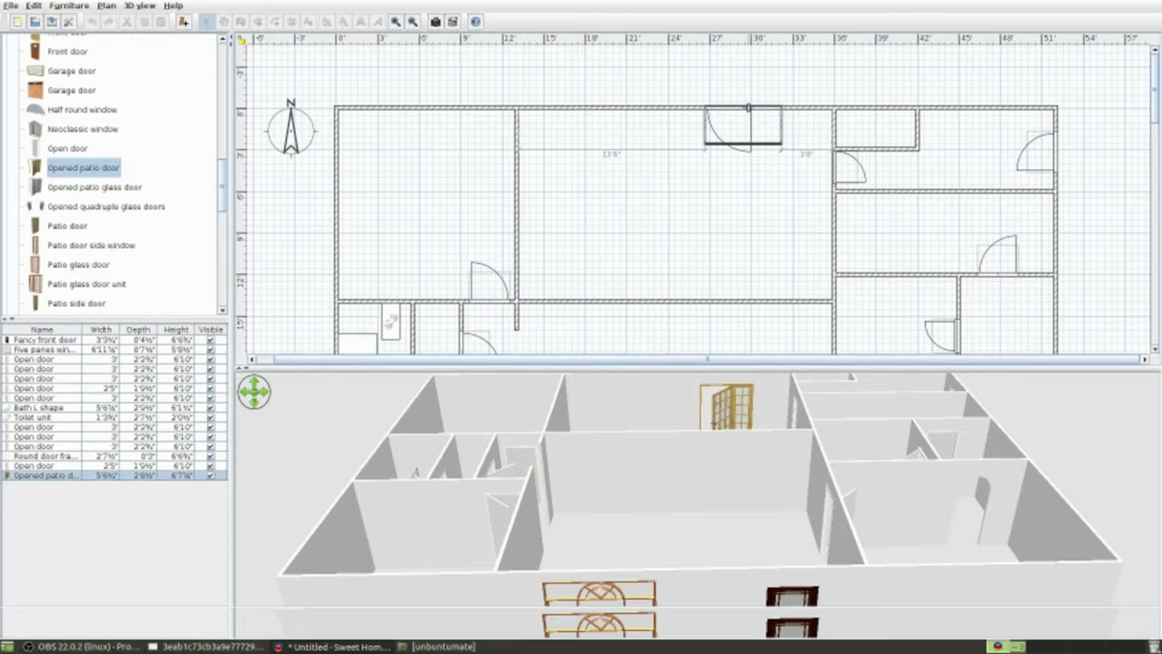
pyautogui.moveTo(748, 107); pyautogui.dragTo(744, 107)
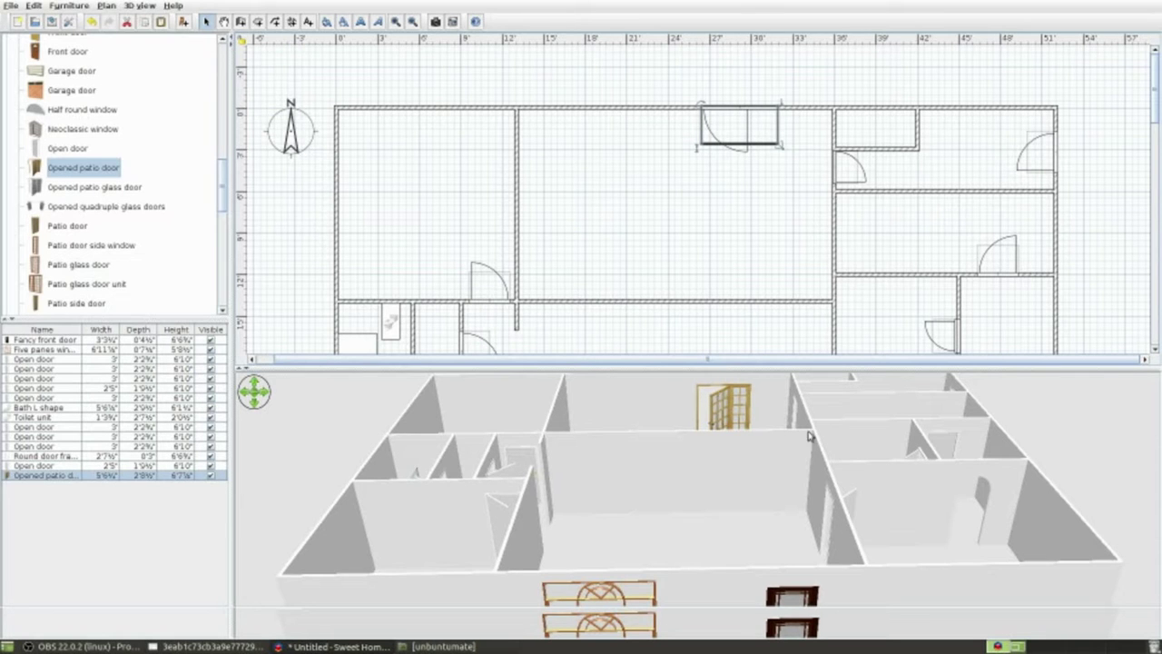
pyautogui.moveTo(820, 454)
pyautogui.mouseDown()
pyautogui.moveTo(900, 471)
pyautogui.moveTo(750, 477)
pyautogui.mouseUp()
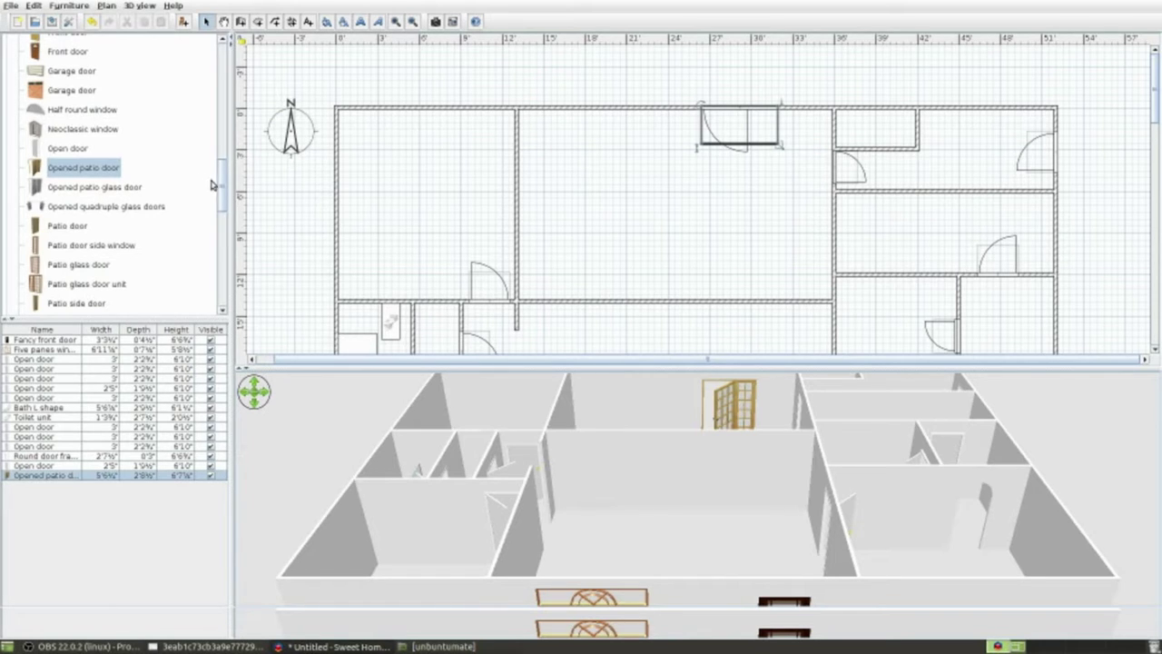
pyautogui.moveTo(224, 187); pyautogui.dragTo(225, 204)
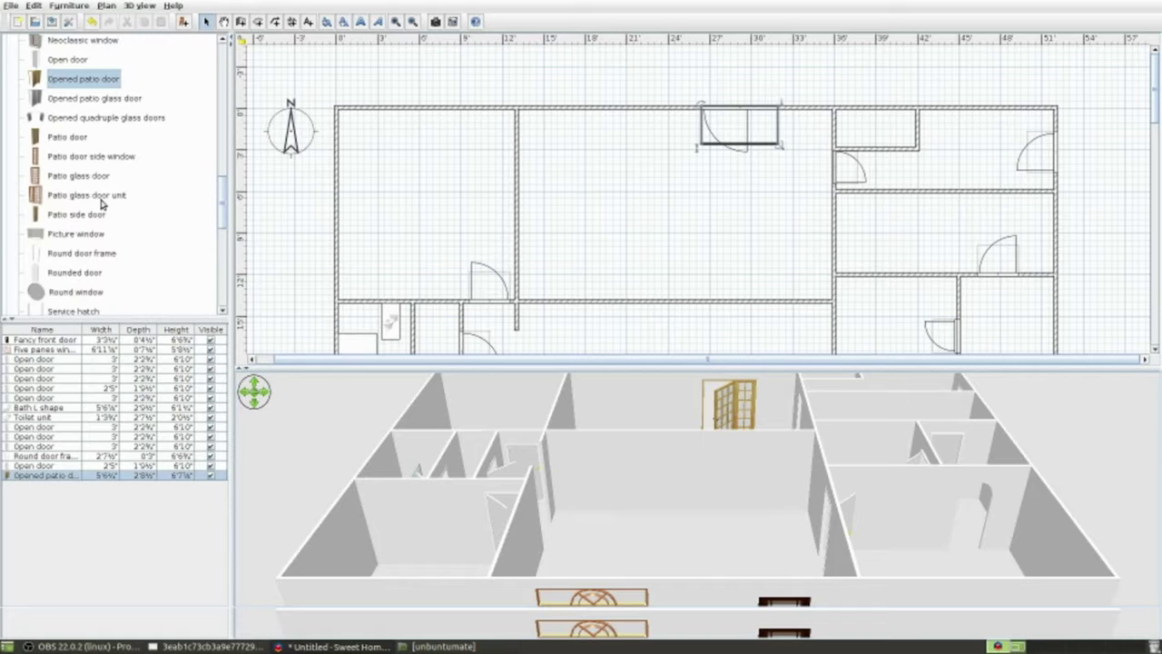
pyautogui.moveTo(86, 283)
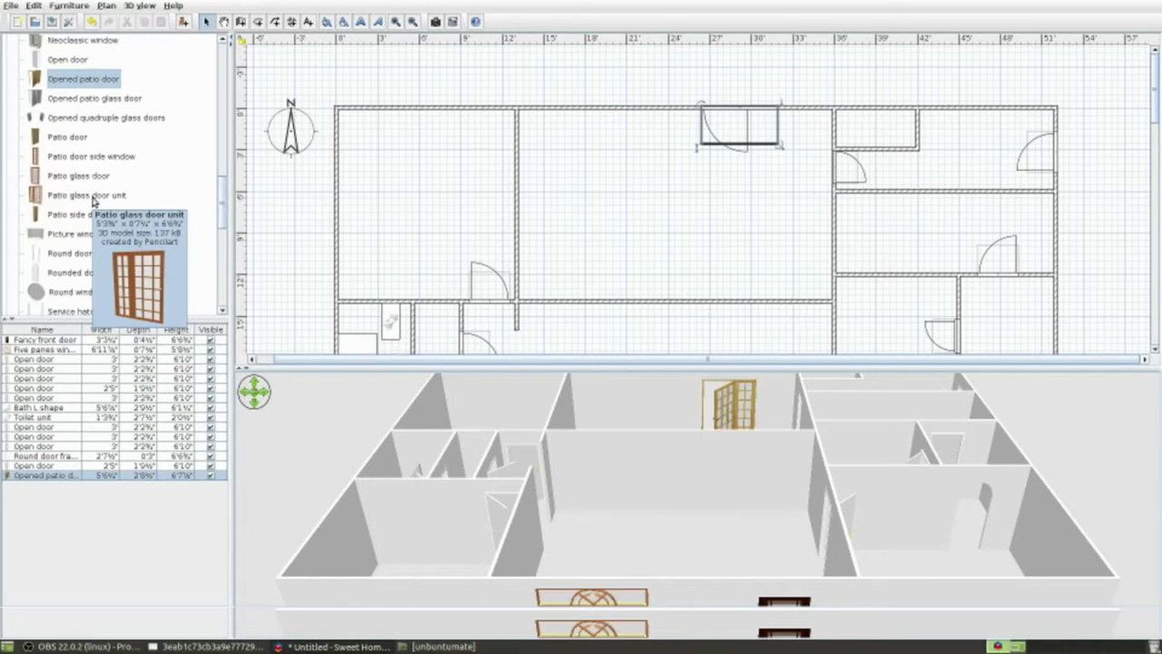
pyautogui.moveTo(223, 210); pyautogui.dragTo(224, 234)
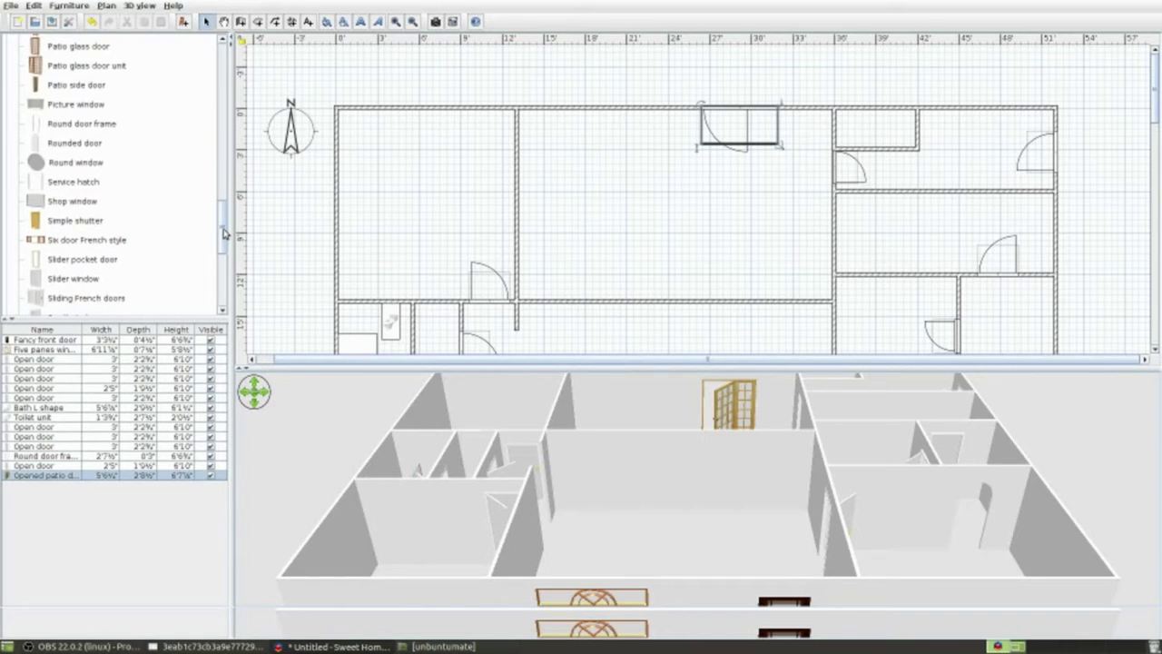
pyautogui.moveTo(224, 234); pyautogui.dragTo(211, 284)
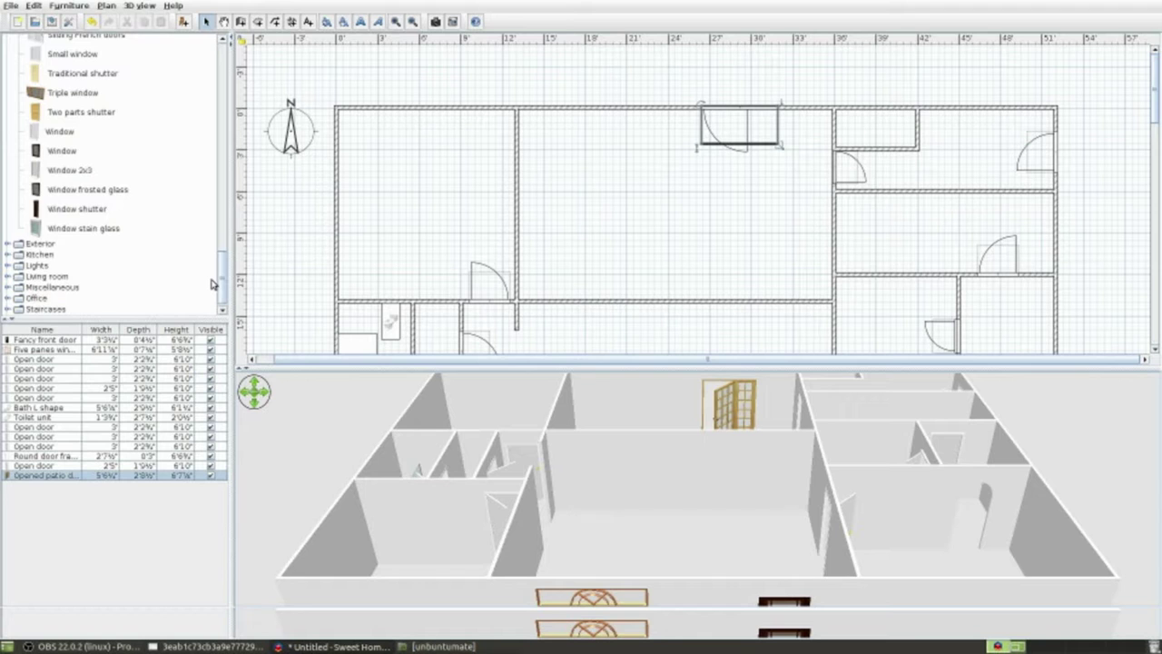
pyautogui.scroll(2, 211, 284)
pyautogui.scroll(1, 211, 285)
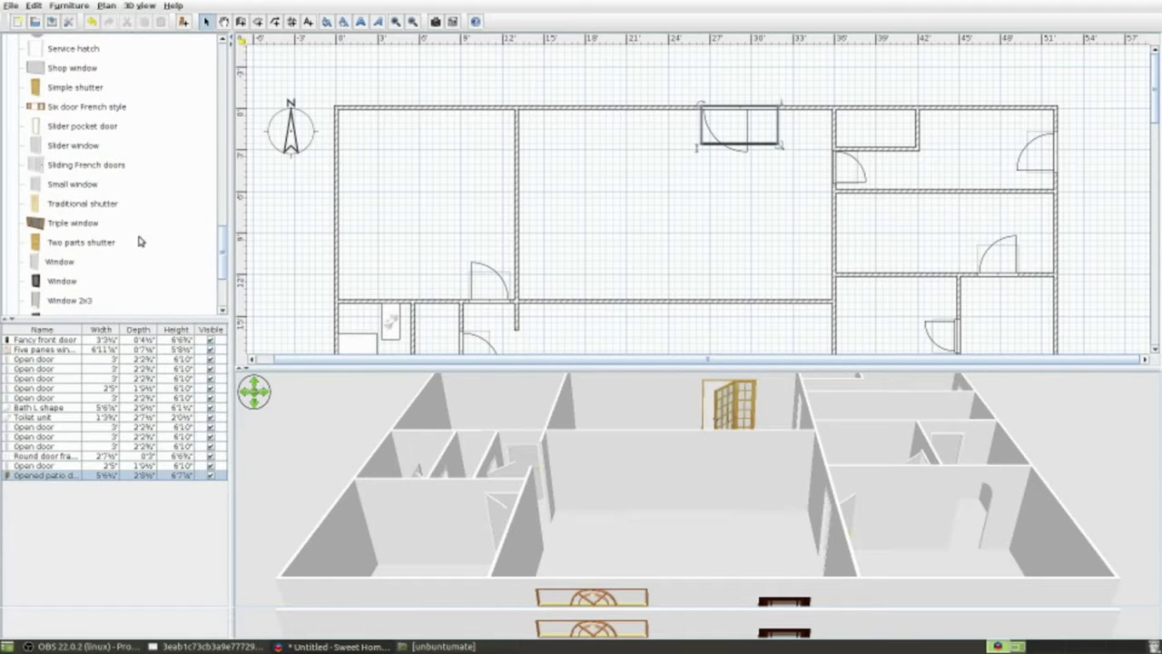
pyautogui.click(67, 108)
pyautogui.moveTo(67, 108); pyautogui.dragTo(563, 315)
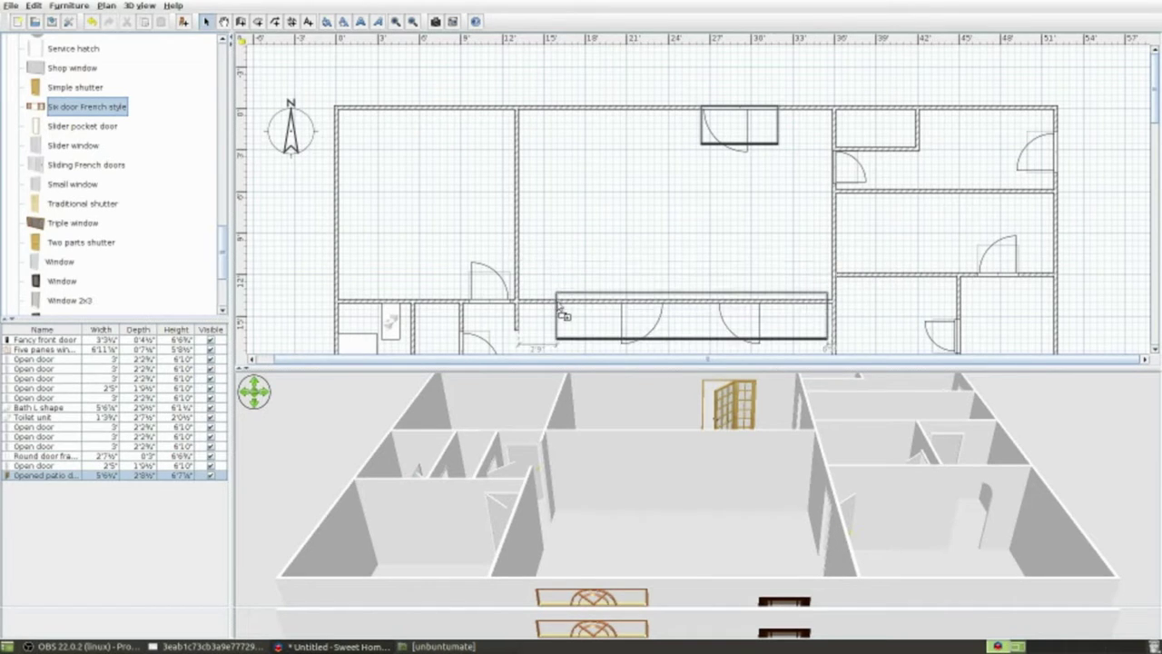
pyautogui.moveTo(562, 315); pyautogui.dragTo(568, 315)
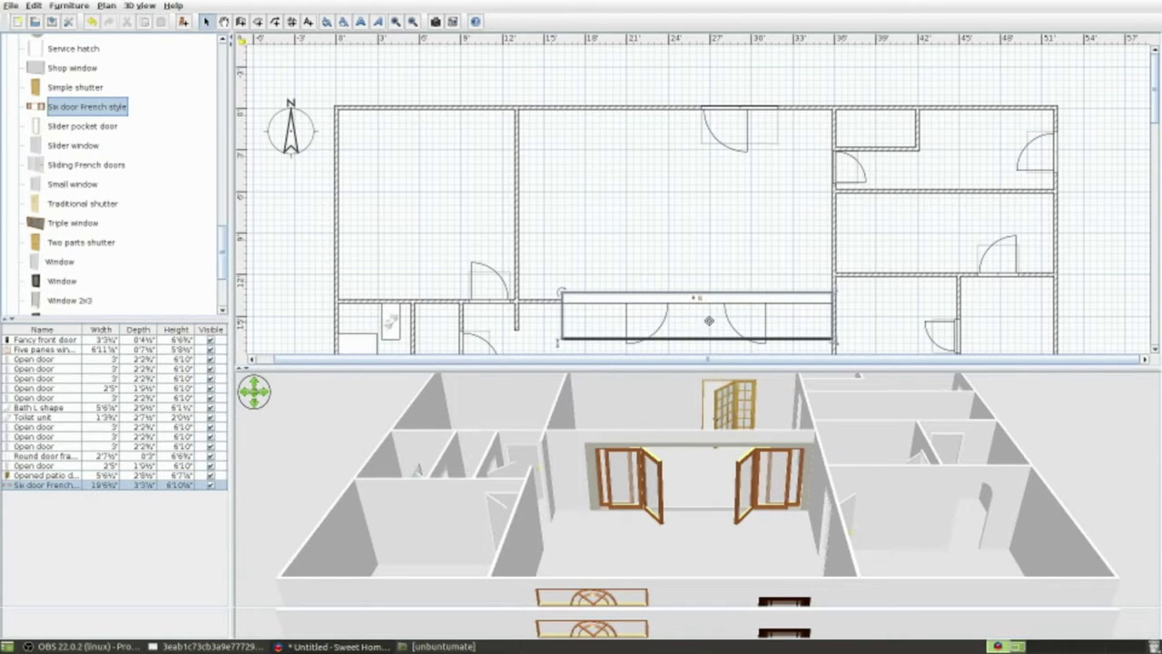
pyautogui.click(680, 300)
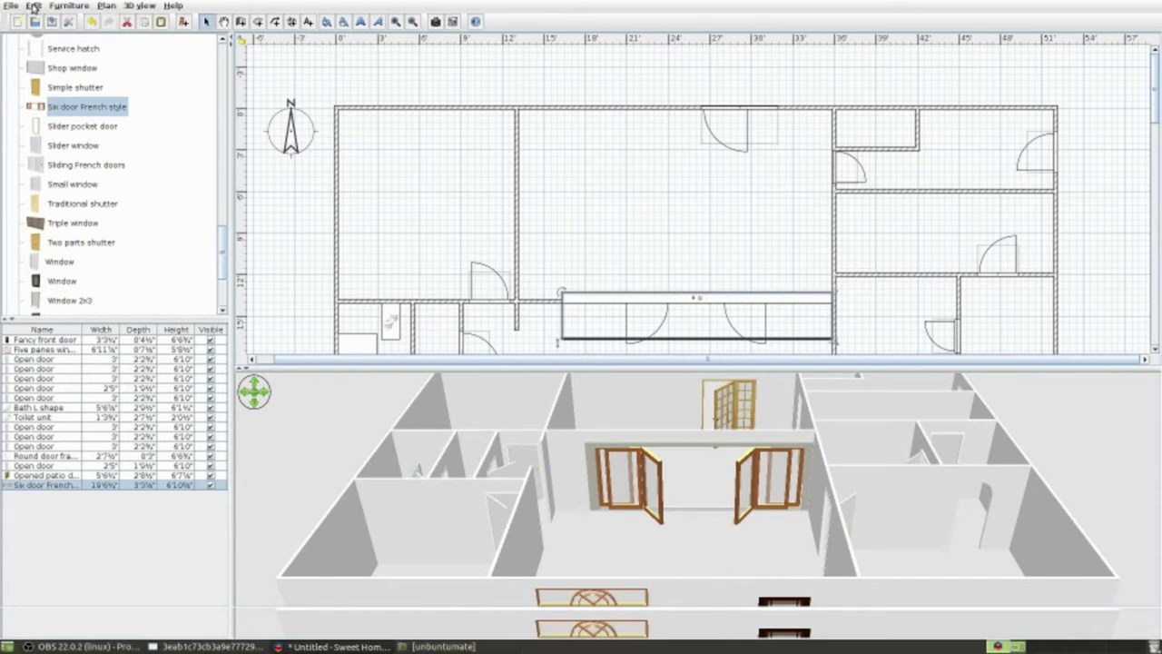
pyautogui.hotkey('ctrl', 'z')
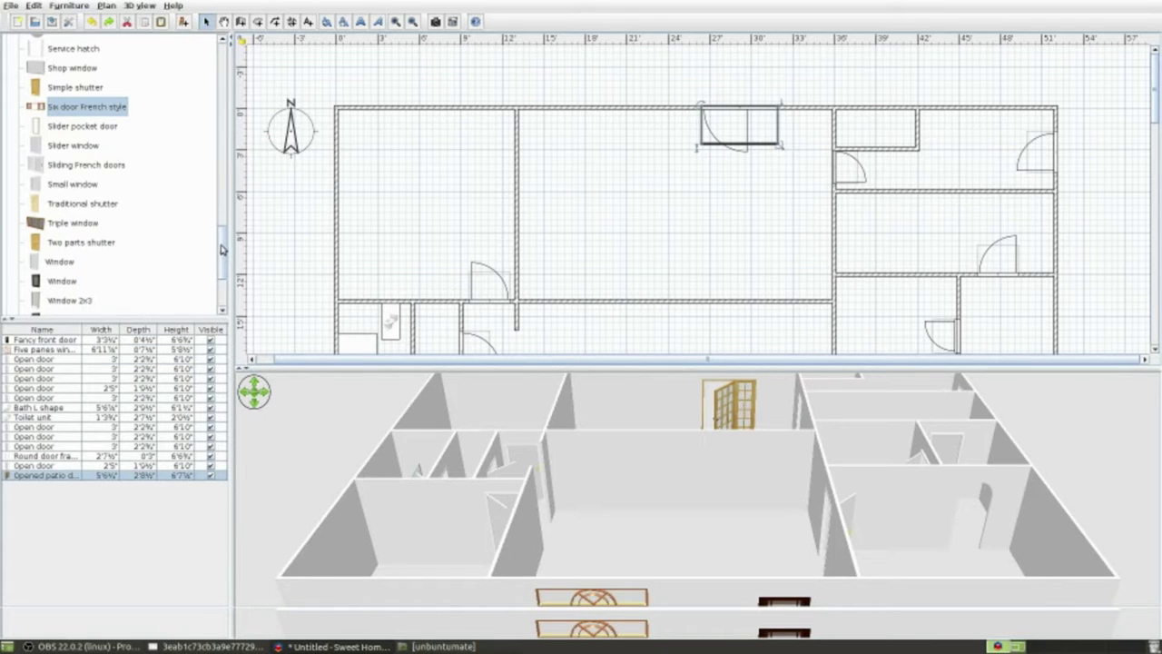
pyautogui.moveTo(221, 250); pyautogui.dragTo(228, 260)
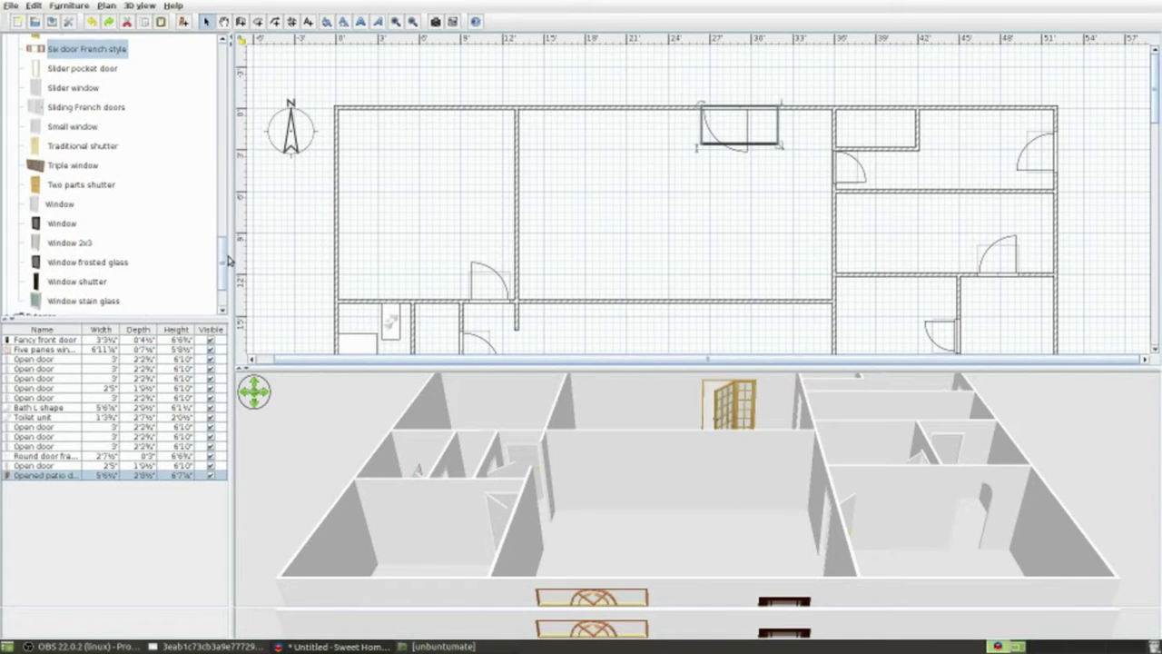
# - Scroll the catalog to the patio and glass door models and enlarge the floor plan area
pyautogui.moveTo(228, 261); pyautogui.dragTo(225, 231)
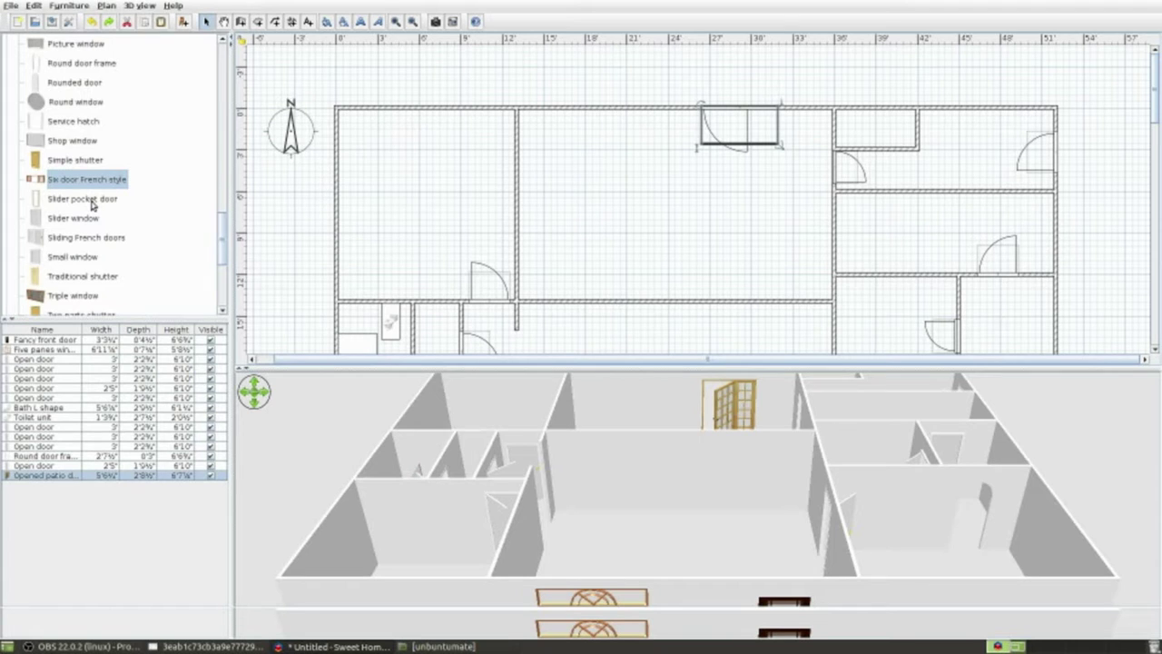
pyautogui.moveTo(225, 234); pyautogui.dragTo(225, 194)
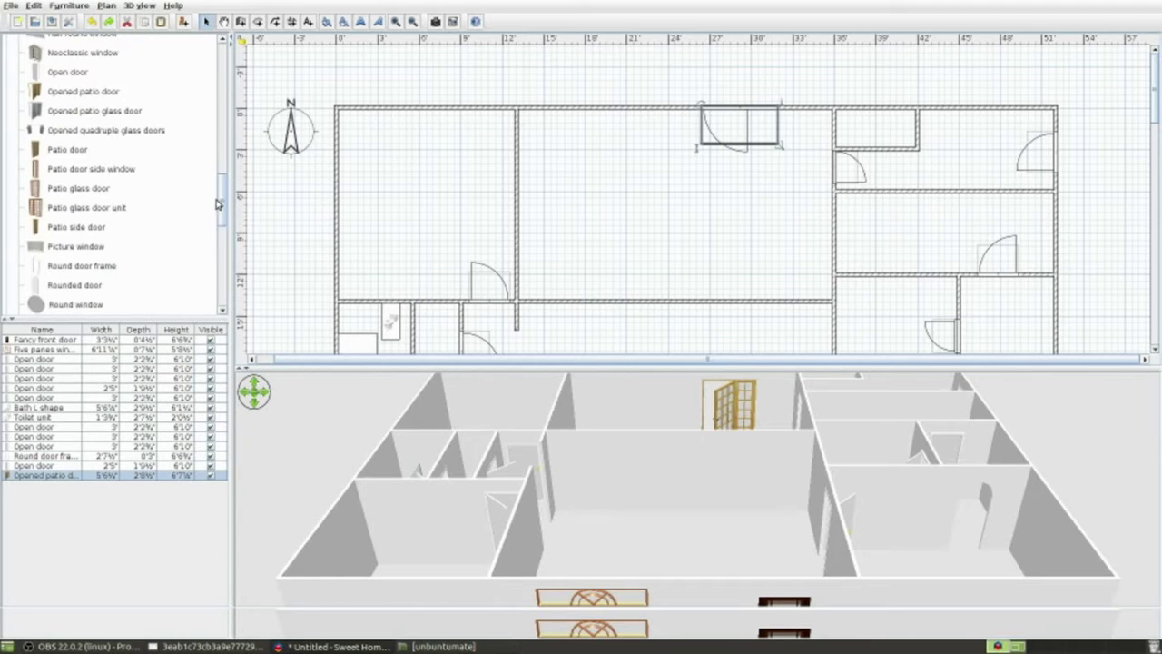
pyautogui.moveTo(225, 201); pyautogui.dragTo(226, 196)
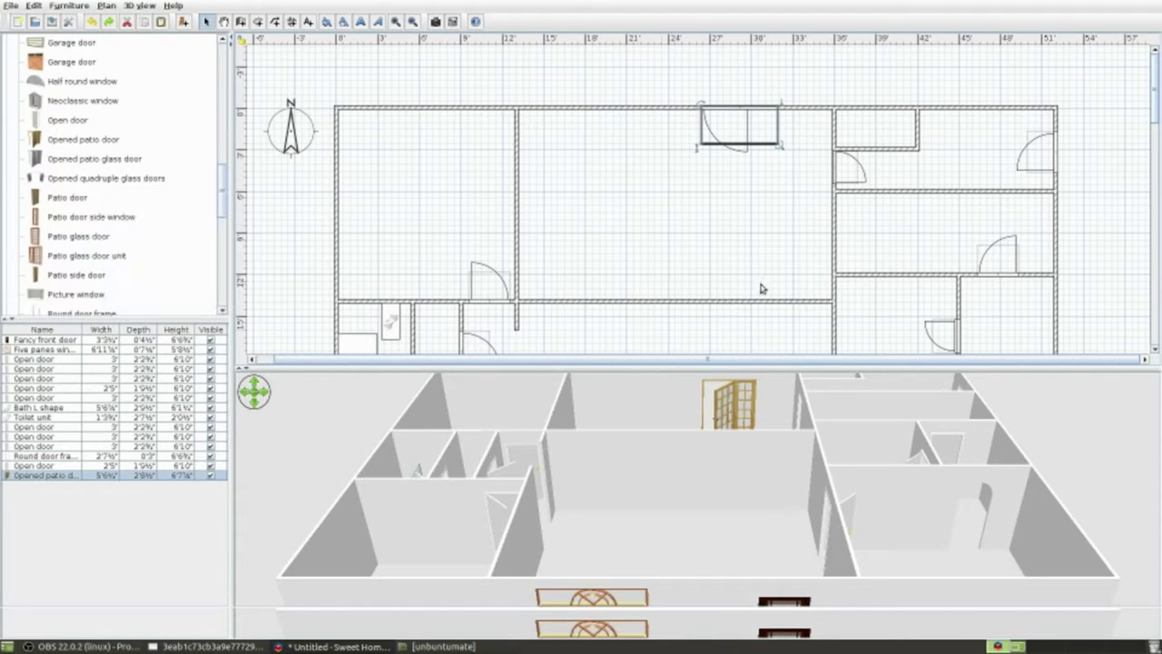
pyautogui.moveTo(609, 362); pyautogui.dragTo(609, 448)
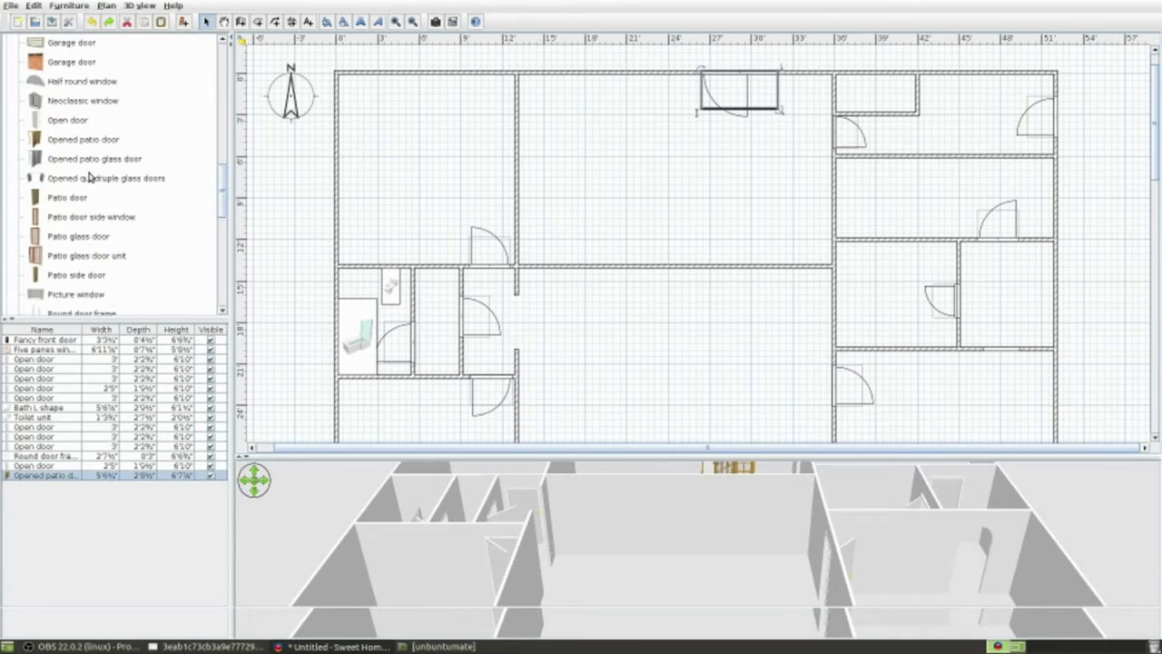
pyautogui.moveTo(107, 178)
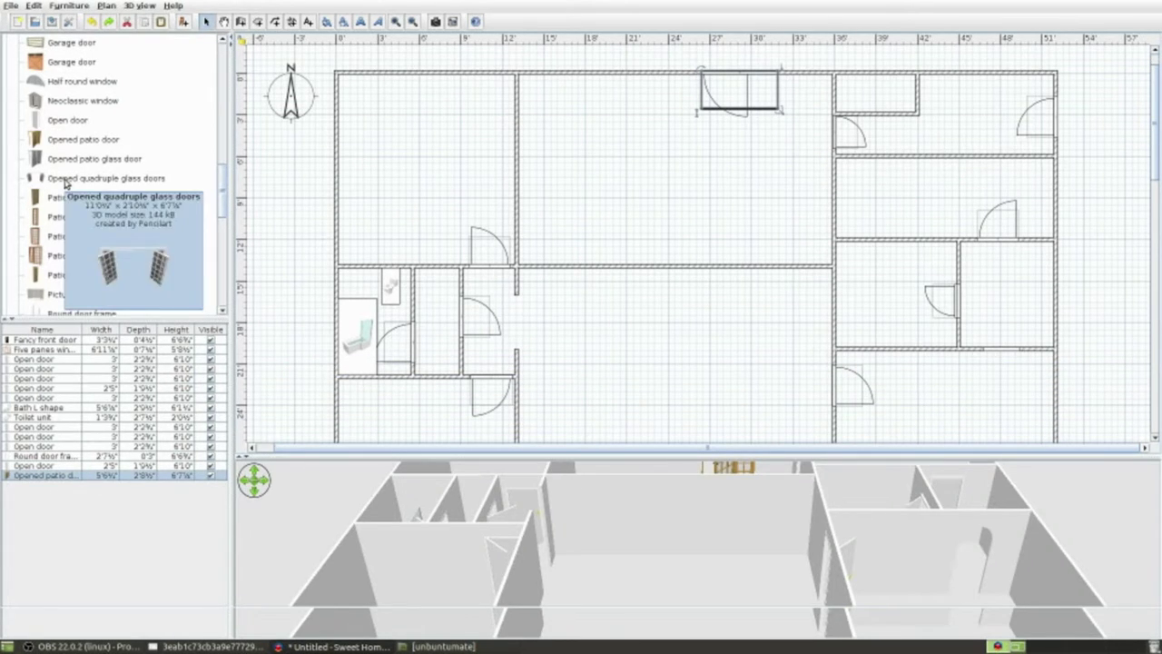
# - Set 11'0¾" Opened quadruple glass doors into the wall between the two central rooms
pyautogui.moveTo(65, 182); pyautogui.dragTo(660, 256)
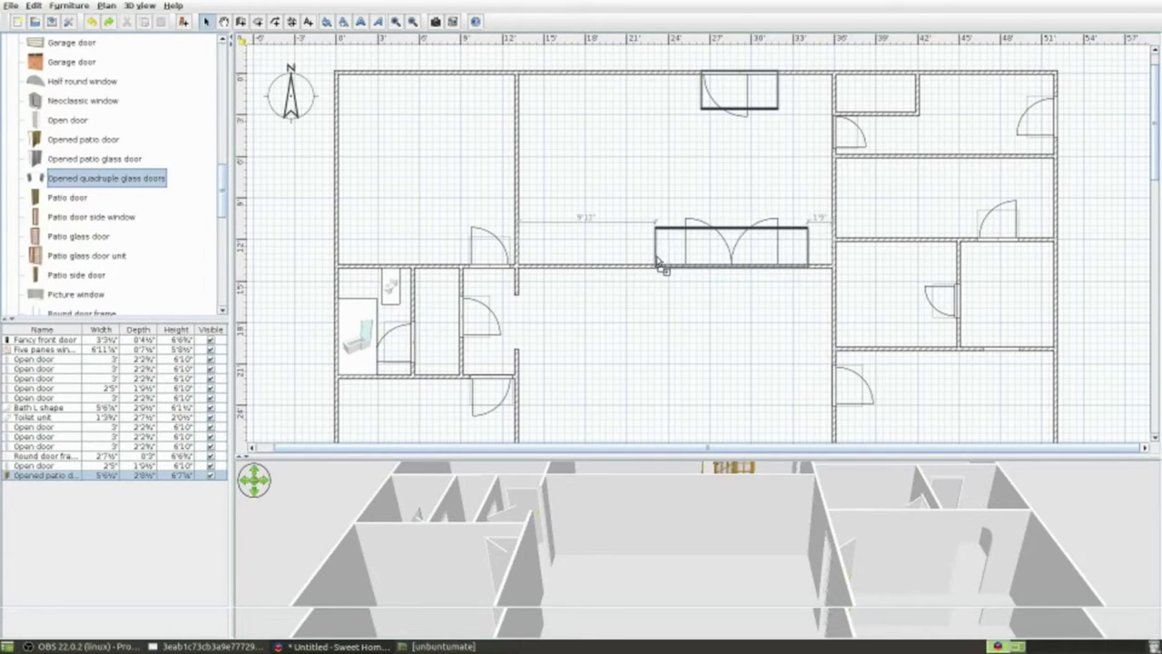
pyautogui.moveTo(660, 257)
pyautogui.mouseDown()
pyautogui.moveTo(664, 281)
pyautogui.moveTo(660, 270)
pyautogui.mouseUp()
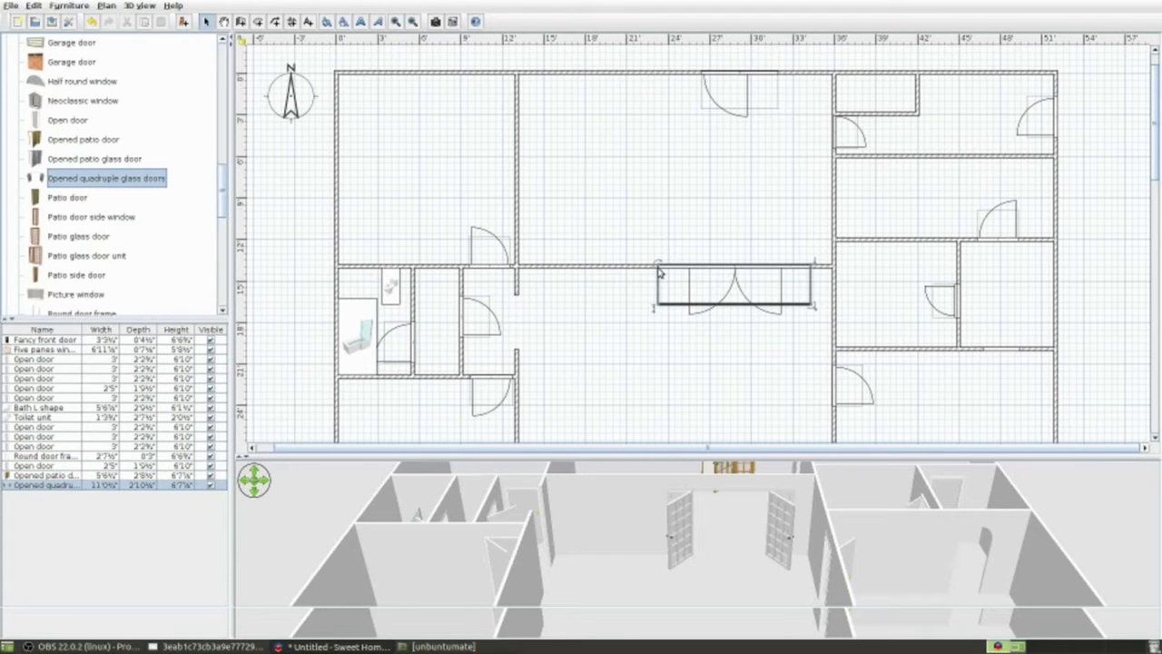
pyautogui.moveTo(825, 528)
pyautogui.mouseDown()
pyautogui.moveTo(854, 504)
pyautogui.moveTo(833, 485)
pyautogui.mouseUp()
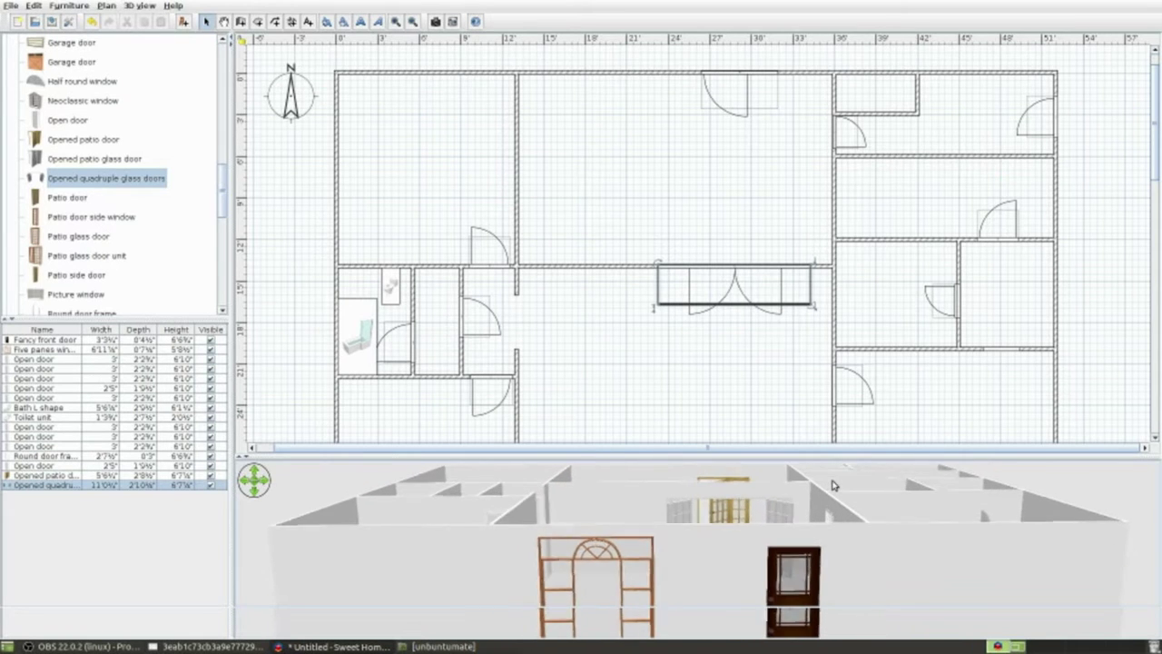
# - Enlarge and orbit the 3D view to inspect the whole house, then restore plan space
pyautogui.moveTo(832, 486); pyautogui.dragTo(820, 506)
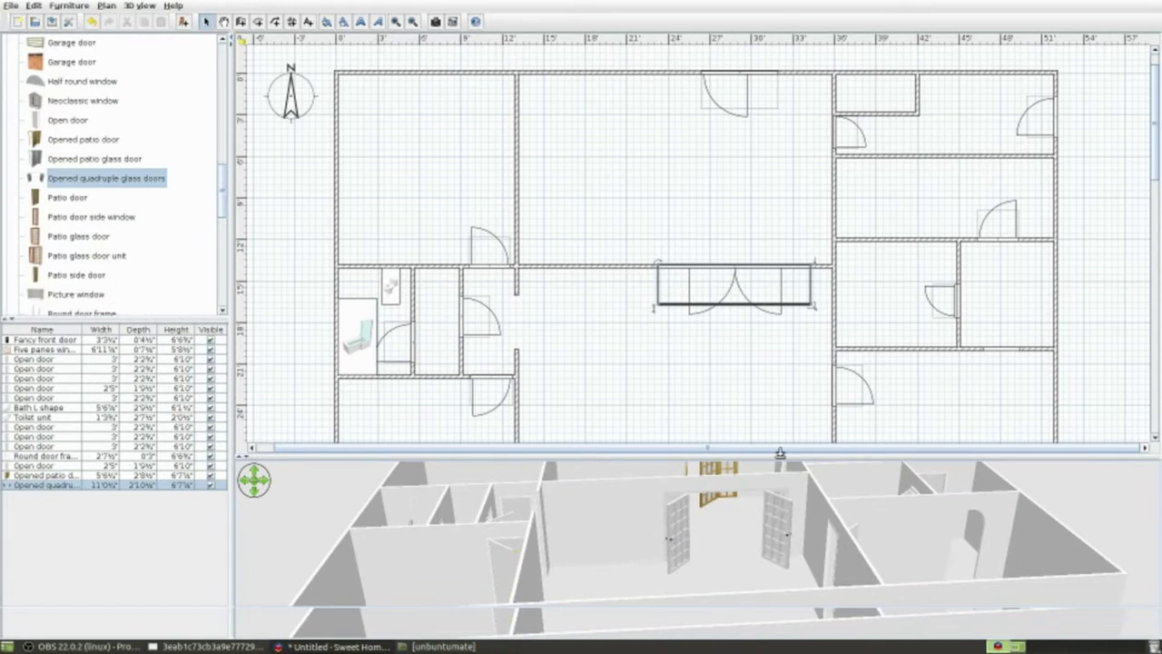
pyautogui.moveTo(780, 452); pyautogui.dragTo(781, 178)
pyautogui.moveTo(809, 304); pyautogui.dragTo(804, 447)
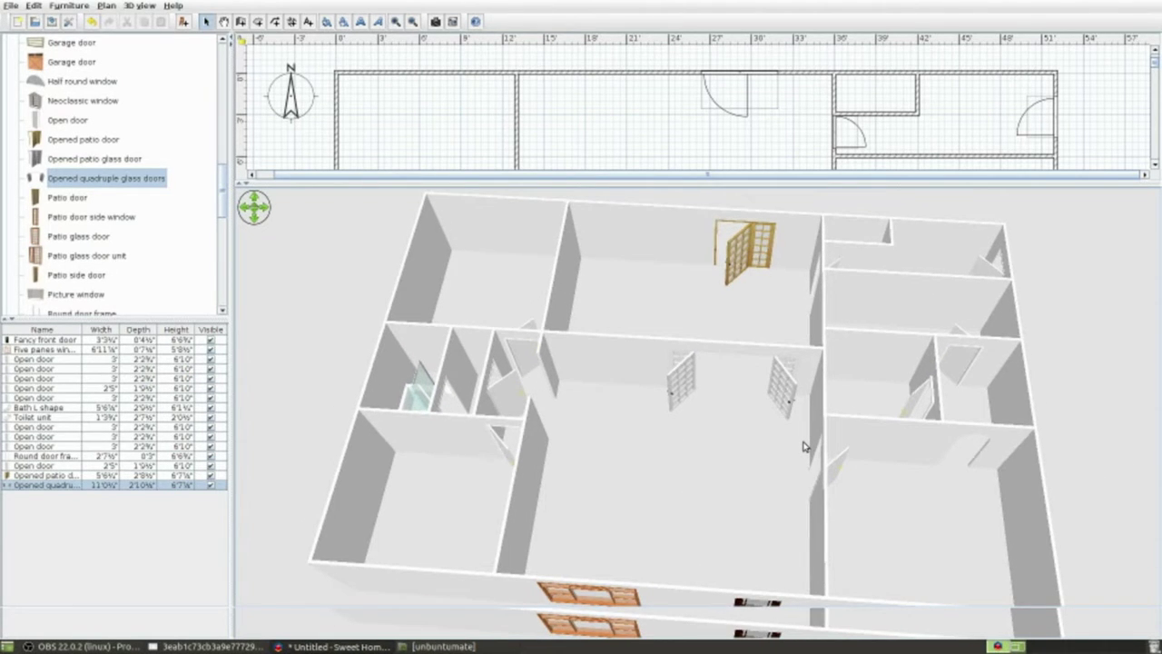
pyautogui.moveTo(803, 447)
pyautogui.mouseDown()
pyautogui.moveTo(791, 440)
pyautogui.moveTo(939, 371)
pyautogui.moveTo(976, 386)
pyautogui.mouseUp()
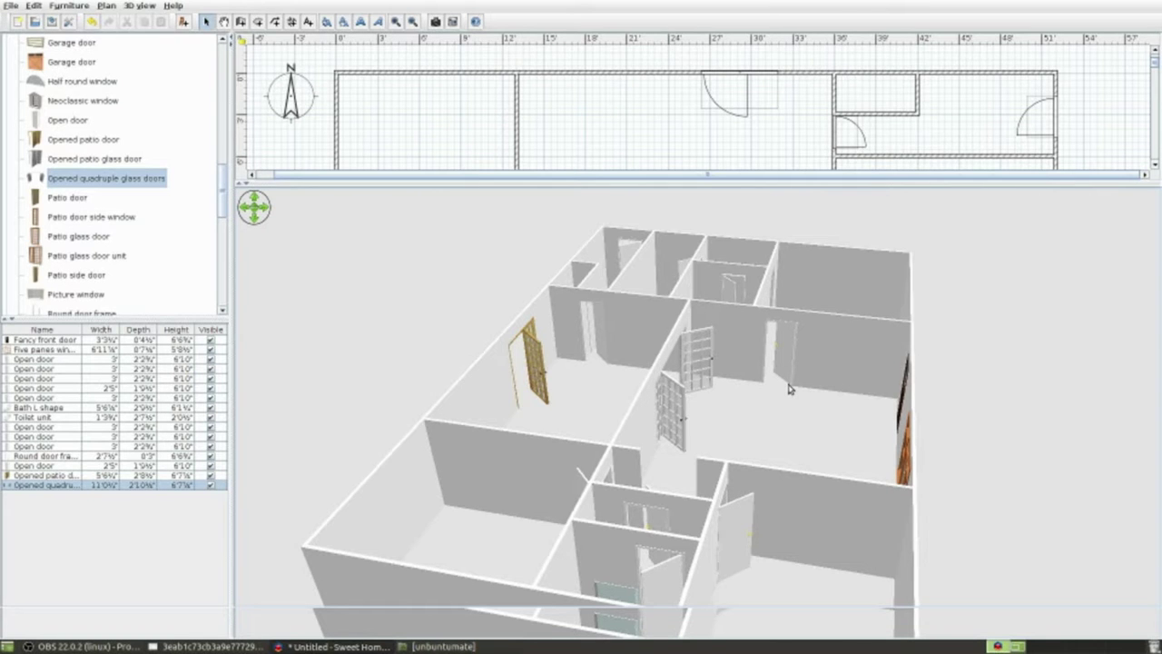
pyautogui.moveTo(678, 298)
pyautogui.mouseDown()
pyautogui.moveTo(708, 326)
pyautogui.moveTo(750, 311)
pyautogui.moveTo(890, 352)
pyautogui.moveTo(868, 356)
pyautogui.moveTo(902, 332)
pyautogui.moveTo(899, 322)
pyautogui.moveTo(799, 328)
pyautogui.moveTo(556, 356)
pyautogui.moveTo(518, 333)
pyautogui.moveTo(552, 309)
pyautogui.moveTo(565, 309)
pyautogui.moveTo(525, 338)
pyautogui.moveTo(510, 333)
pyautogui.mouseUp()
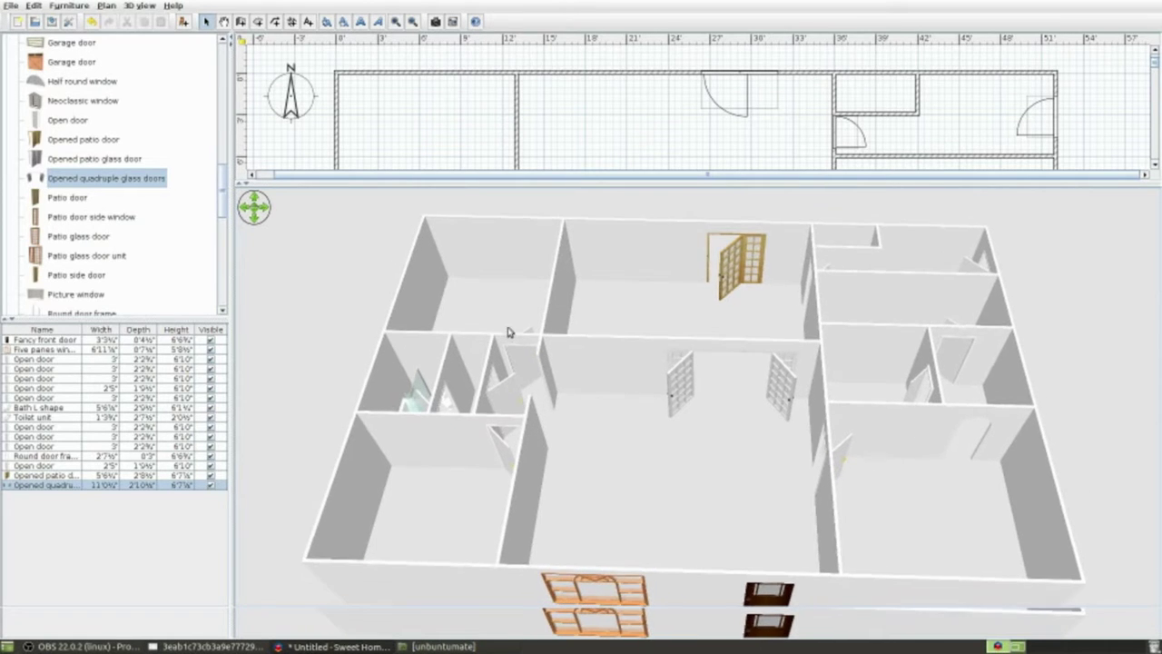
pyautogui.moveTo(563, 180); pyautogui.dragTo(563, 343)
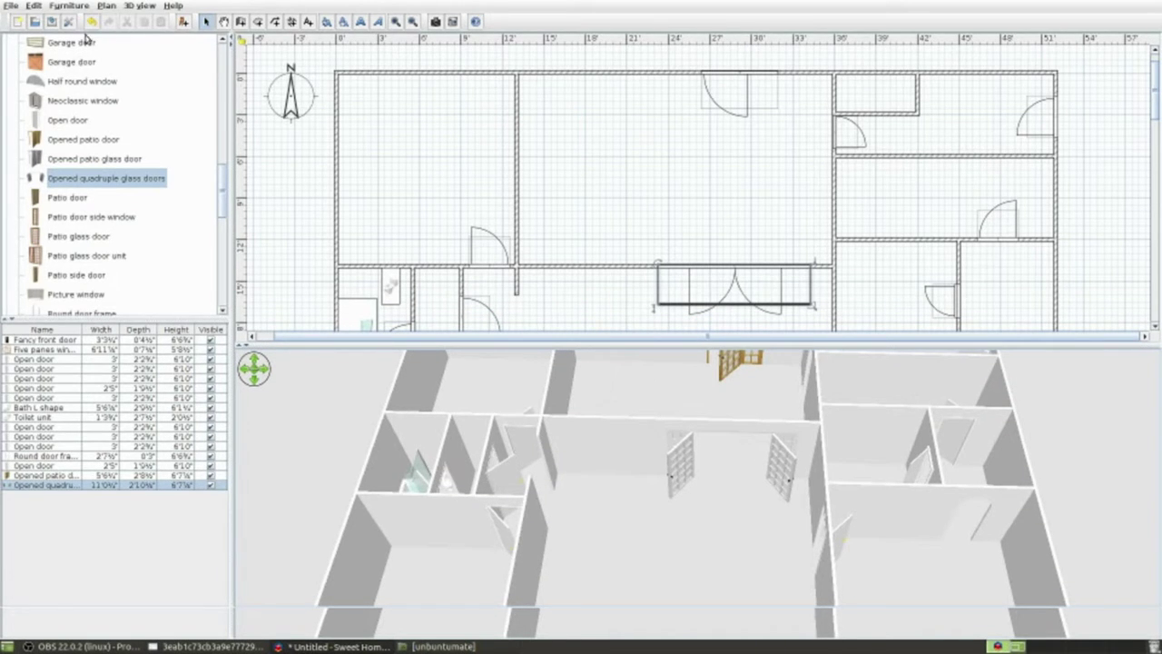
# - Draw a wall in the upper-left room dropping from the top wall, angling diagonally to its right wall
pyautogui.click(241, 20)
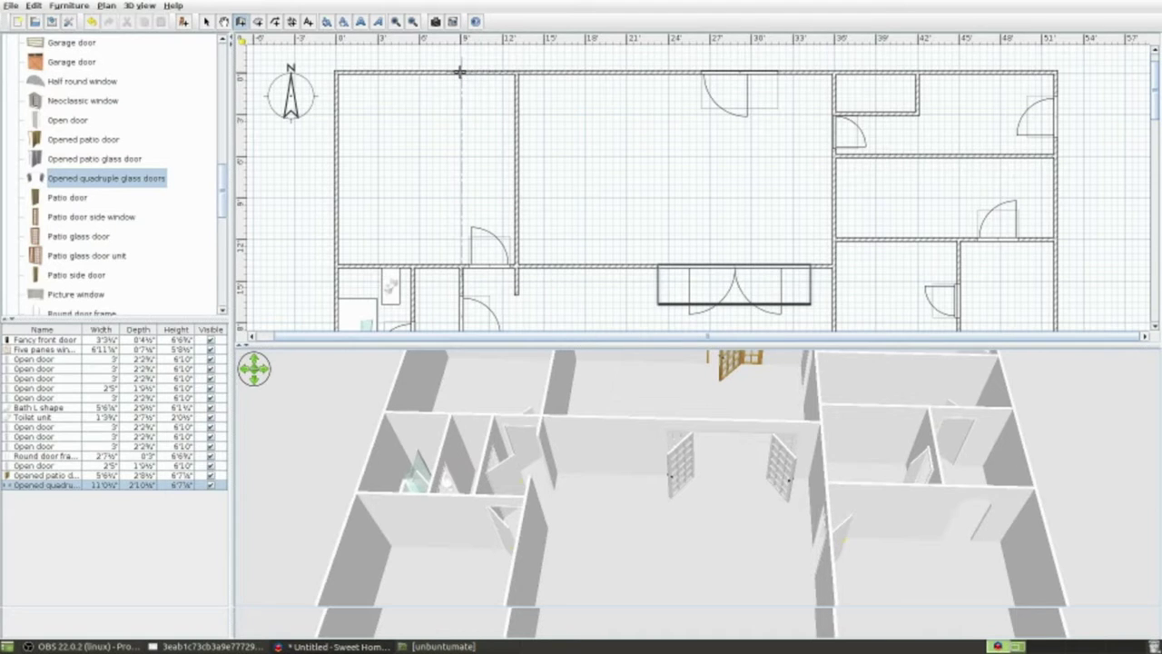
pyautogui.click(459, 72)
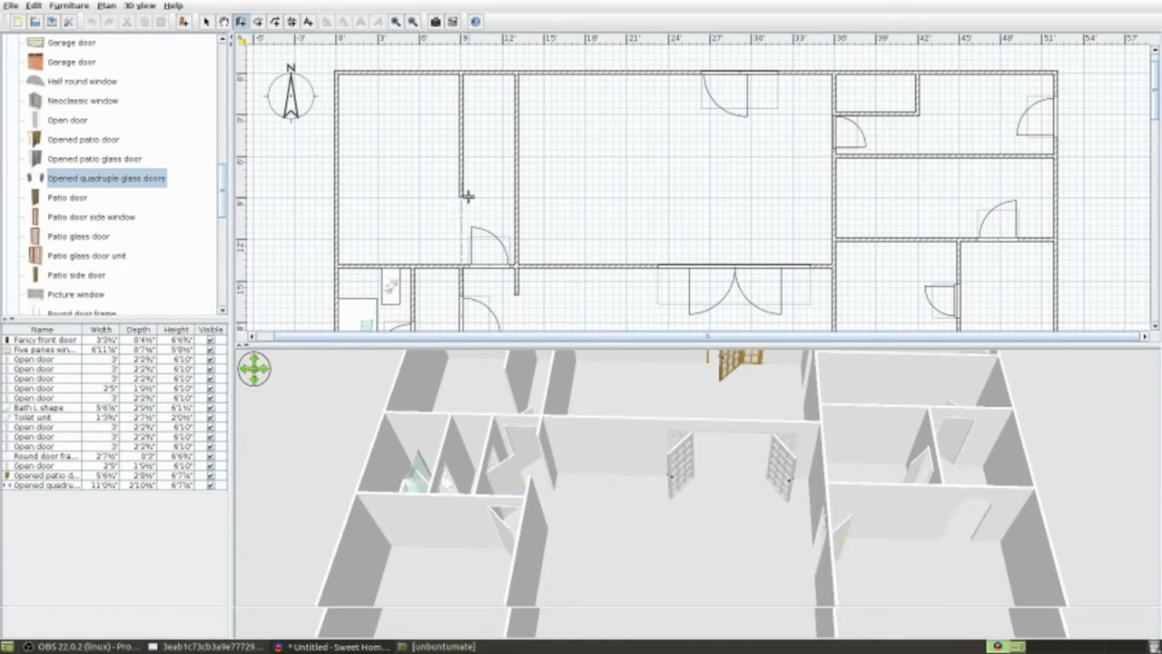
pyautogui.click(462, 194)
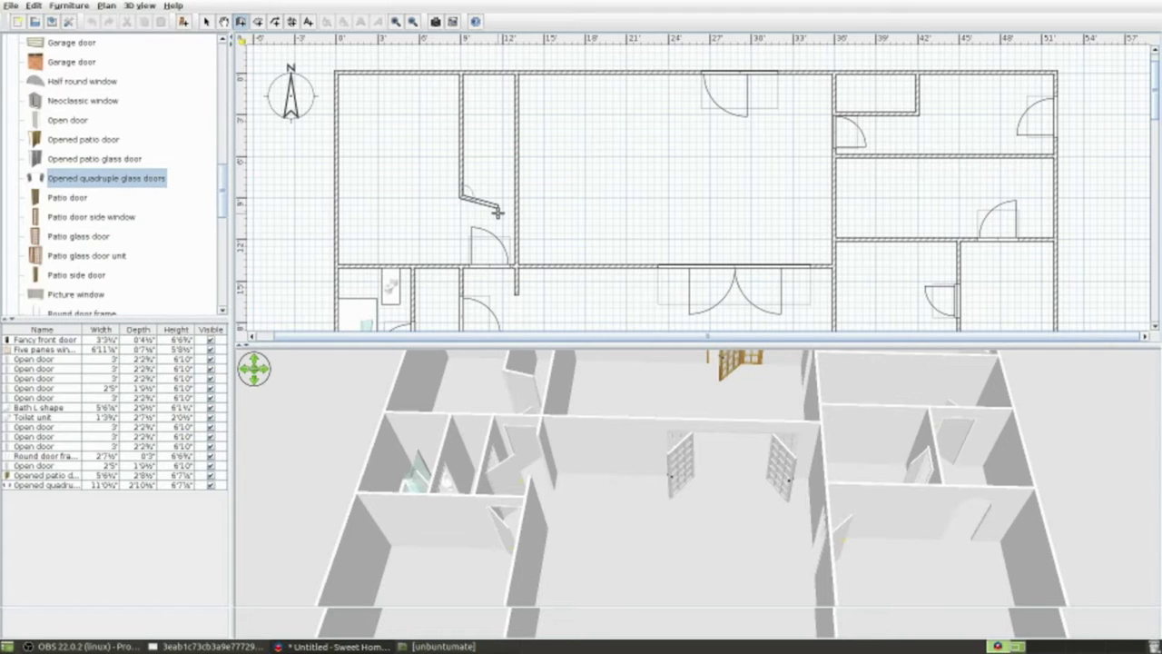
pyautogui.press('Escape')
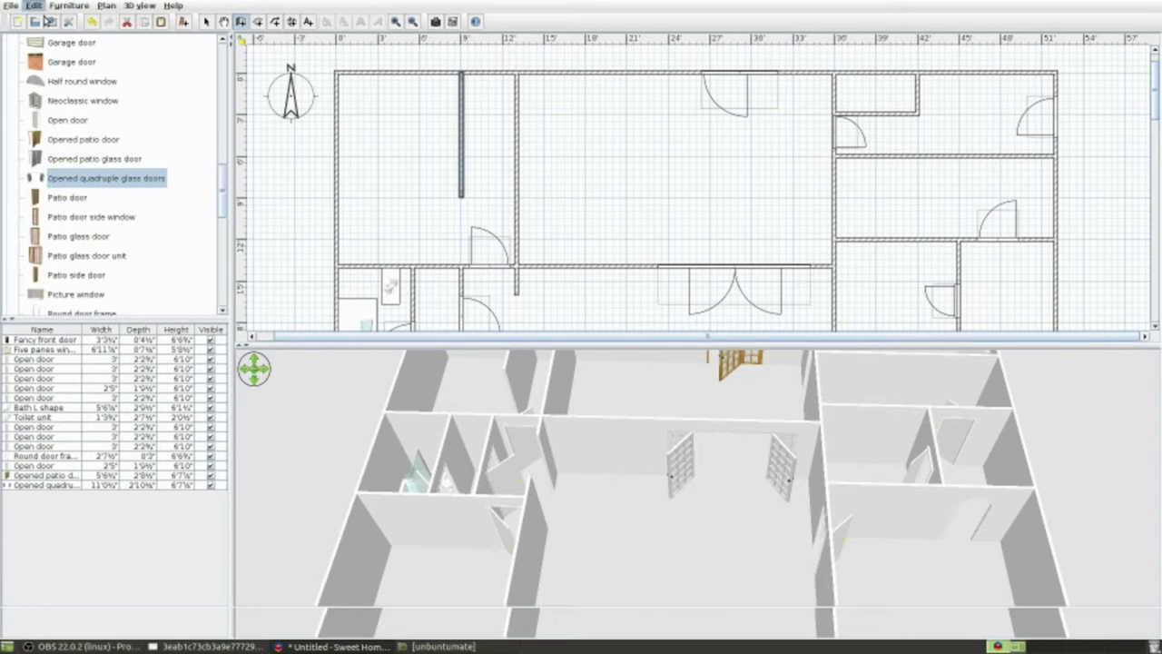
pyautogui.hotkey('ctrl', 'z')
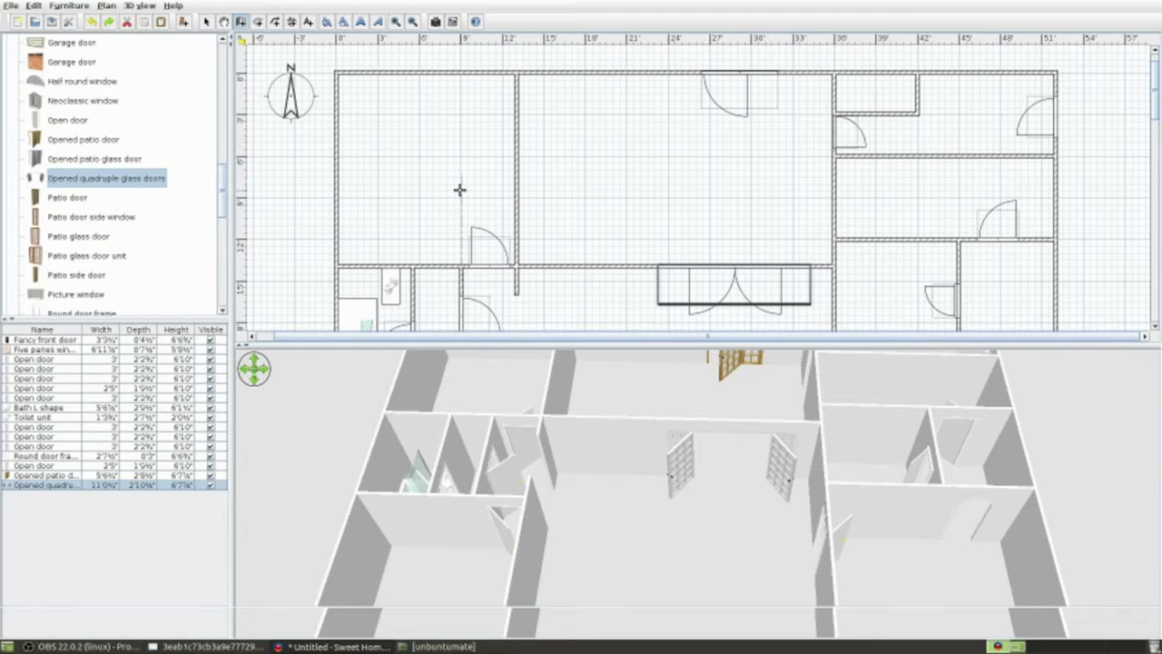
pyautogui.click(461, 189)
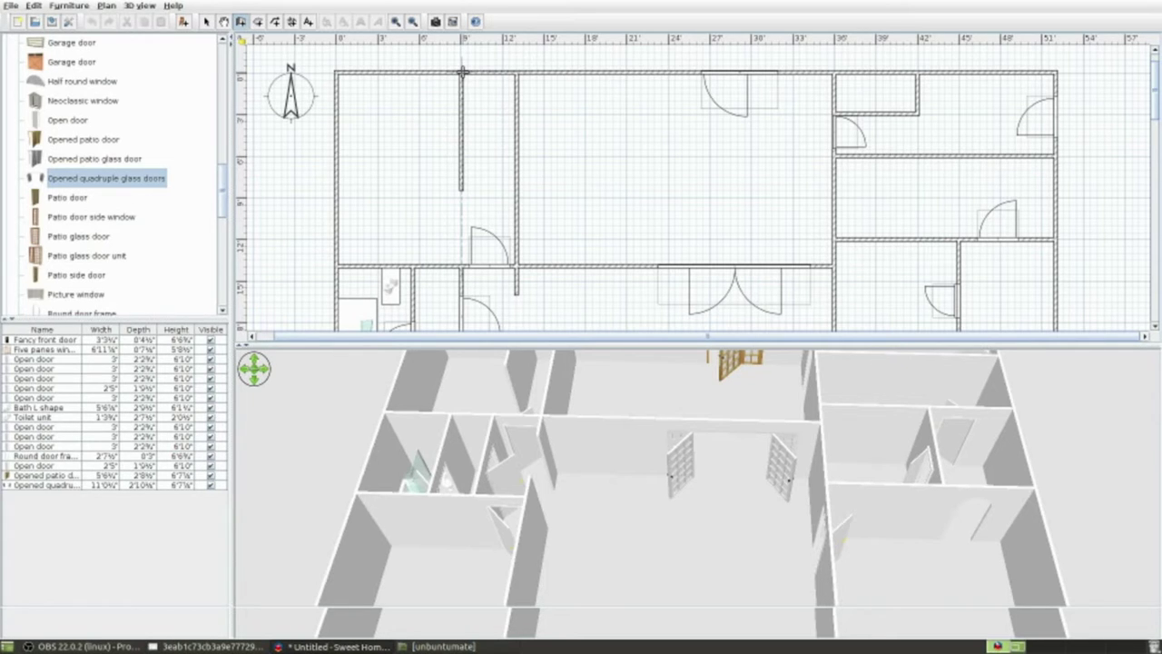
pyautogui.press('Escape')
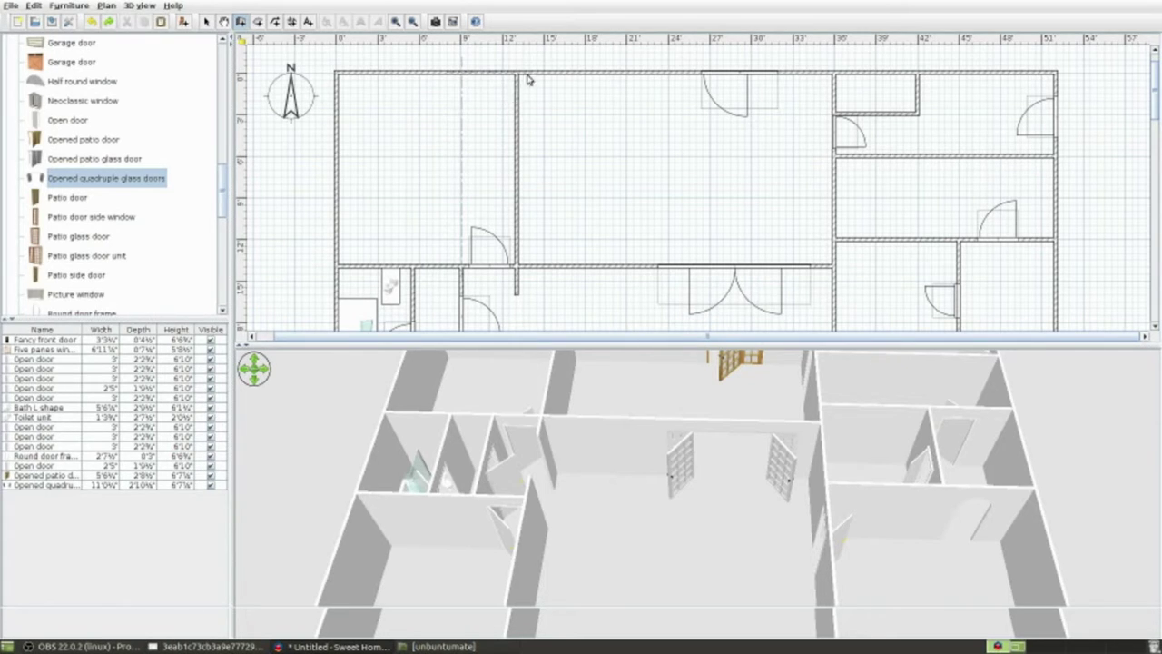
pyautogui.click(461, 73)
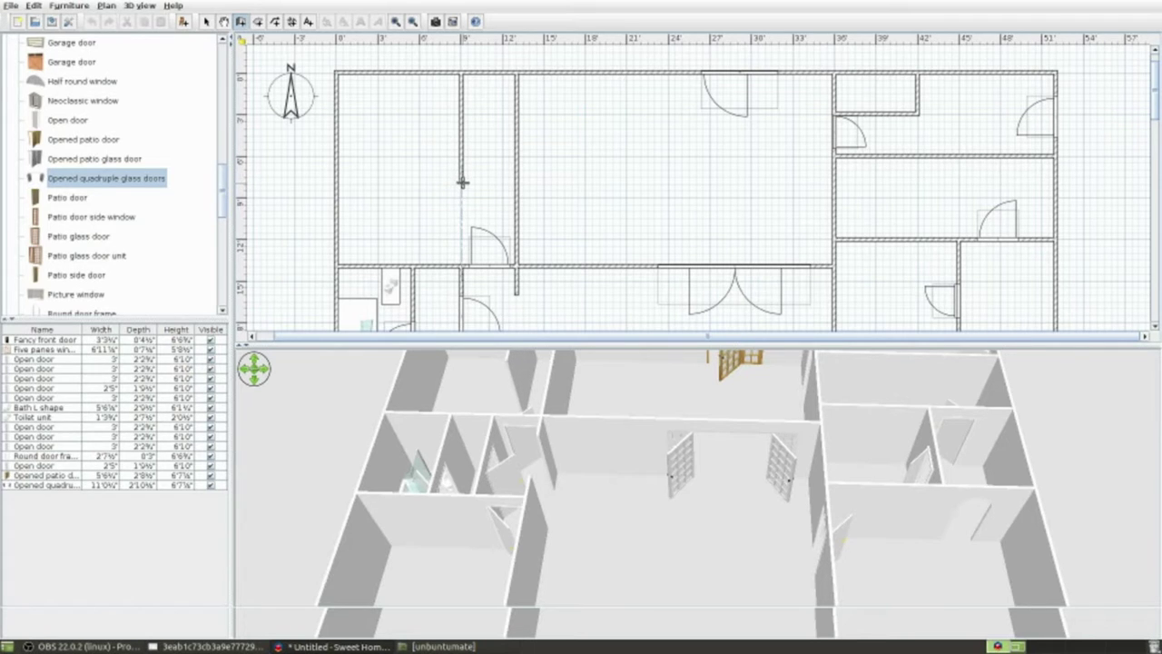
pyautogui.click(462, 182)
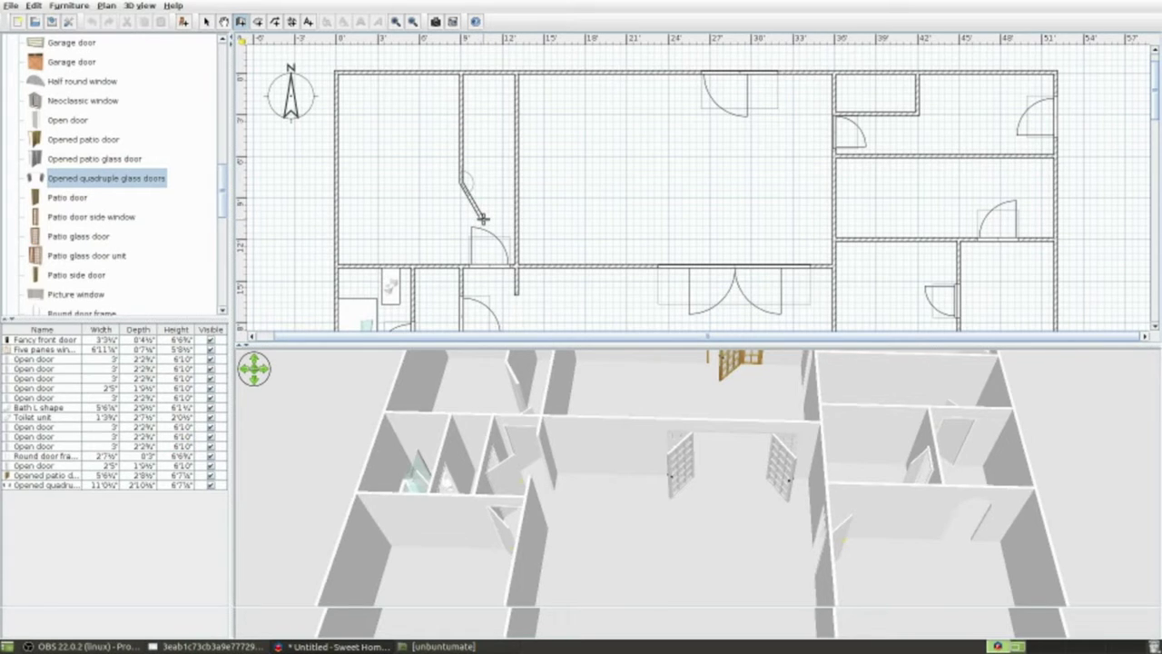
pyautogui.click(482, 219)
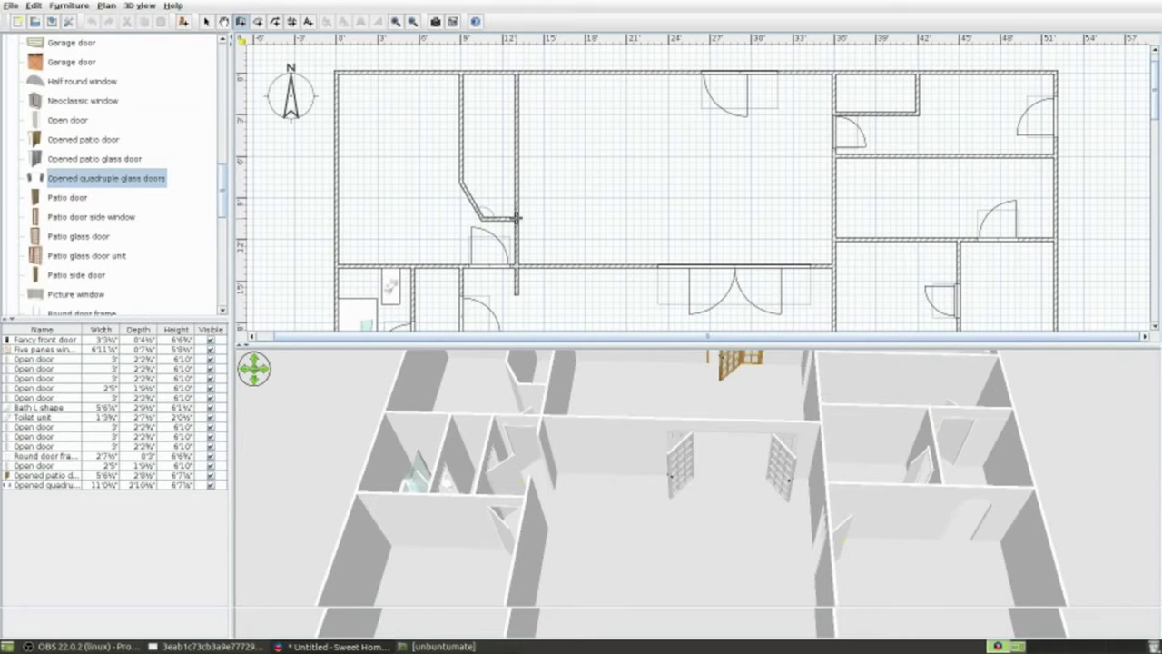
pyautogui.doubleClick(516, 218)
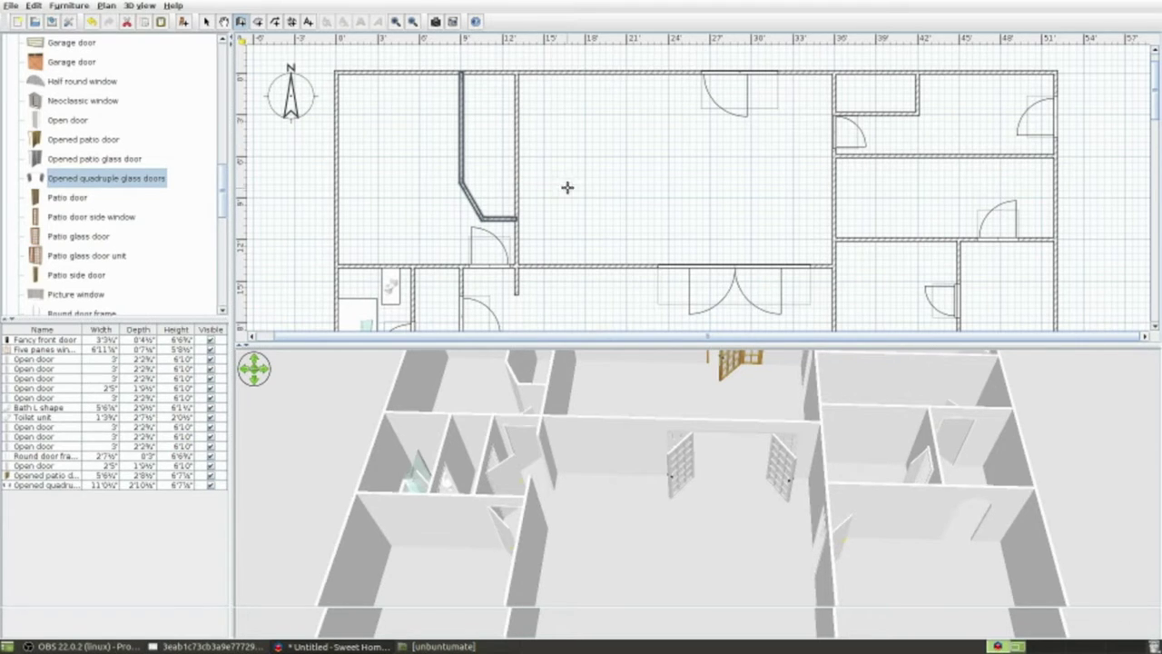
# - Draw a vertical wall up from the lower-left room's bottom wall and start a diagonal wall at its top
pyautogui.scroll(-3, 567, 187)
pyautogui.scroll(-3, 567, 187)
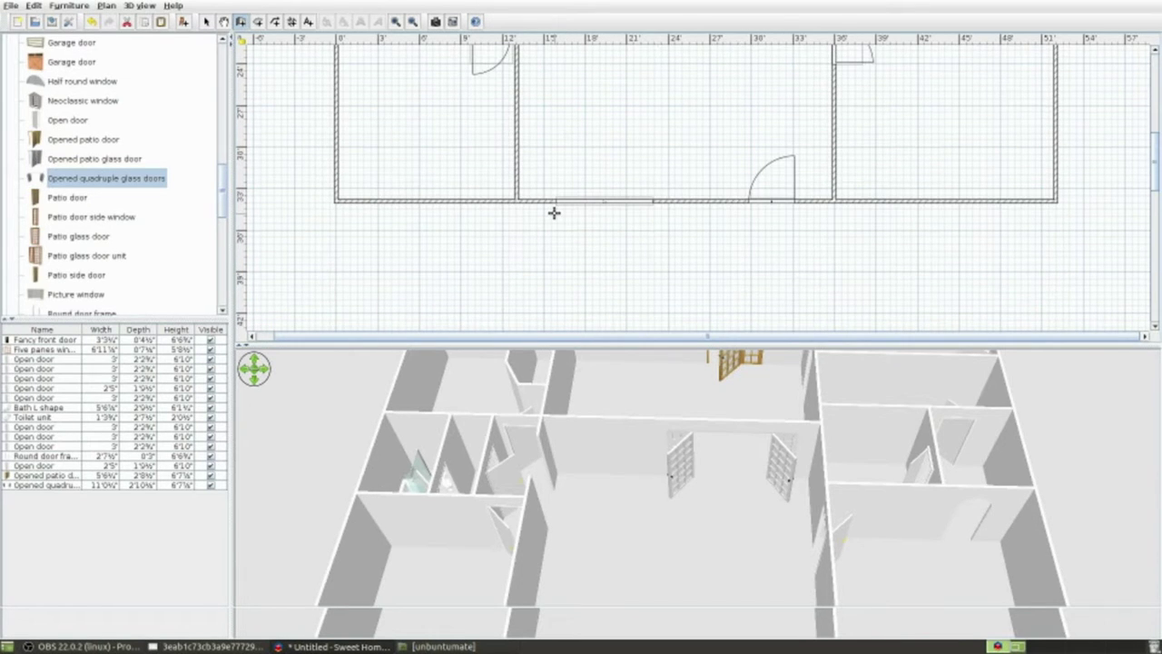
pyautogui.scroll(-1, 553, 213)
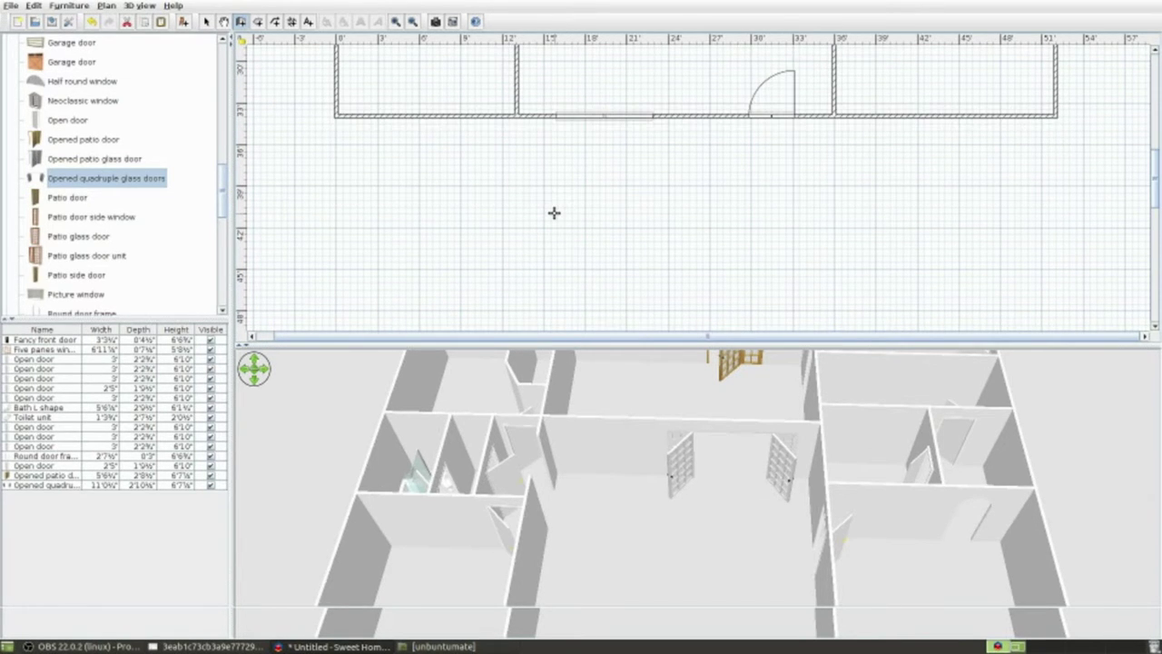
pyautogui.scroll(1, 547, 159)
pyautogui.scroll(1, 547, 159)
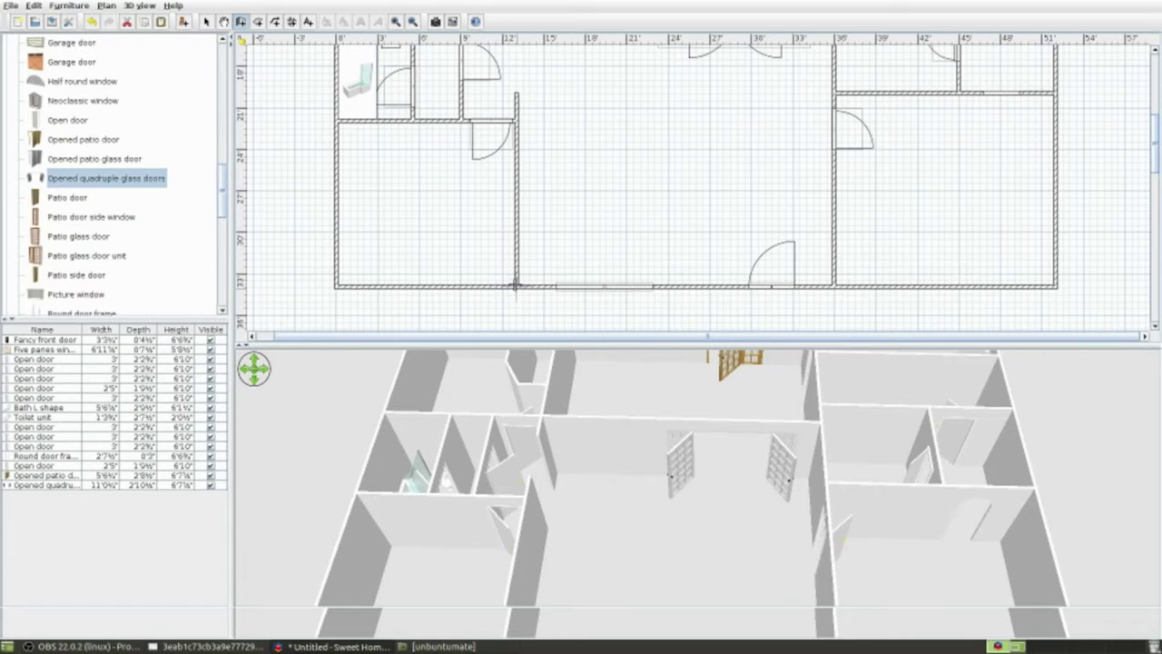
pyautogui.click(461, 287)
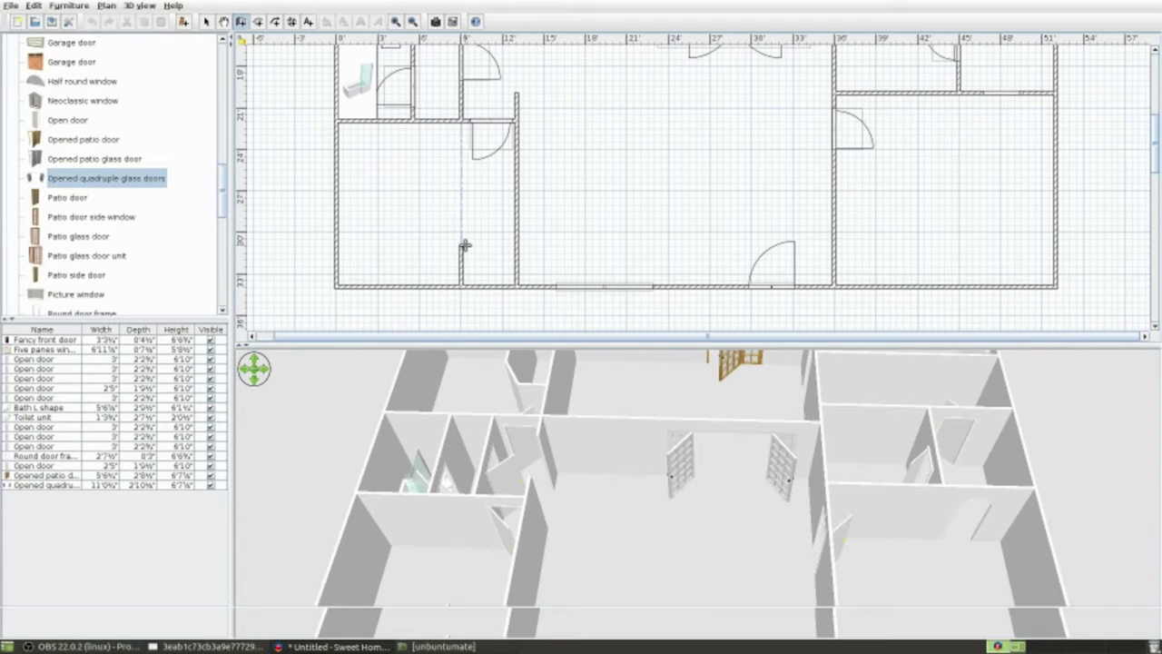
pyautogui.doubleClick(466, 191)
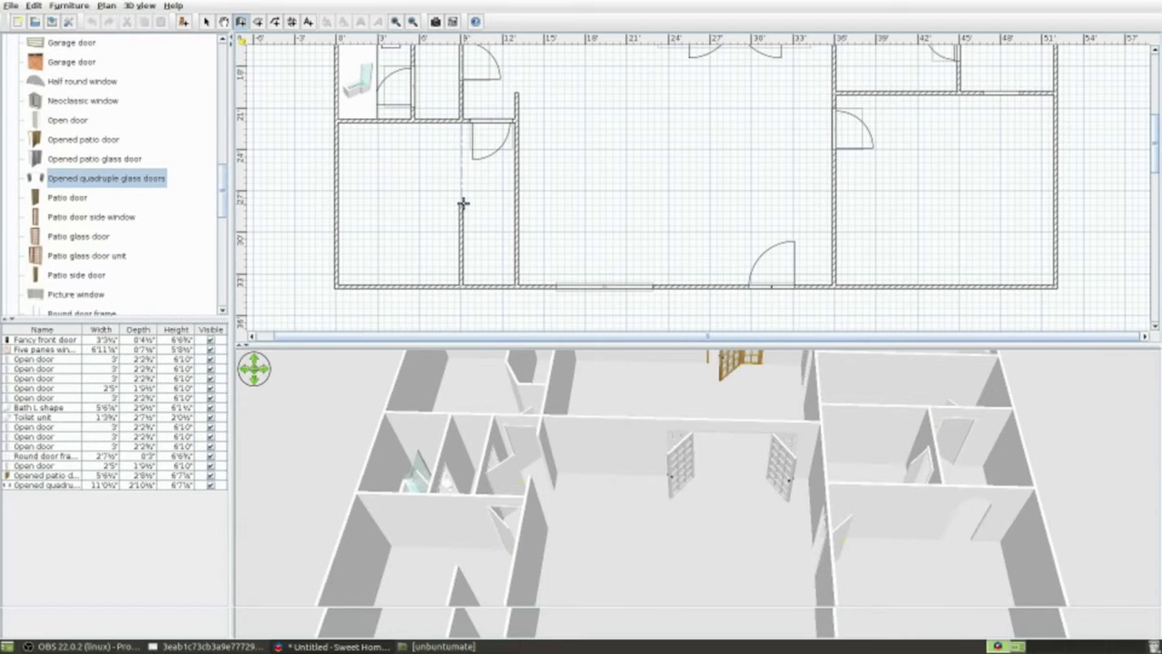
pyautogui.doubleClick(463, 202)
pyautogui.click(463, 202)
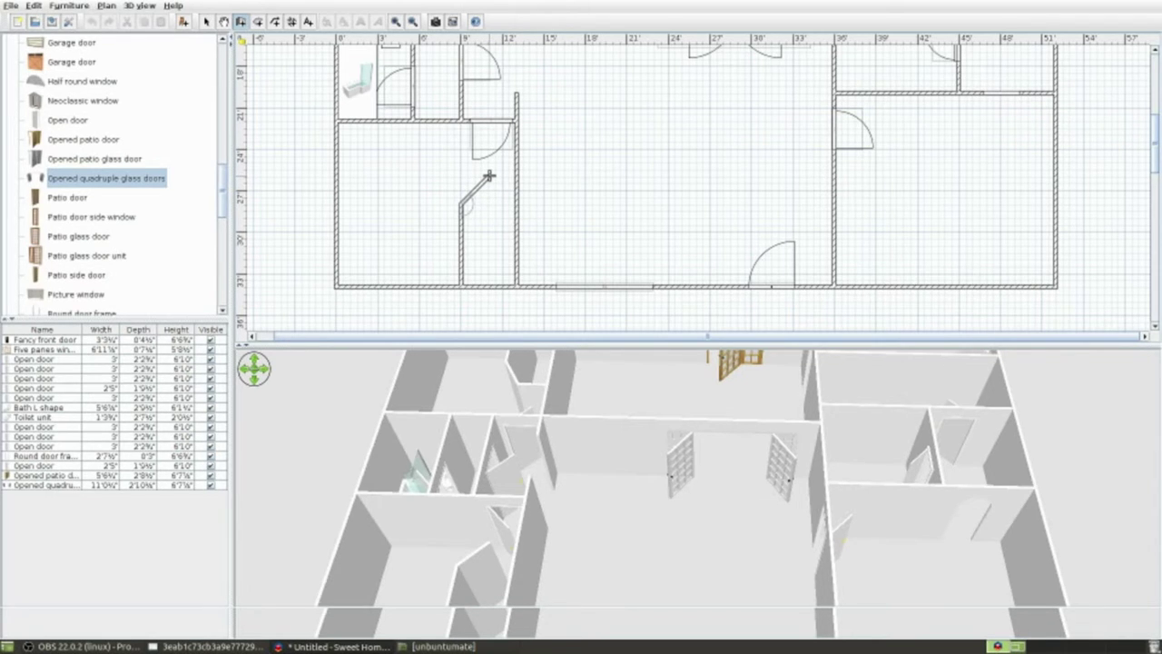
pyautogui.scroll(-2, 488, 175)
# - Finish the angled wall in the lower-left room
pyautogui.scroll(2, 489, 175)
pyautogui.scroll(3, 488, 176)
pyautogui.scroll(1, 488, 176)
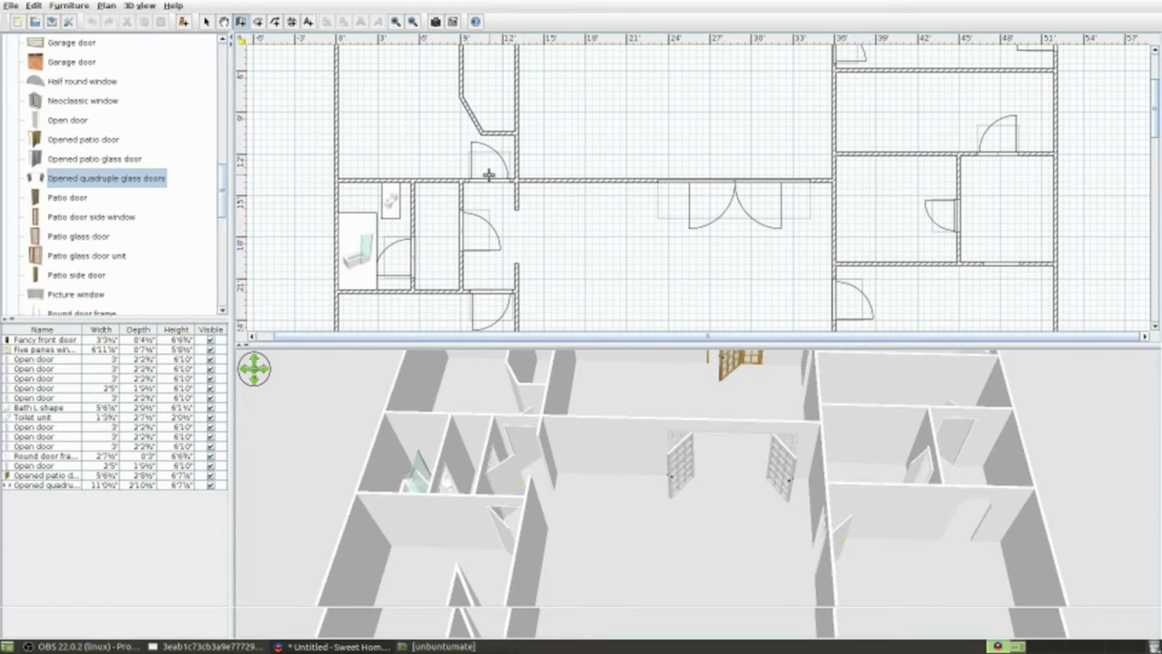
pyautogui.doubleClick(488, 173)
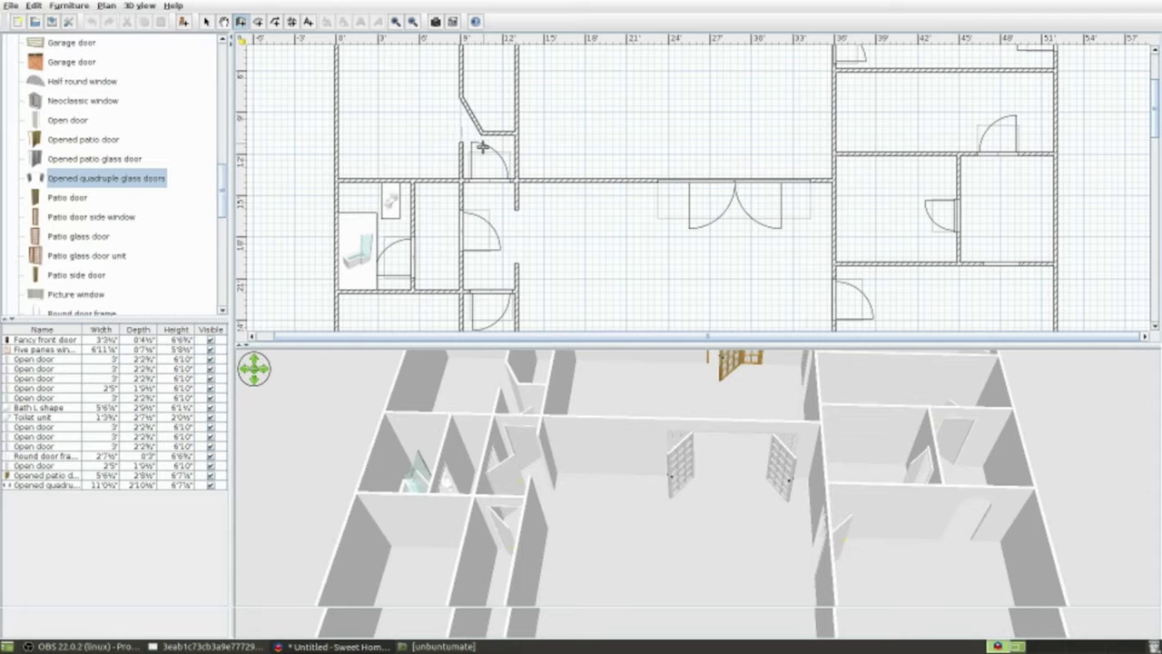
# - Add a wall from the left divider angling diagonally up, then running across to the central wall
pyautogui.scroll(-2, 491, 180)
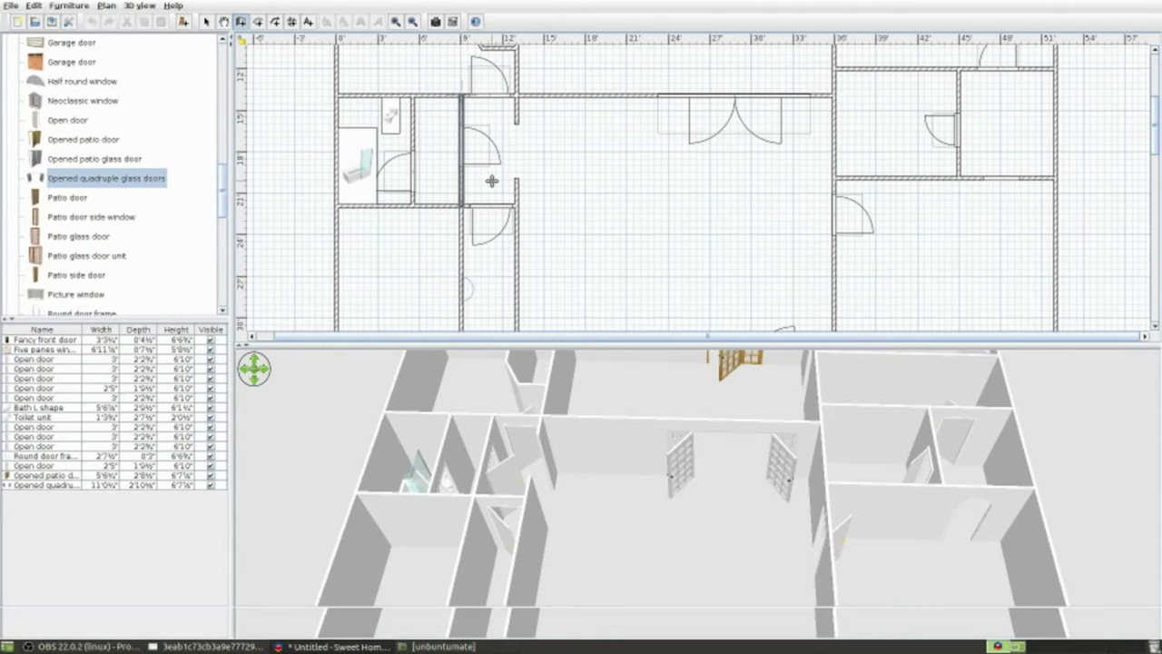
pyautogui.moveTo(491, 180); pyautogui.dragTo(476, 263)
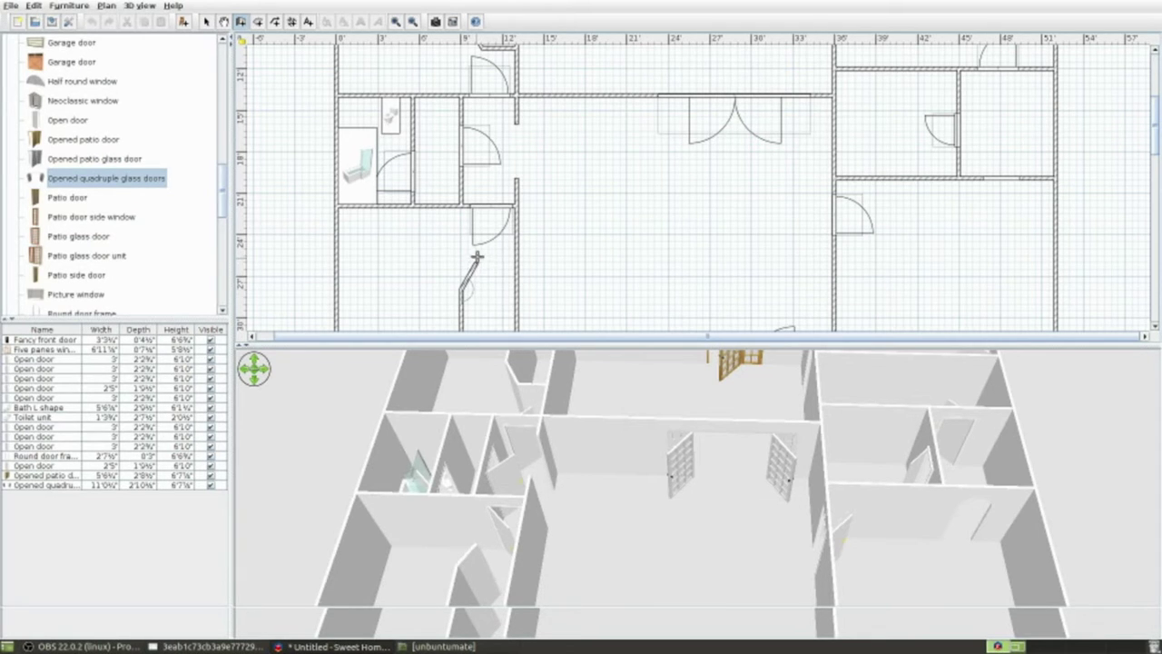
pyautogui.moveTo(476, 262); pyautogui.dragTo(481, 253)
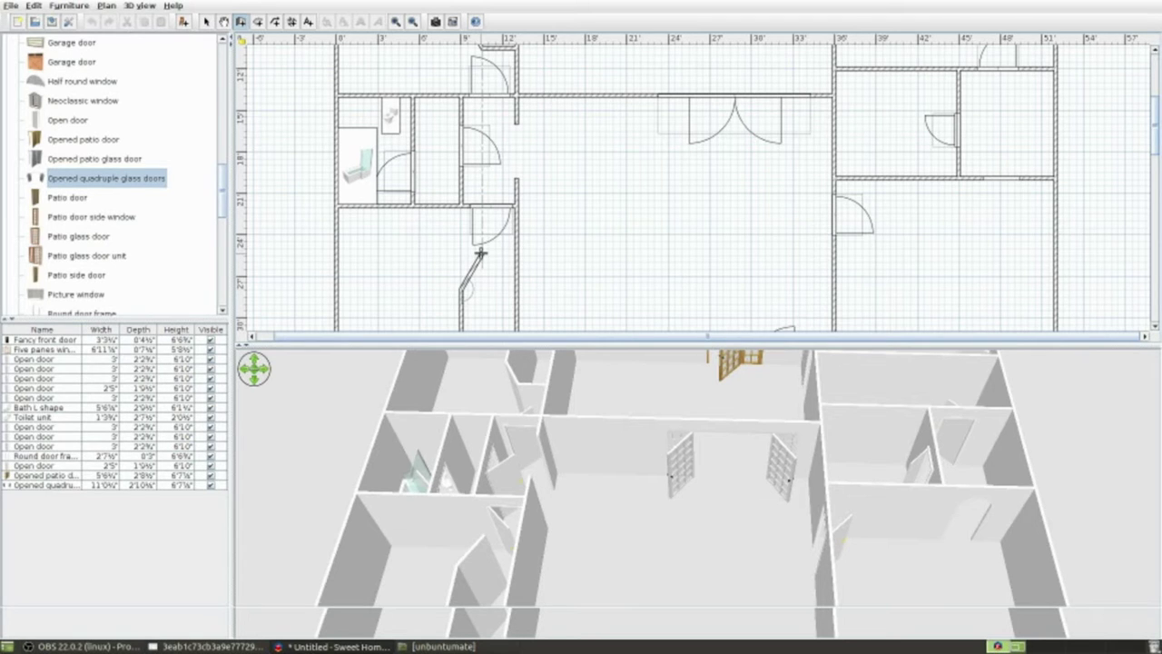
pyautogui.click(480, 254)
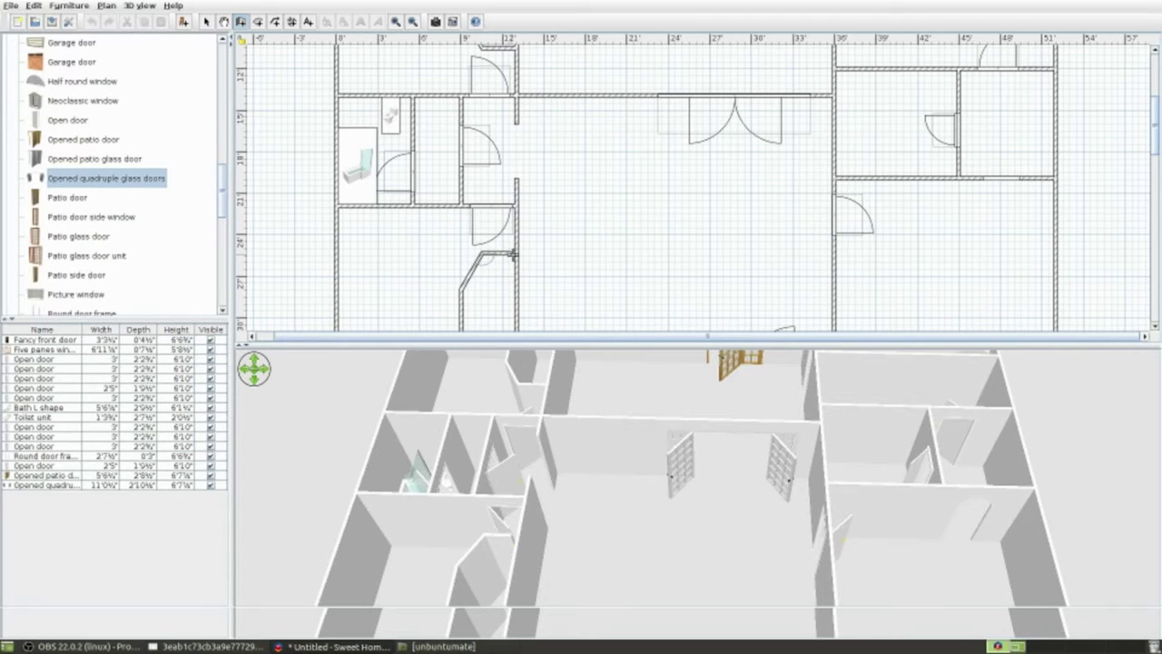
pyautogui.doubleClick(514, 255)
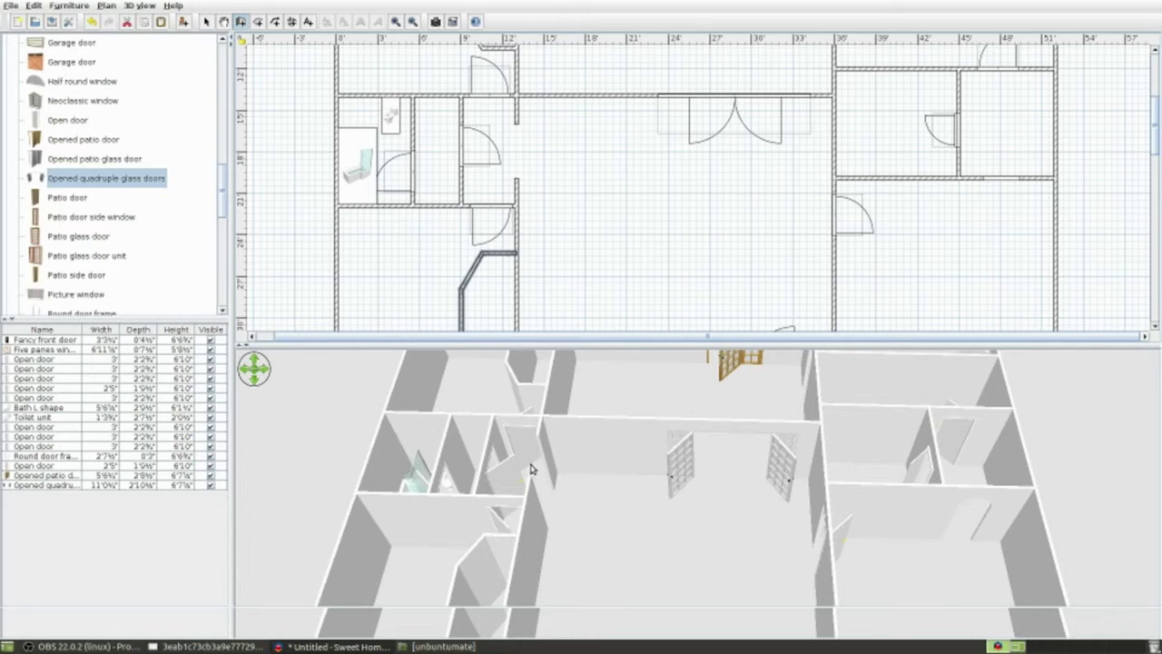
# - Enlarge the 3D view, orbit the house to an oblique angle, and select the Open door model
pyautogui.moveTo(513, 340); pyautogui.dragTo(513, 207)
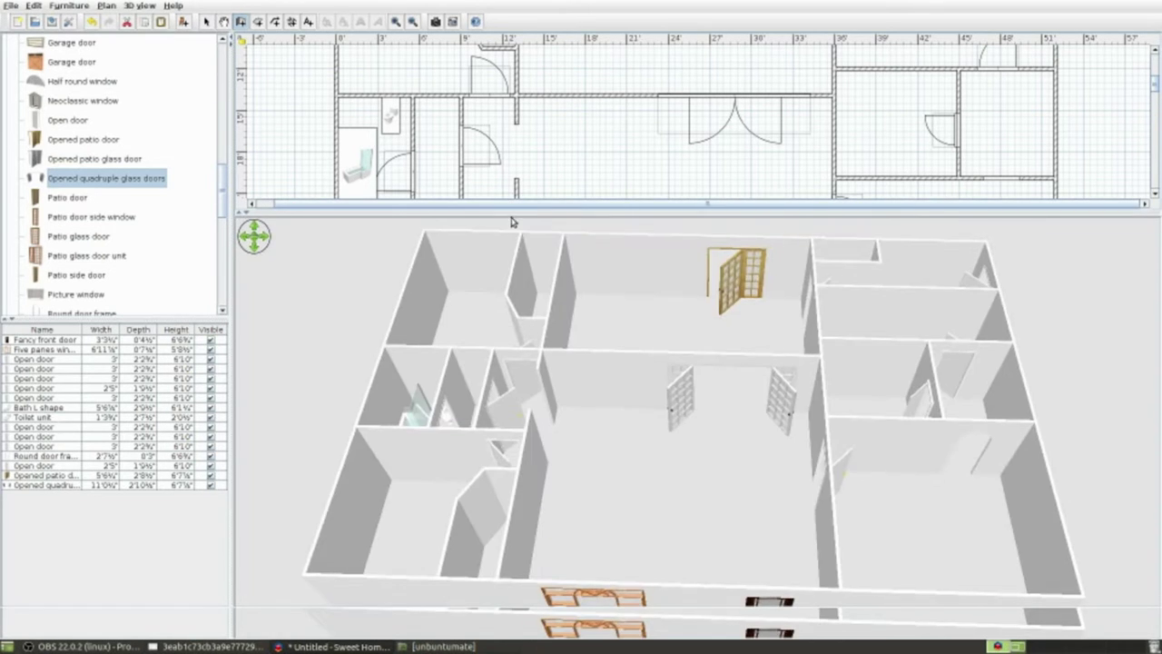
pyautogui.moveTo(481, 487)
pyautogui.mouseDown()
pyautogui.moveTo(525, 456)
pyautogui.moveTo(710, 458)
pyautogui.moveTo(651, 451)
pyautogui.moveTo(630, 431)
pyautogui.moveTo(687, 433)
pyautogui.moveTo(674, 428)
pyautogui.moveTo(621, 425)
pyautogui.moveTo(659, 434)
pyautogui.moveTo(571, 478)
pyautogui.moveTo(573, 465)
pyautogui.moveTo(522, 456)
pyautogui.mouseUp()
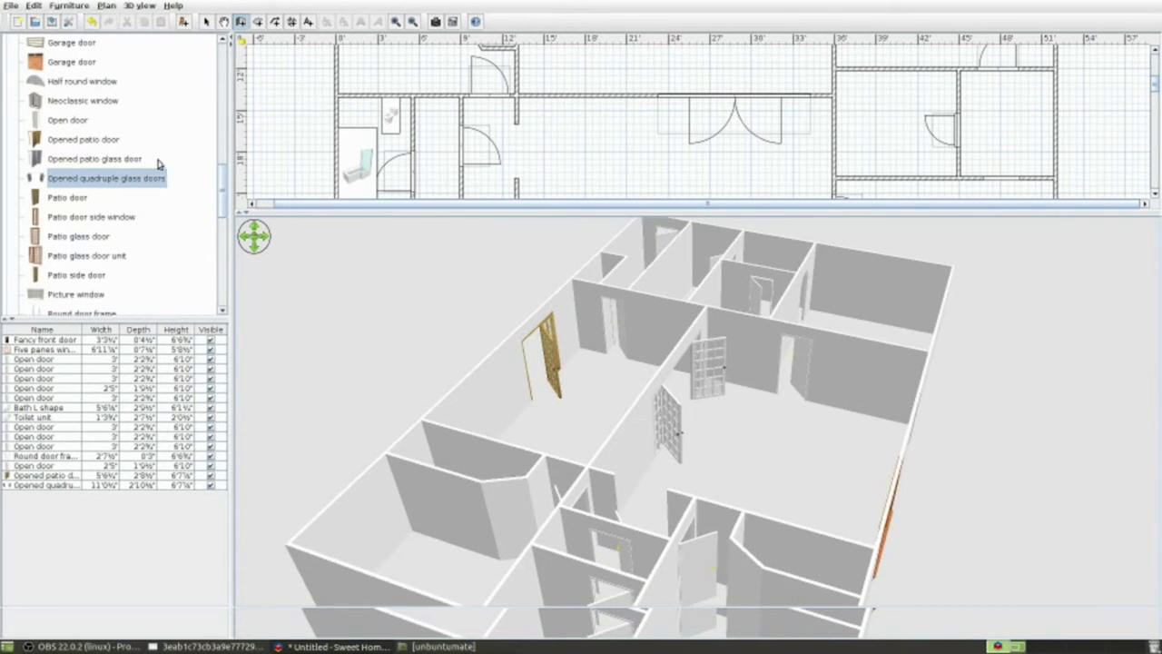
pyautogui.moveTo(224, 182); pyautogui.dragTo(223, 187)
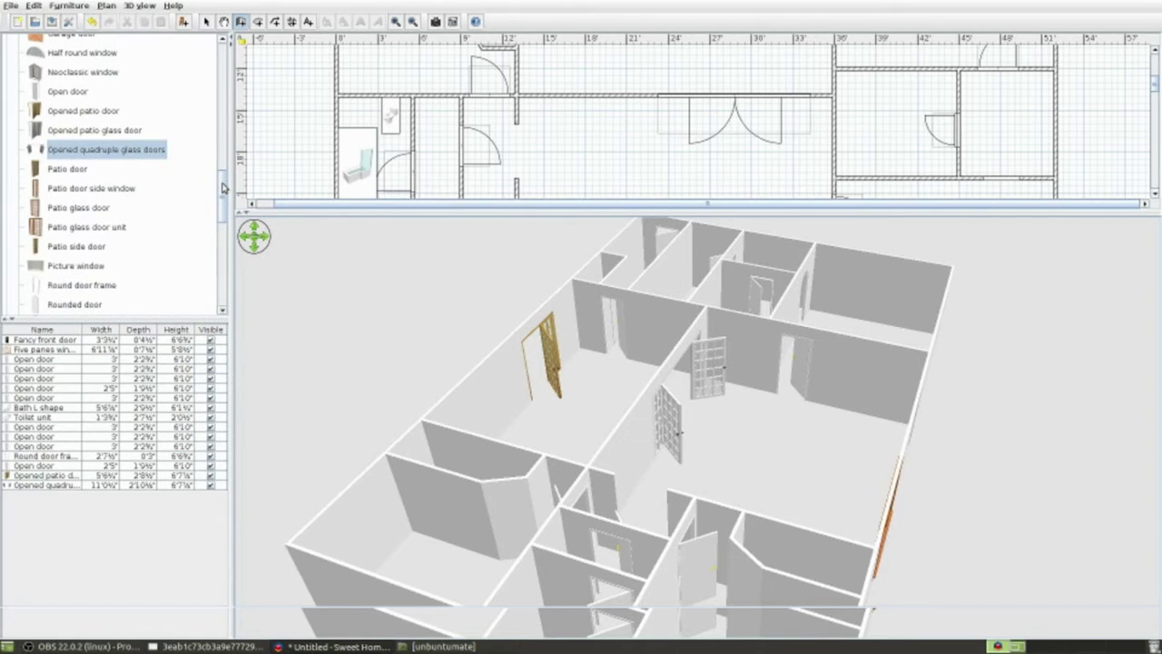
pyautogui.moveTo(223, 187); pyautogui.dragTo(218, 218)
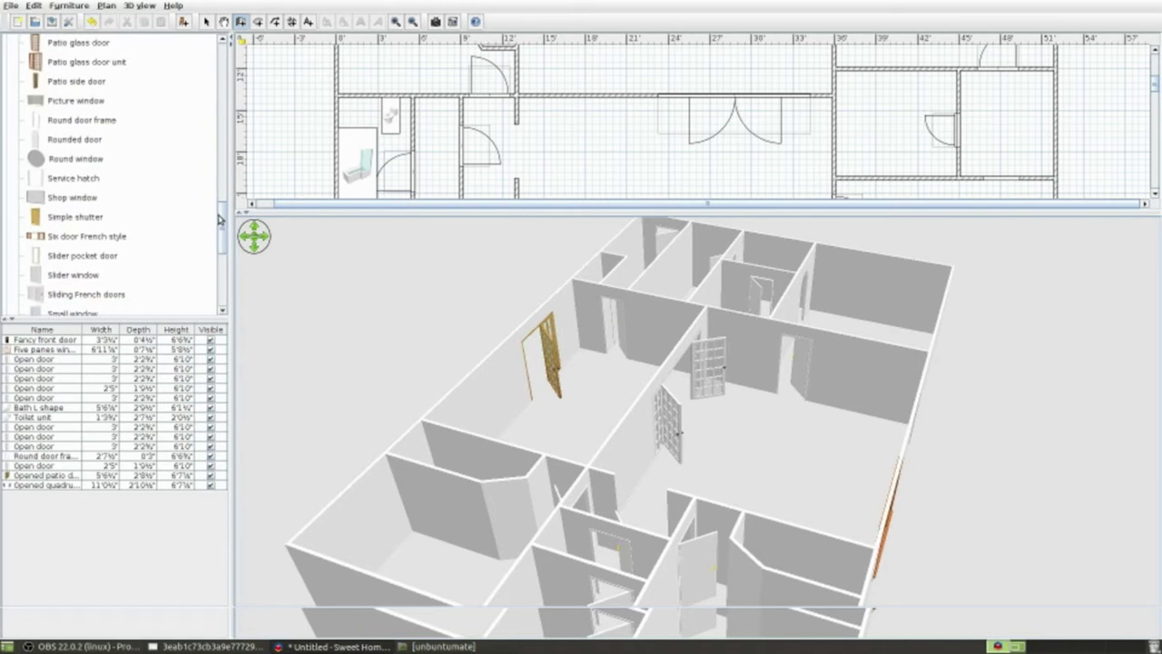
pyautogui.scroll(-1, 77, 232)
pyautogui.scroll(-1, 71, 228)
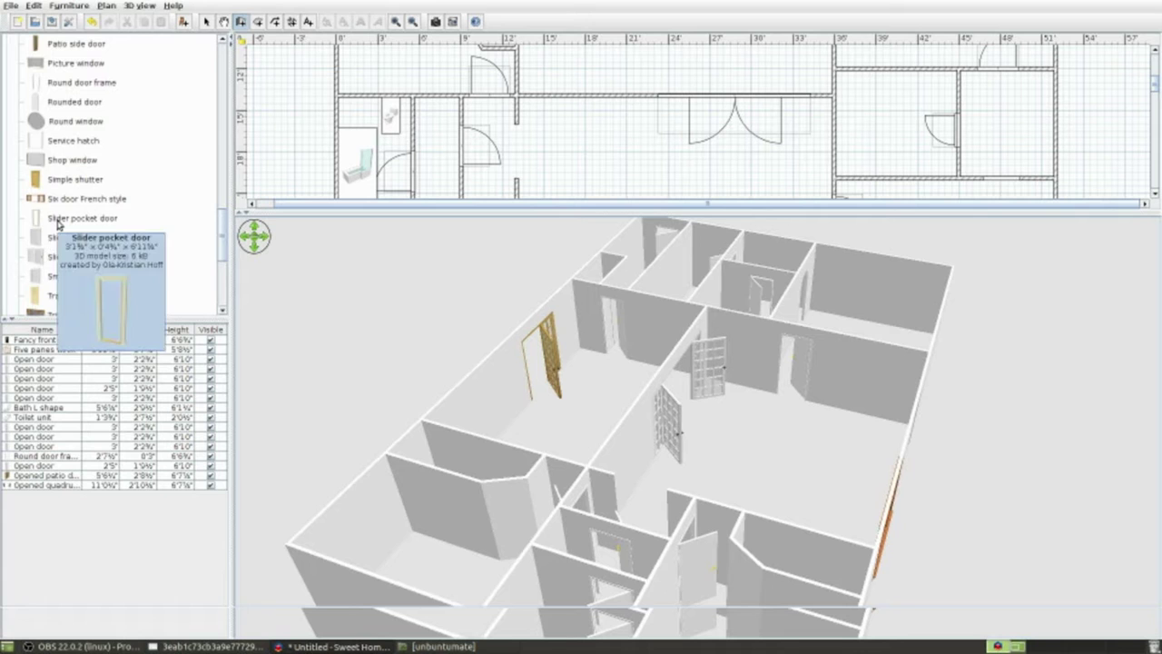
pyautogui.moveTo(224, 234)
pyautogui.mouseDown()
pyautogui.moveTo(227, 279)
pyautogui.moveTo(224, 181)
pyautogui.mouseUp()
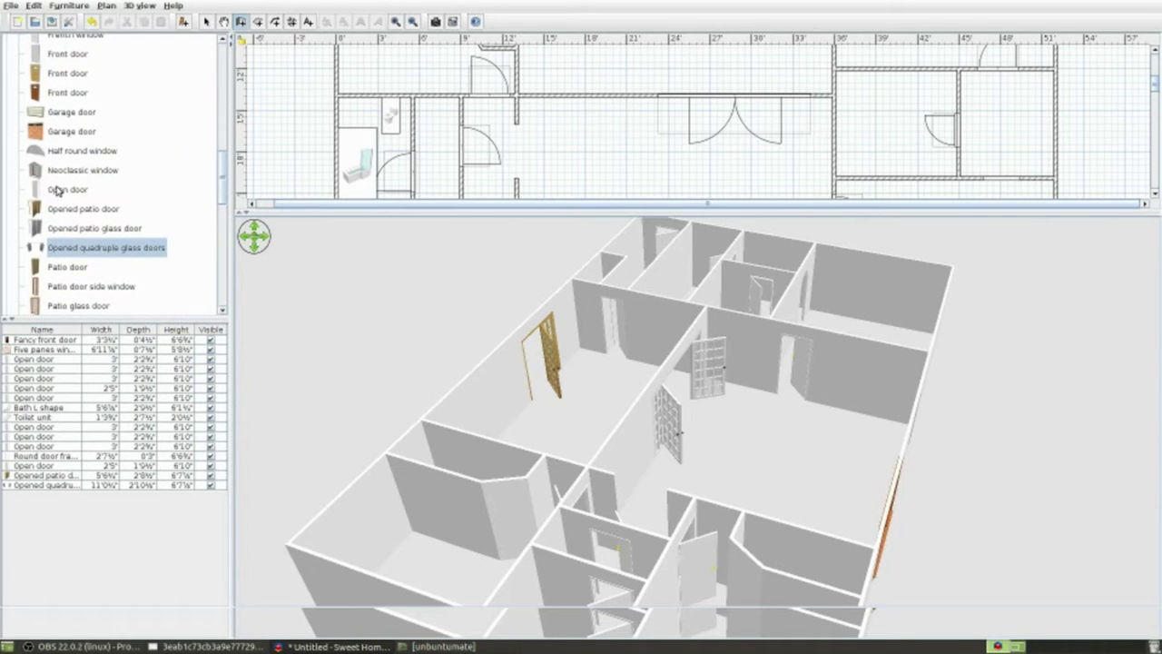
pyautogui.moveTo(68, 190)
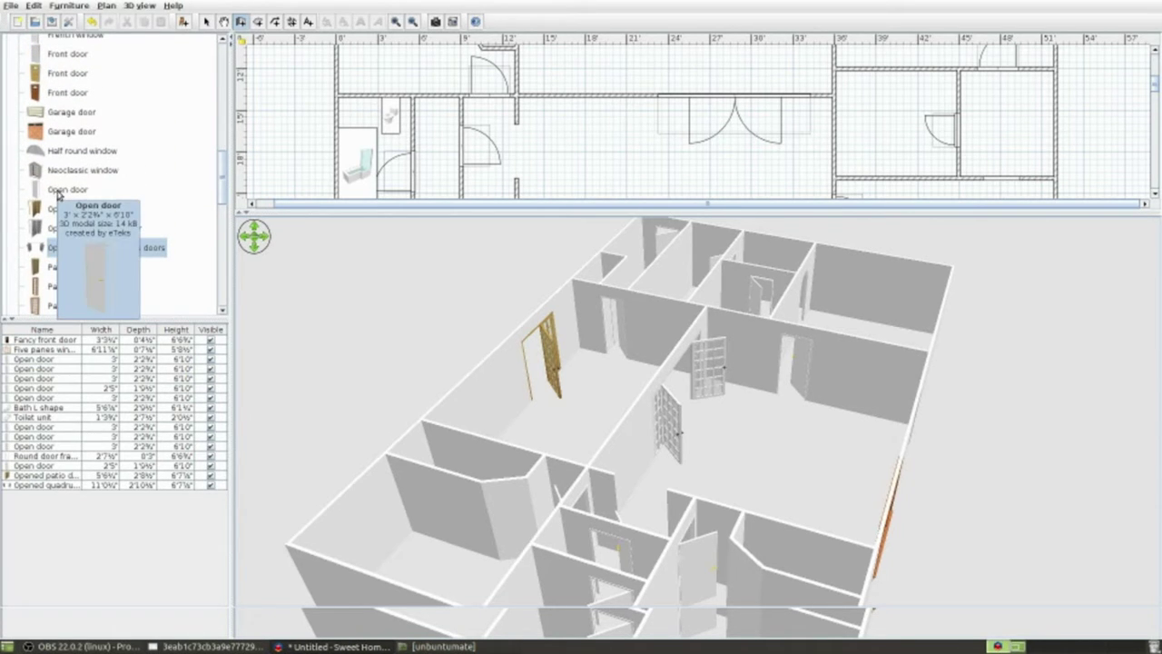
pyautogui.click(57, 191)
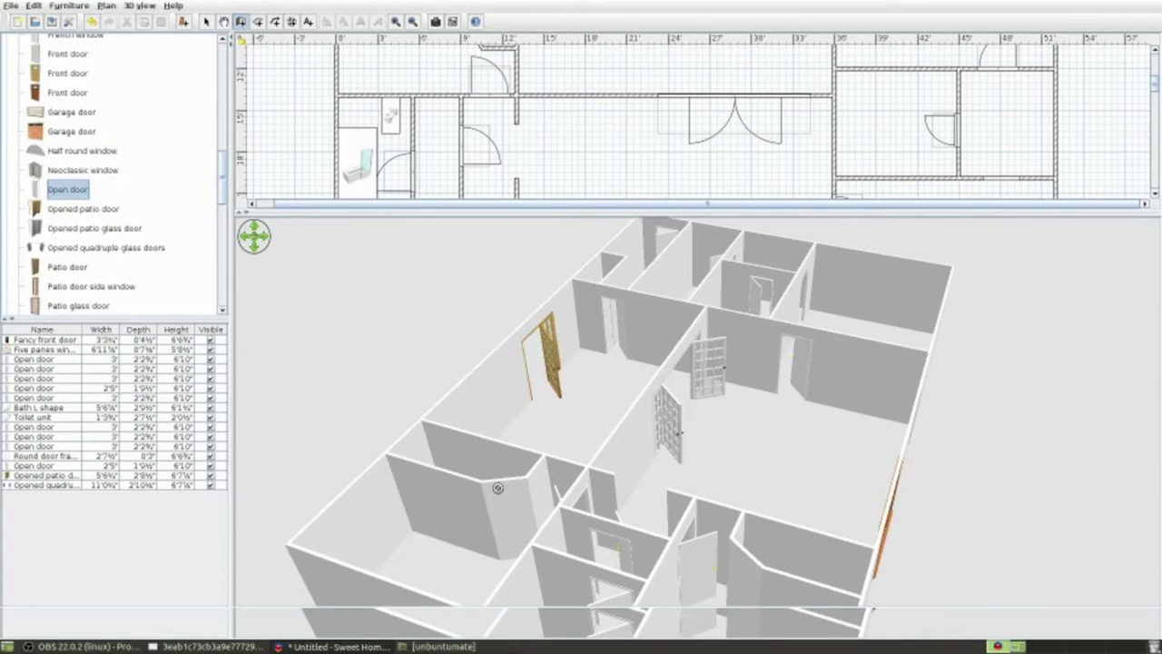
# - Drag an Open door into the plan and give the plan more room than the 3D view
pyautogui.moveTo(479, 209); pyautogui.dragTo(427, 141)
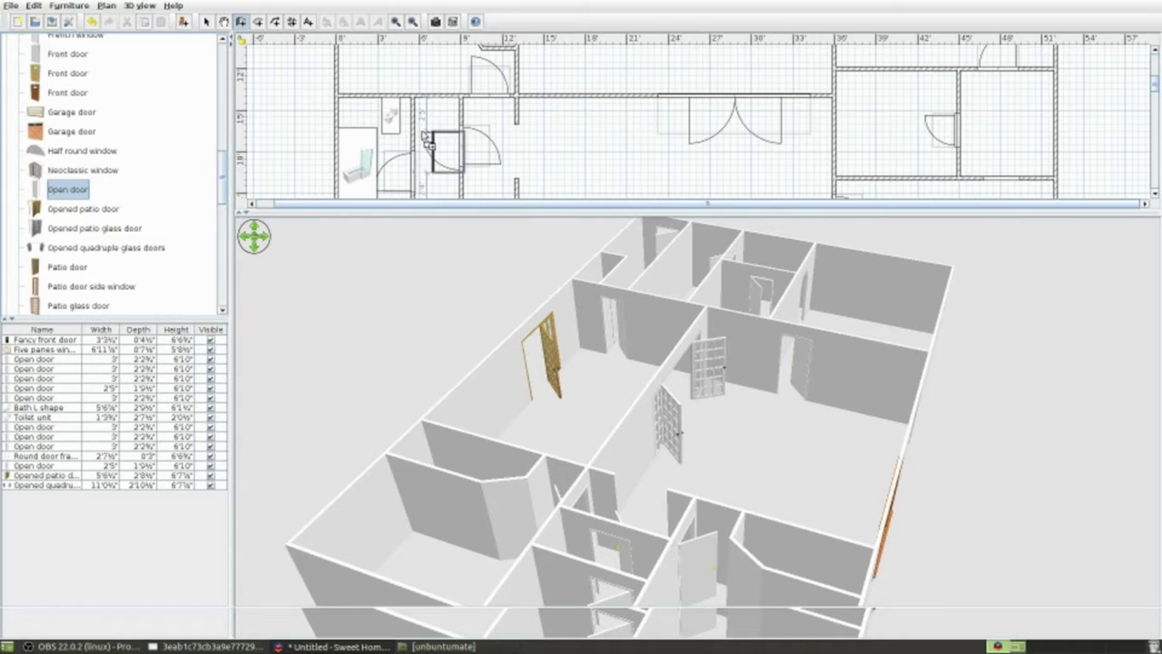
pyautogui.moveTo(427, 141)
pyautogui.mouseDown()
pyautogui.moveTo(473, 43)
pyautogui.moveTo(482, 55)
pyautogui.mouseUp()
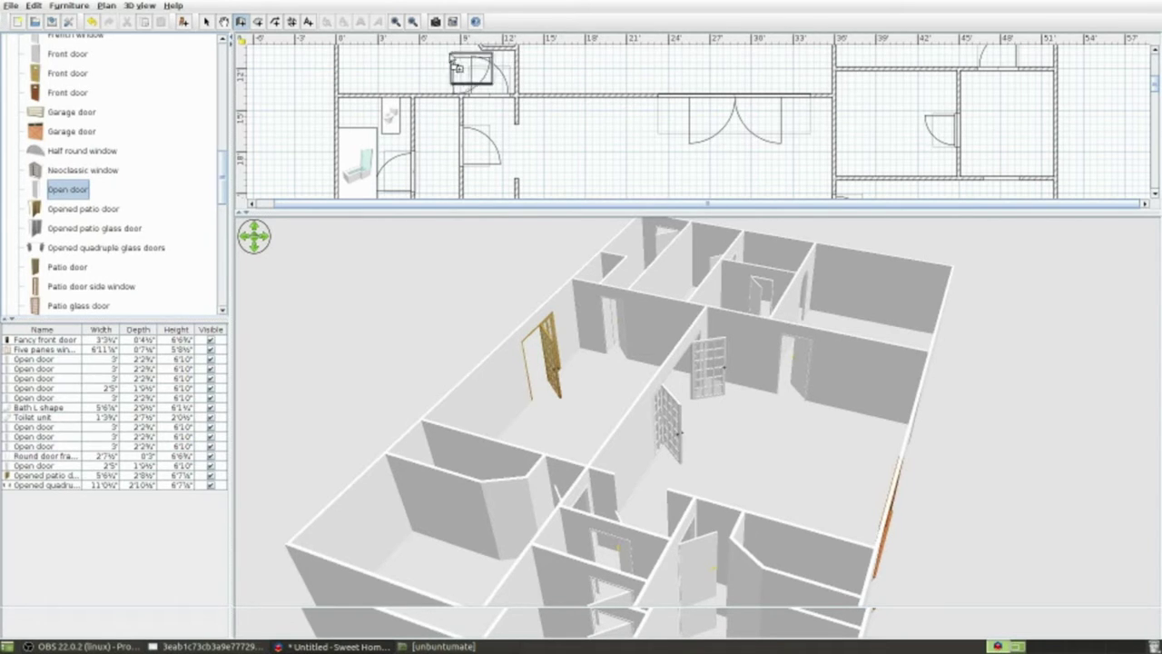
pyautogui.moveTo(480, 52); pyautogui.dragTo(435, 56)
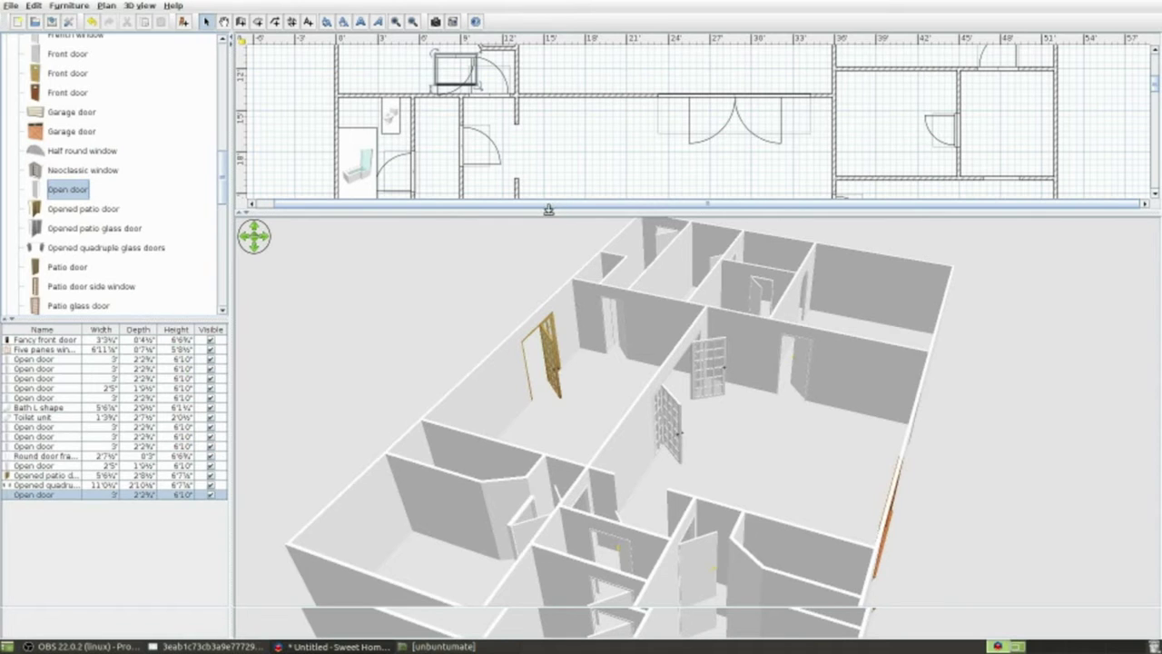
pyautogui.moveTo(551, 211); pyautogui.dragTo(527, 415)
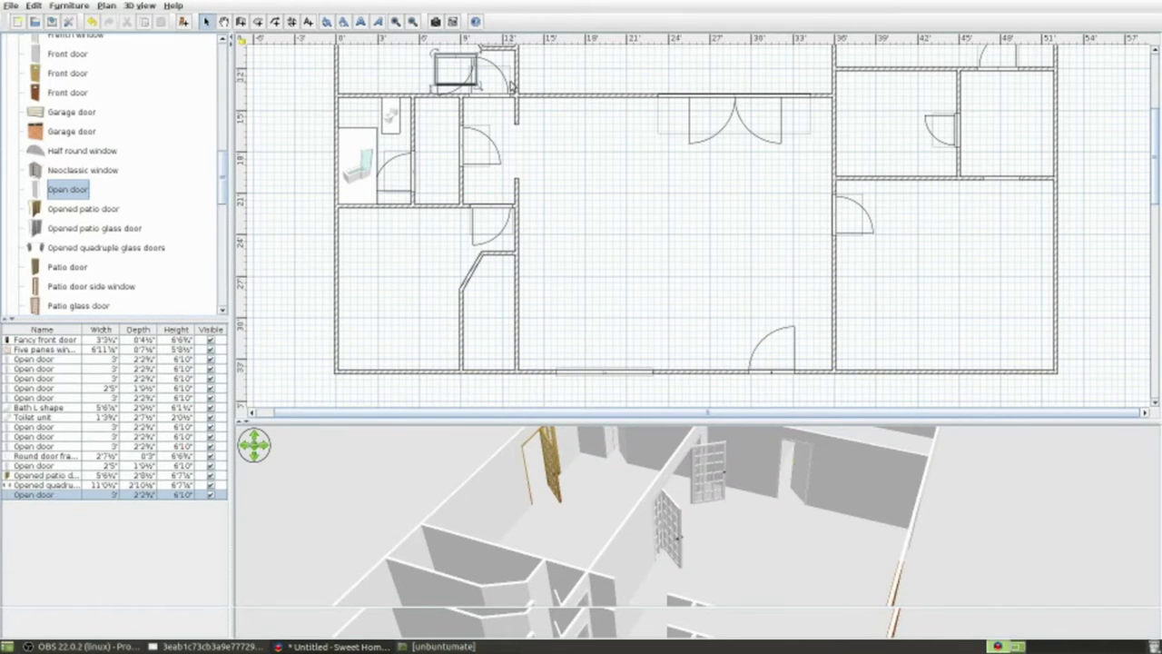
# - Move the door onto the lower-left room's diagonal wall, shrunk to 2'5" wide
pyautogui.moveTo(457, 71); pyautogui.dragTo(465, 263)
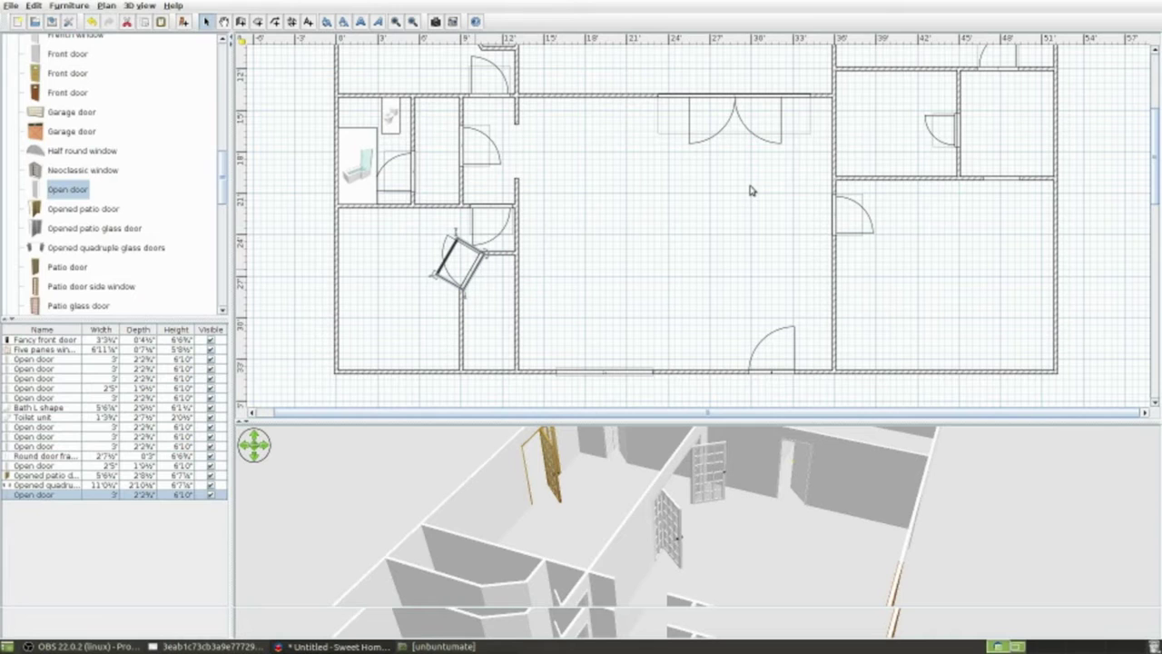
pyautogui.hotkey('ctrl', 'z')
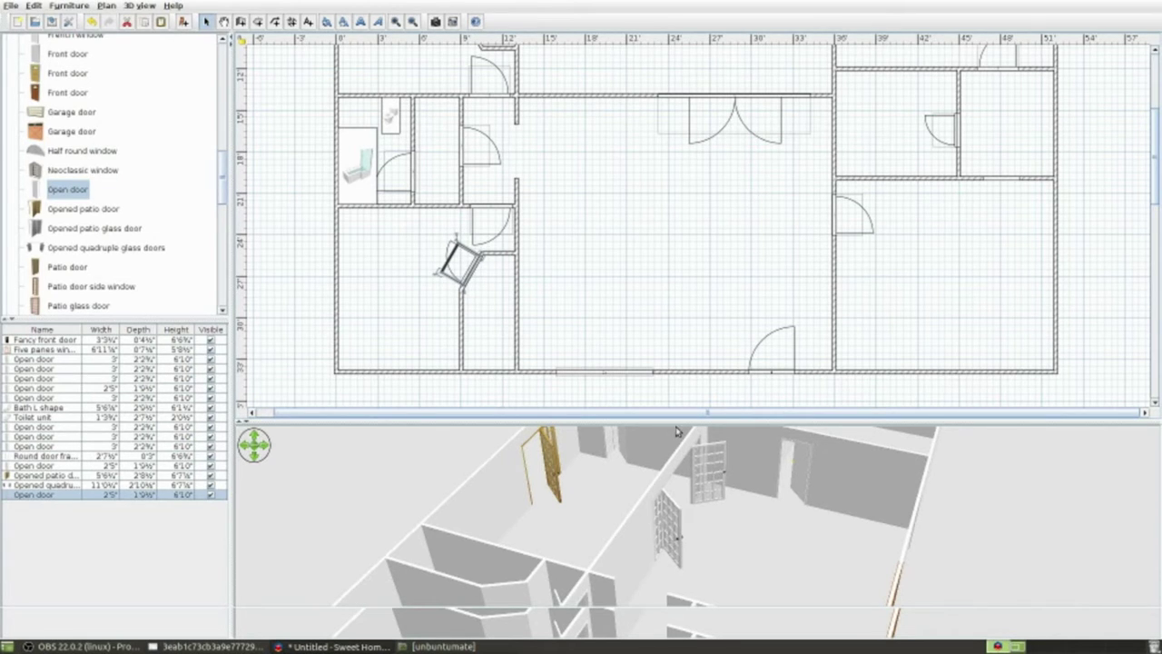
pyautogui.moveTo(562, 517)
pyautogui.mouseDown()
pyautogui.moveTo(654, 500)
pyautogui.moveTo(559, 510)
pyautogui.mouseUp()
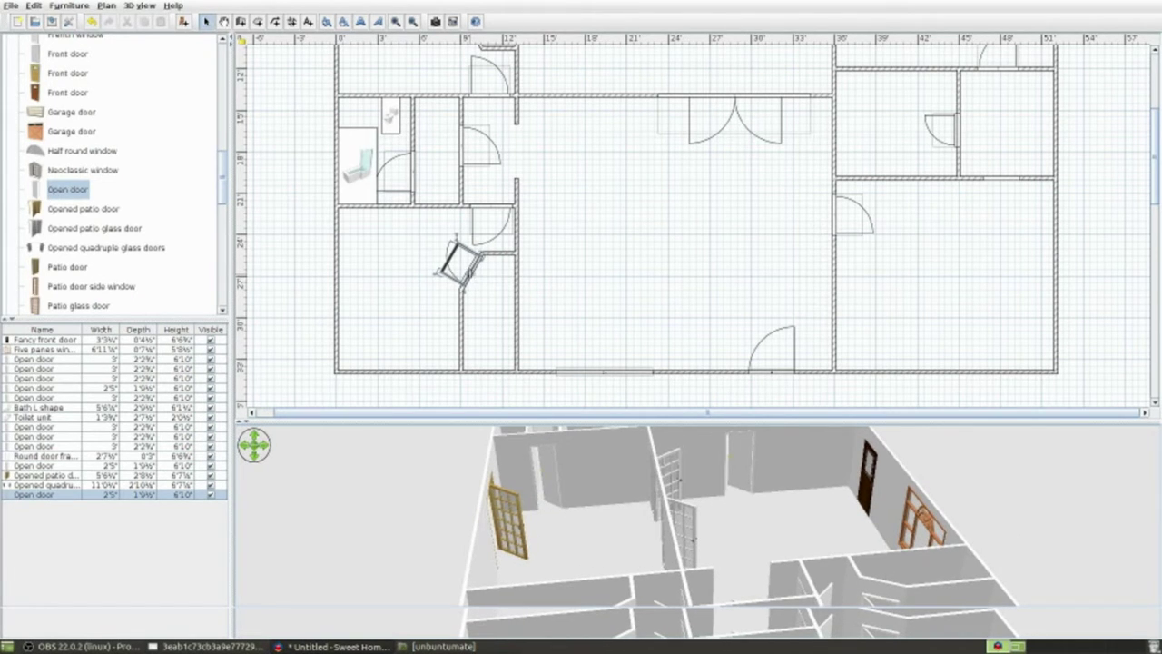
pyautogui.click(472, 277)
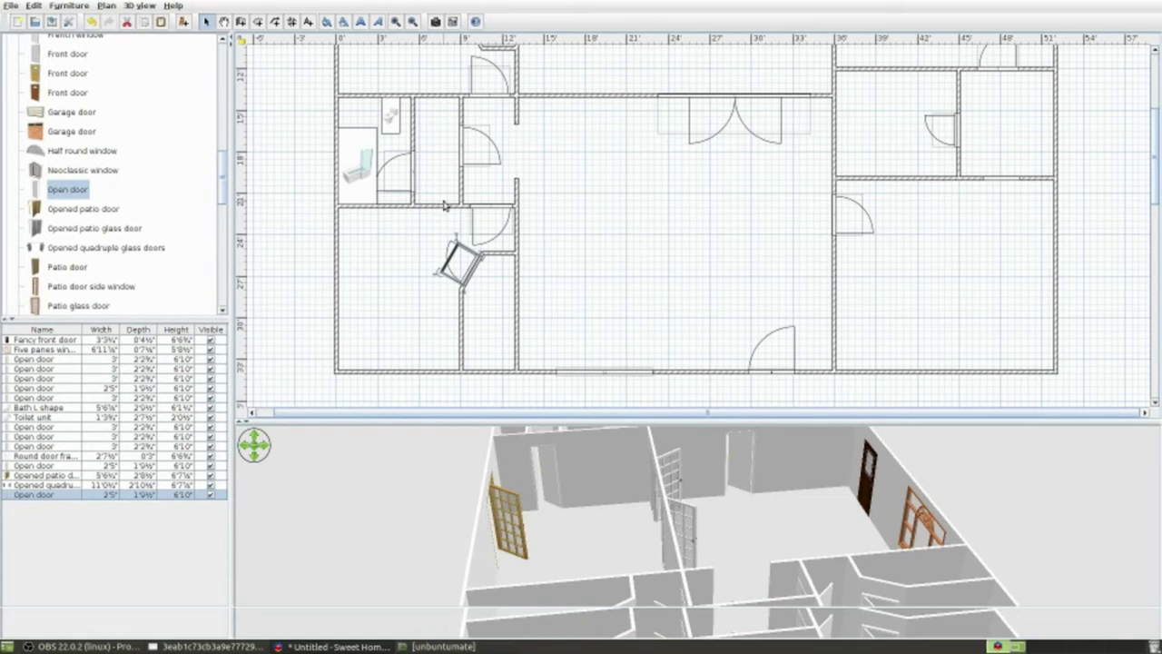
# - Paste a copy of the angled door and set it on the upper room's diagonal wall
pyautogui.hotkey('ctrl', 'v')
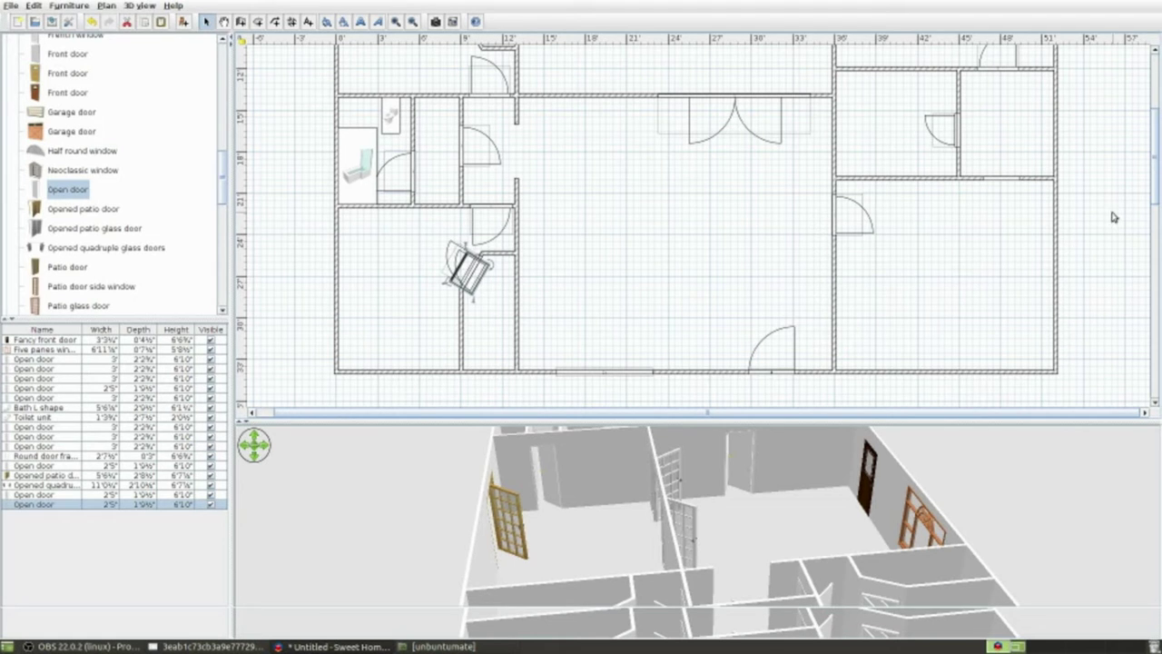
pyautogui.moveTo(1155, 181); pyautogui.dragTo(1044, 154)
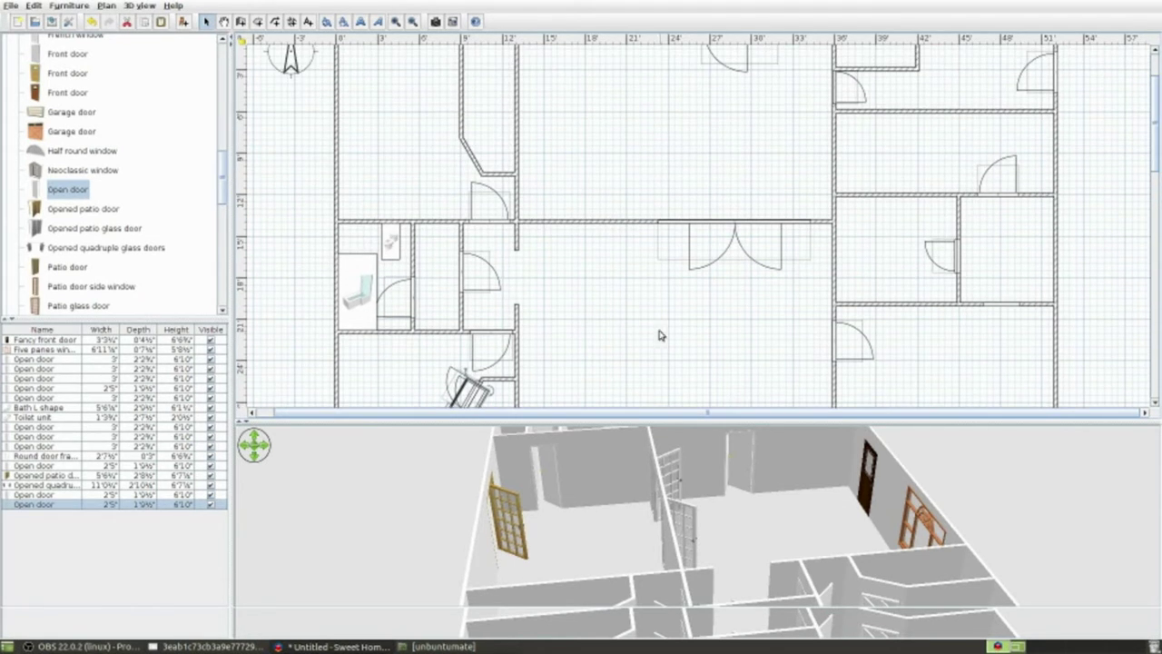
pyautogui.moveTo(480, 398)
pyautogui.mouseDown()
pyautogui.moveTo(462, 190)
pyautogui.moveTo(475, 165)
pyautogui.mouseUp()
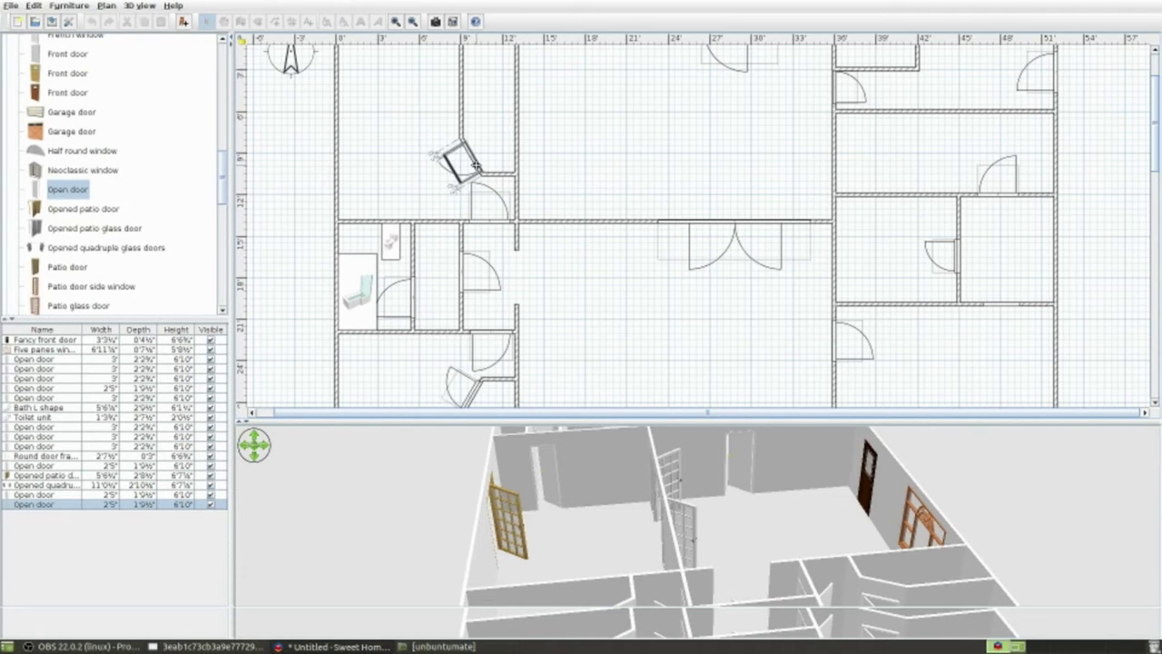
pyautogui.moveTo(474, 165); pyautogui.dragTo(477, 166)
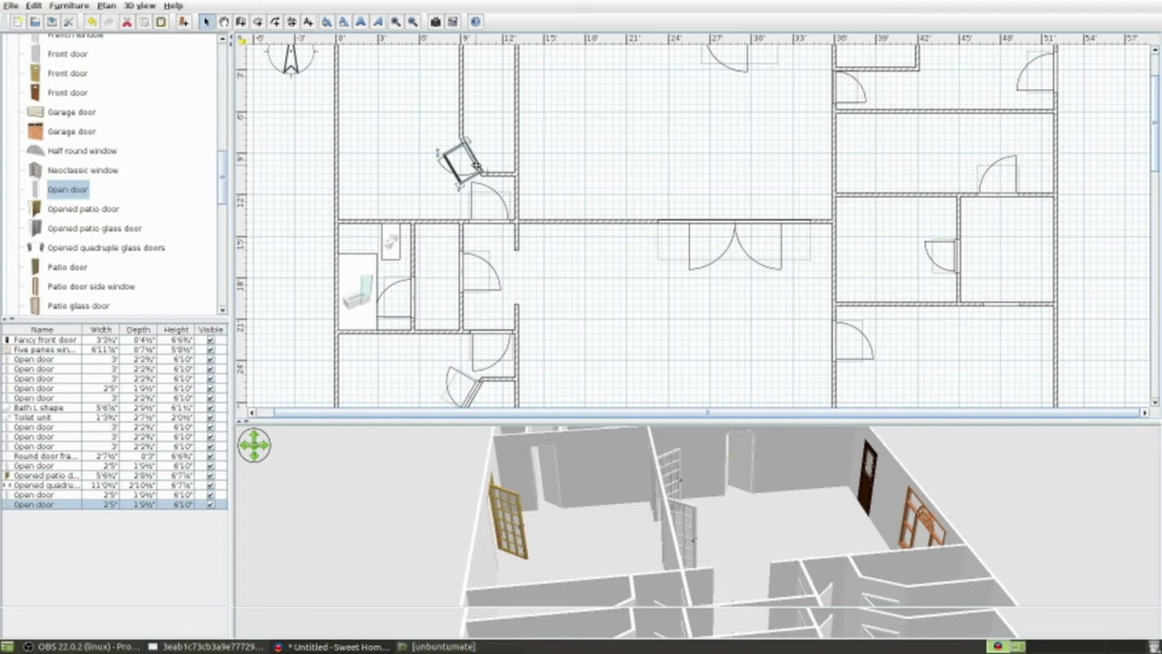
pyautogui.moveTo(749, 559); pyautogui.dragTo(754, 243)
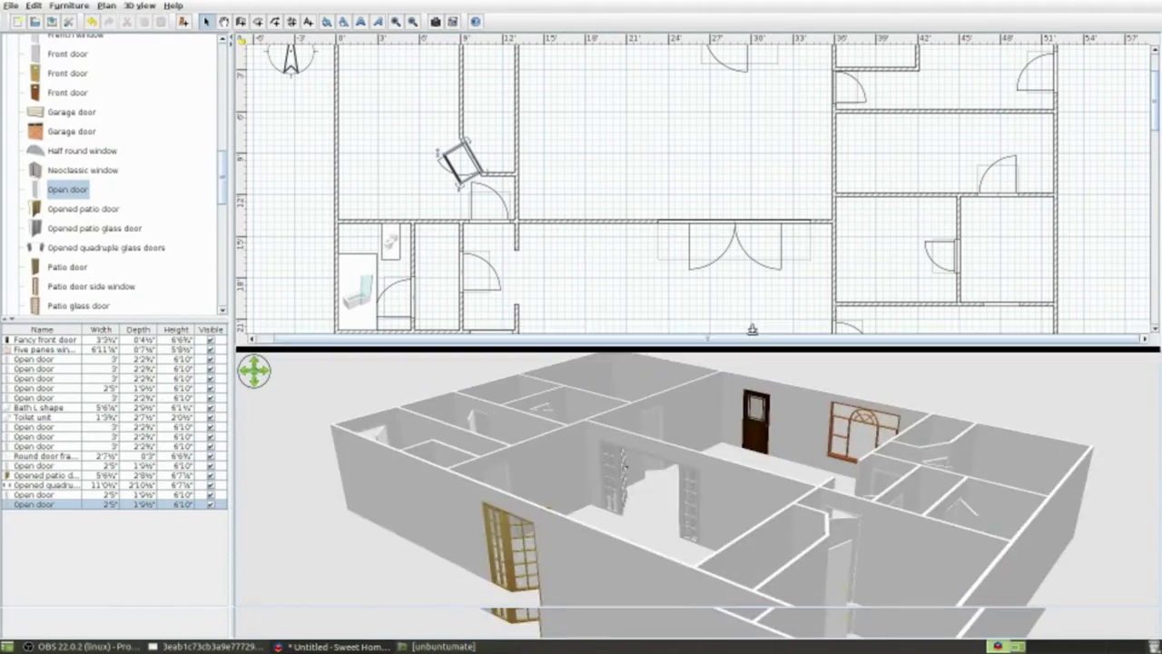
pyautogui.moveTo(698, 485)
pyautogui.mouseDown()
pyautogui.moveTo(757, 527)
pyautogui.moveTo(830, 527)
pyautogui.moveTo(808, 553)
pyautogui.moveTo(781, 545)
pyautogui.moveTo(797, 582)
pyautogui.mouseUp()
# - Orbit the 3D house to face the arched-window front wall and open the 3D view's context menu
pyautogui.moveTo(630, 423)
pyautogui.mouseDown()
pyautogui.moveTo(682, 442)
pyautogui.moveTo(565, 394)
pyautogui.moveTo(514, 410)
pyautogui.moveTo(408, 371)
pyautogui.moveTo(415, 340)
pyautogui.moveTo(448, 333)
pyautogui.moveTo(415, 317)
pyautogui.moveTo(348, 337)
pyautogui.moveTo(411, 352)
pyautogui.mouseUp()
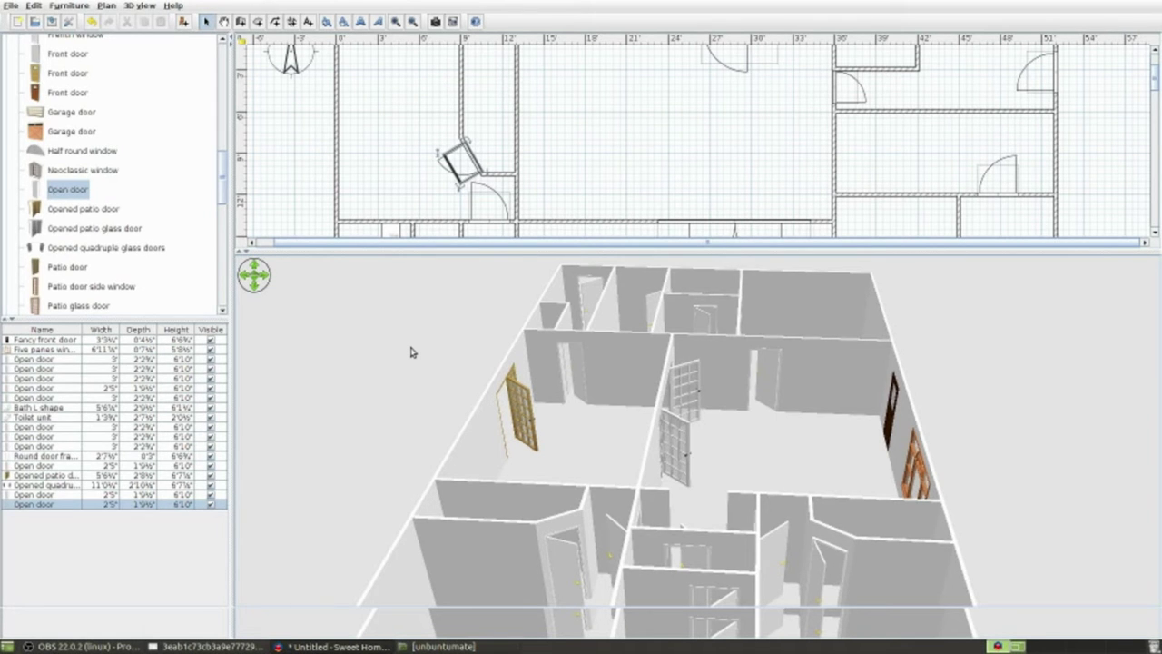
pyautogui.moveTo(411, 351)
pyautogui.mouseDown()
pyautogui.moveTo(446, 353)
pyautogui.moveTo(470, 382)
pyautogui.moveTo(557, 372)
pyautogui.moveTo(550, 389)
pyautogui.moveTo(636, 393)
pyautogui.moveTo(636, 417)
pyautogui.moveTo(638, 405)
pyautogui.moveTo(594, 400)
pyautogui.moveTo(830, 390)
pyautogui.moveTo(661, 493)
pyautogui.moveTo(711, 515)
pyautogui.moveTo(771, 406)
pyautogui.mouseUp()
pyautogui.moveTo(786, 391)
pyautogui.mouseDown()
pyautogui.moveTo(805, 390)
pyautogui.moveTo(758, 408)
pyautogui.moveTo(704, 397)
pyautogui.mouseUp()
pyautogui.rightClick(368, 551)
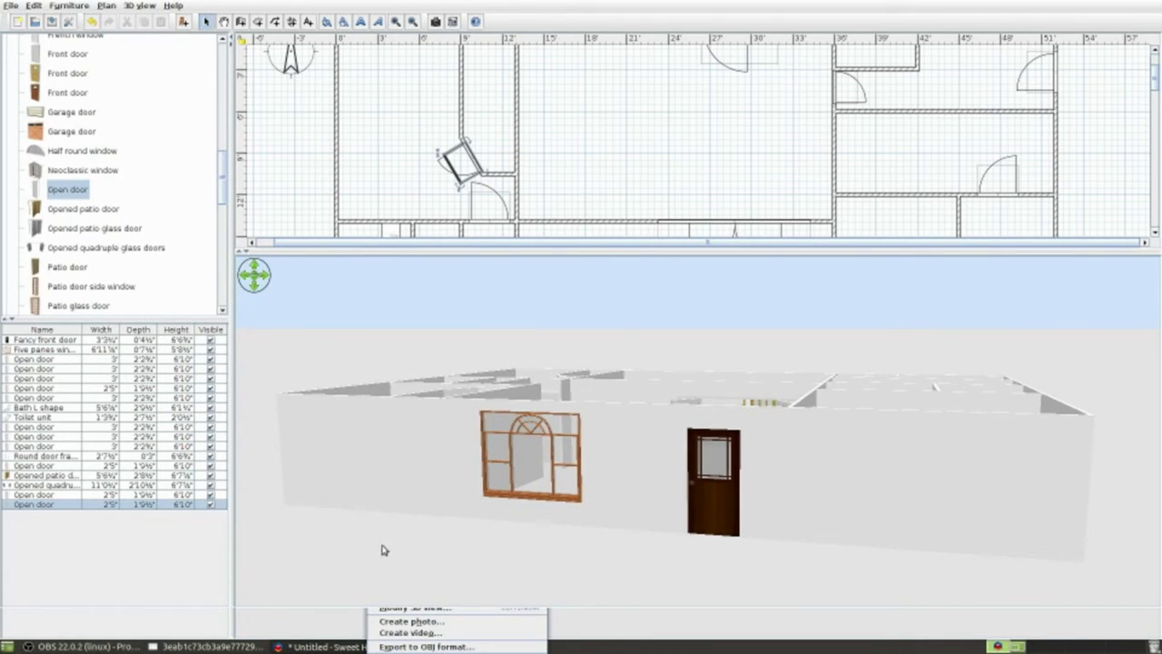
# - Apply a grass texture to the 3D ground and a cloudy blue sky texture to the sky
pyautogui.click(422, 579)
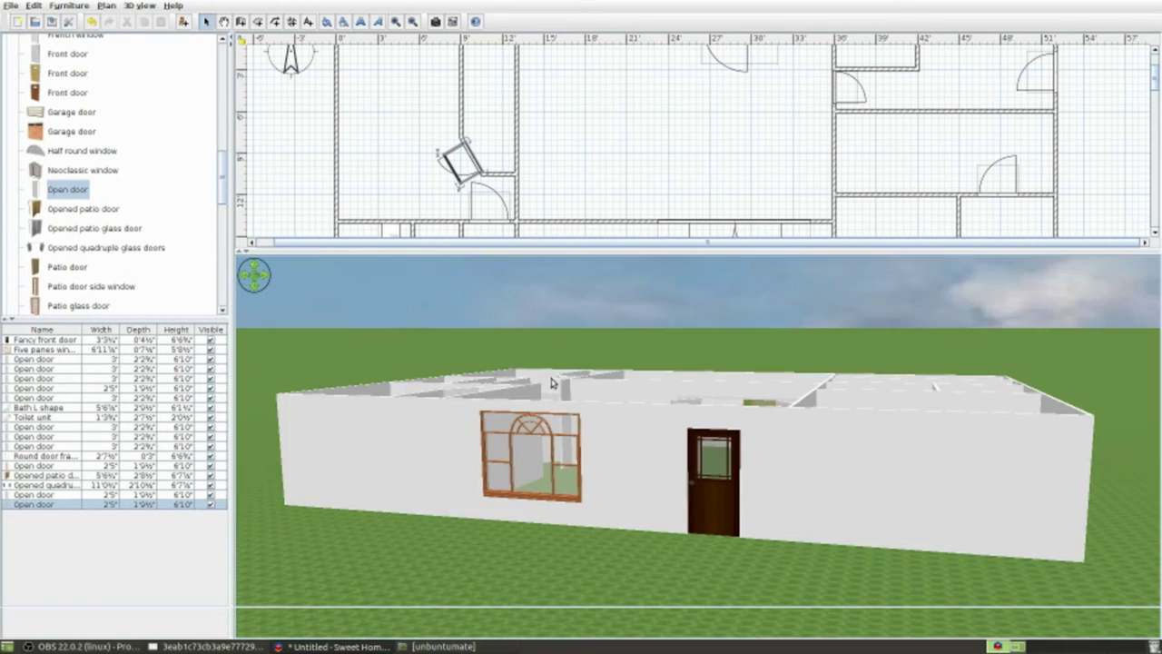
# - Tilt the 3D view to an aerial top-down angle over the house and enlarge the plan pane slightly
pyautogui.moveTo(553, 358)
pyautogui.mouseDown()
pyautogui.moveTo(623, 321)
pyautogui.moveTo(711, 330)
pyautogui.moveTo(797, 406)
pyautogui.moveTo(644, 457)
pyautogui.moveTo(605, 451)
pyautogui.mouseUp()
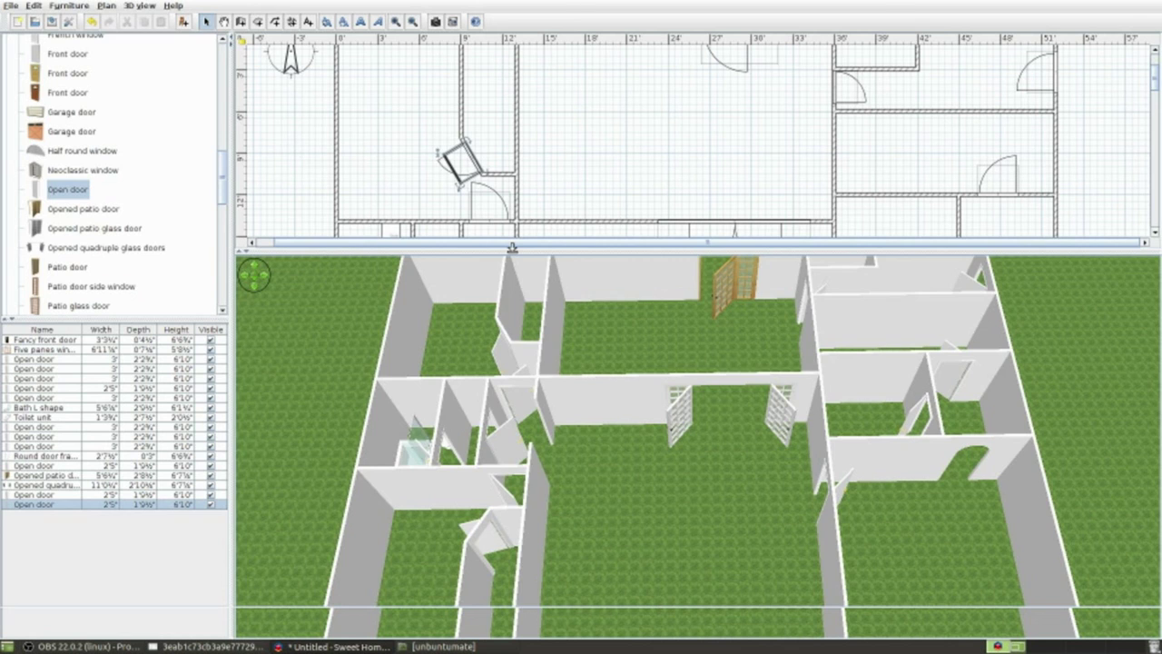
pyautogui.moveTo(514, 250); pyautogui.dragTo(514, 263)
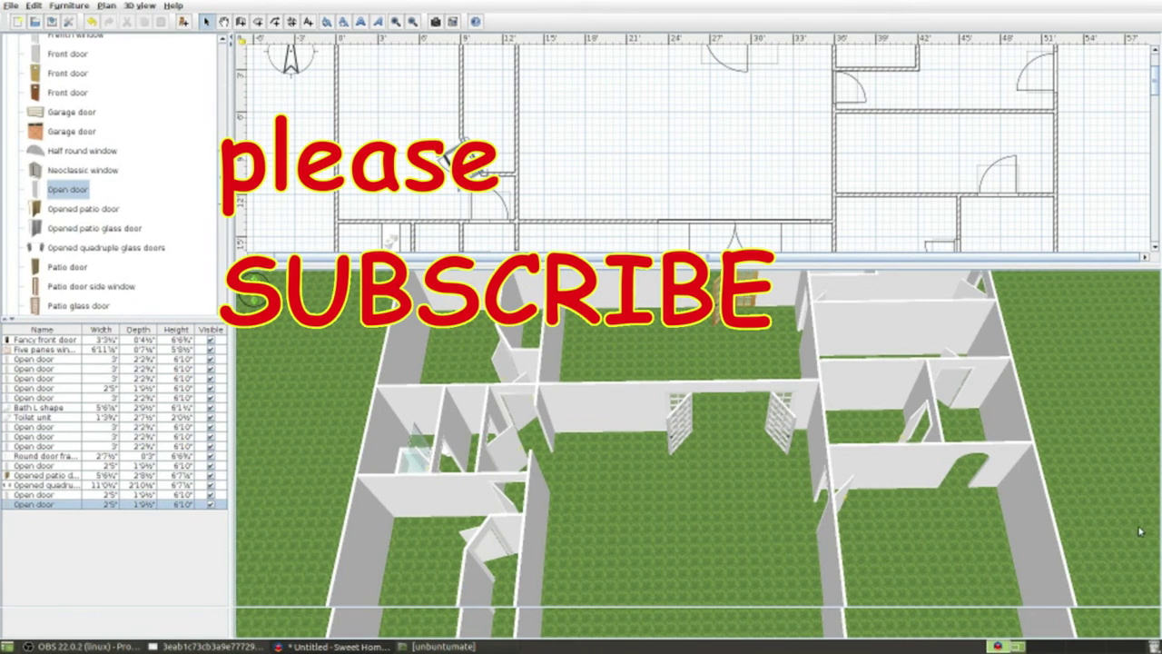